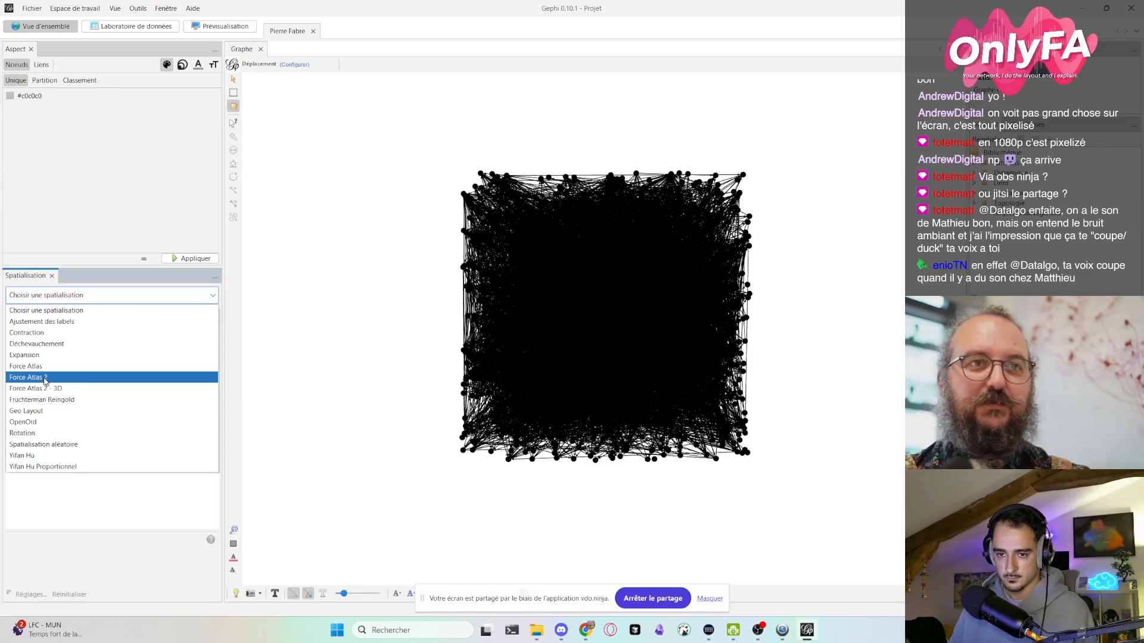
- Choose the Force Atlas 2 layout for the Pierre Fabre graph and run it with its default settings
click(44, 379)
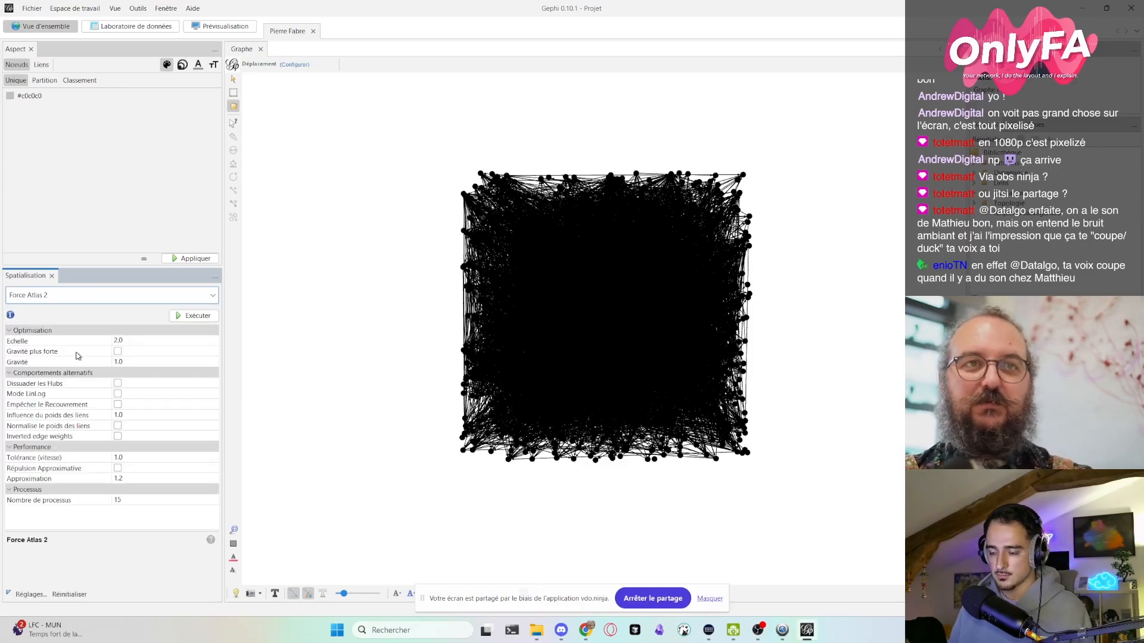
click(163, 296)
click(163, 297)
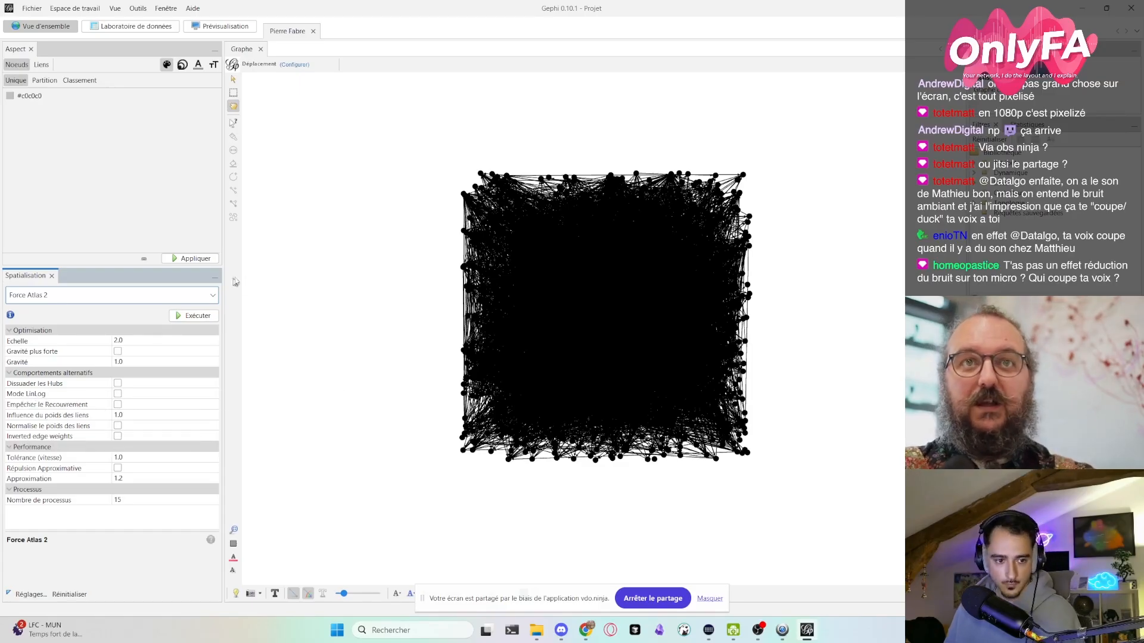
key(alt+Tab)
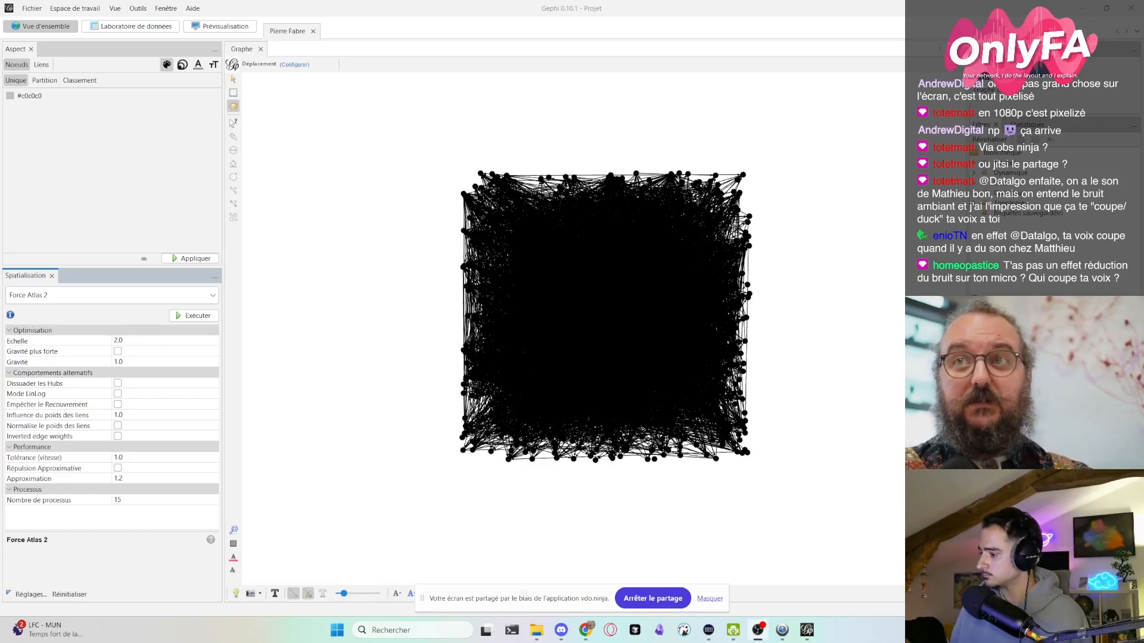
key(super+d)
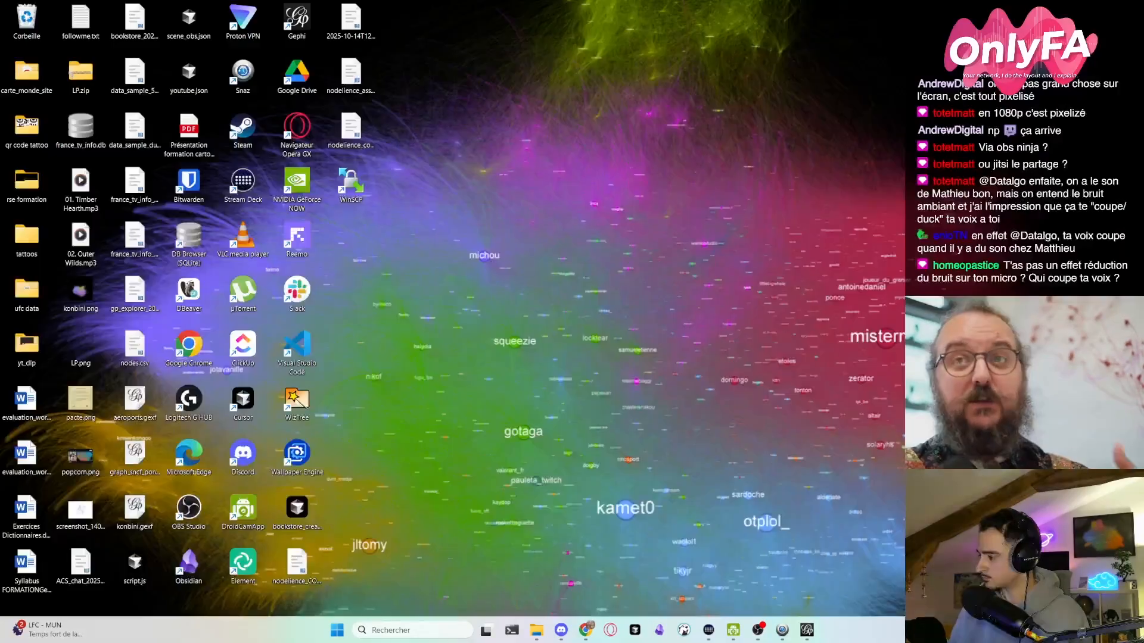
key(super+d)
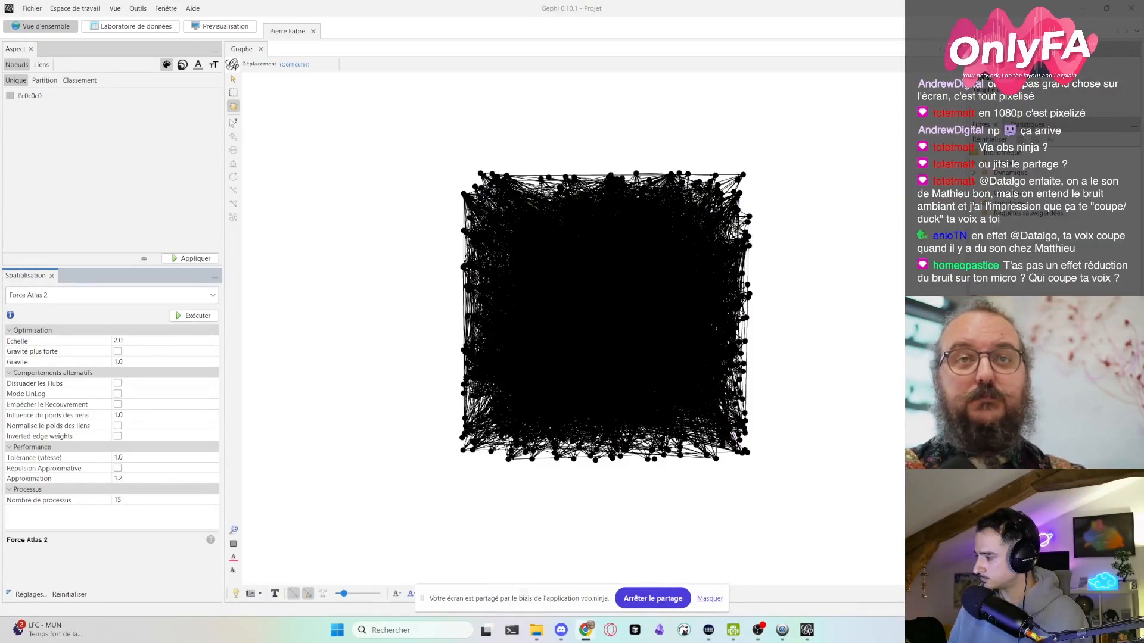
click(194, 316)
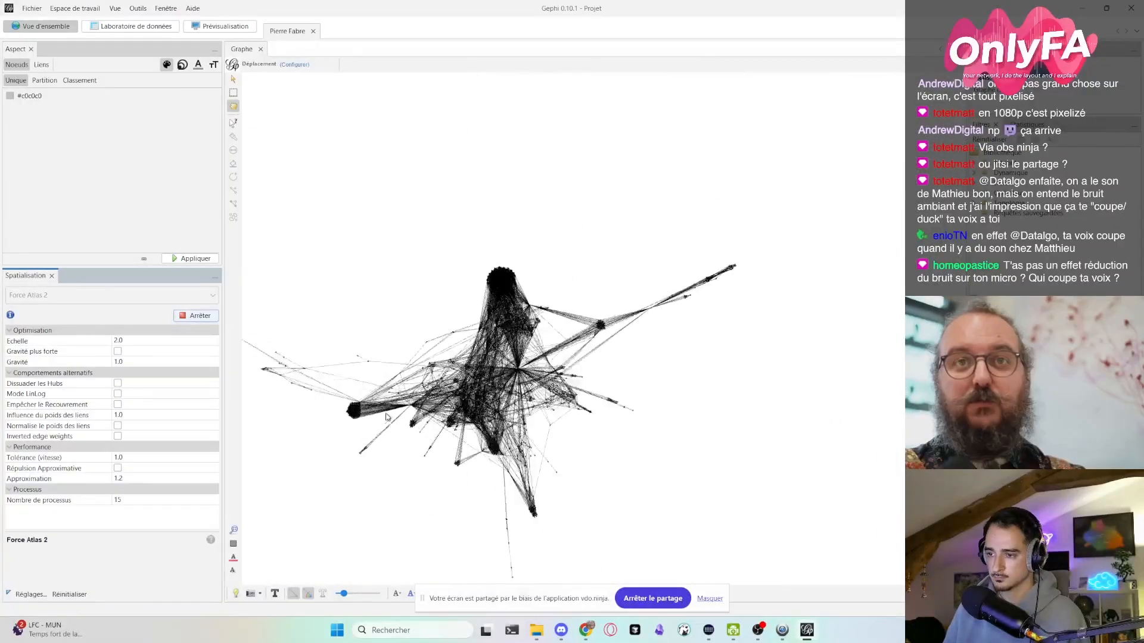
- Reset the graph's colours to the default grey and hide the screen-sharing notification
click(235, 545)
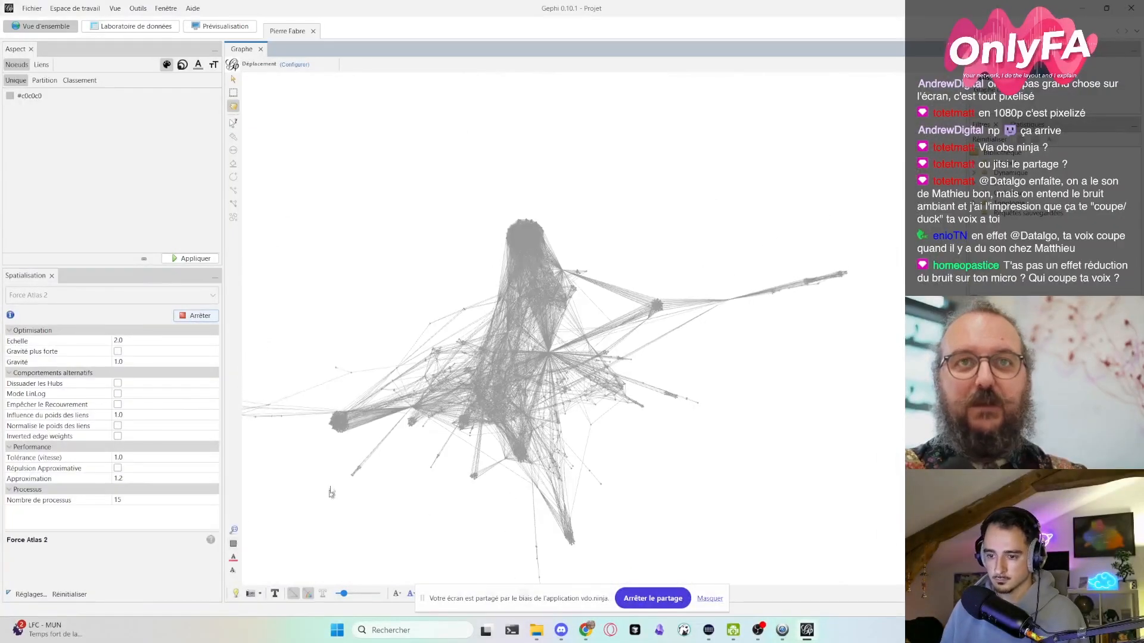
scroll(512, 397, up, 3)
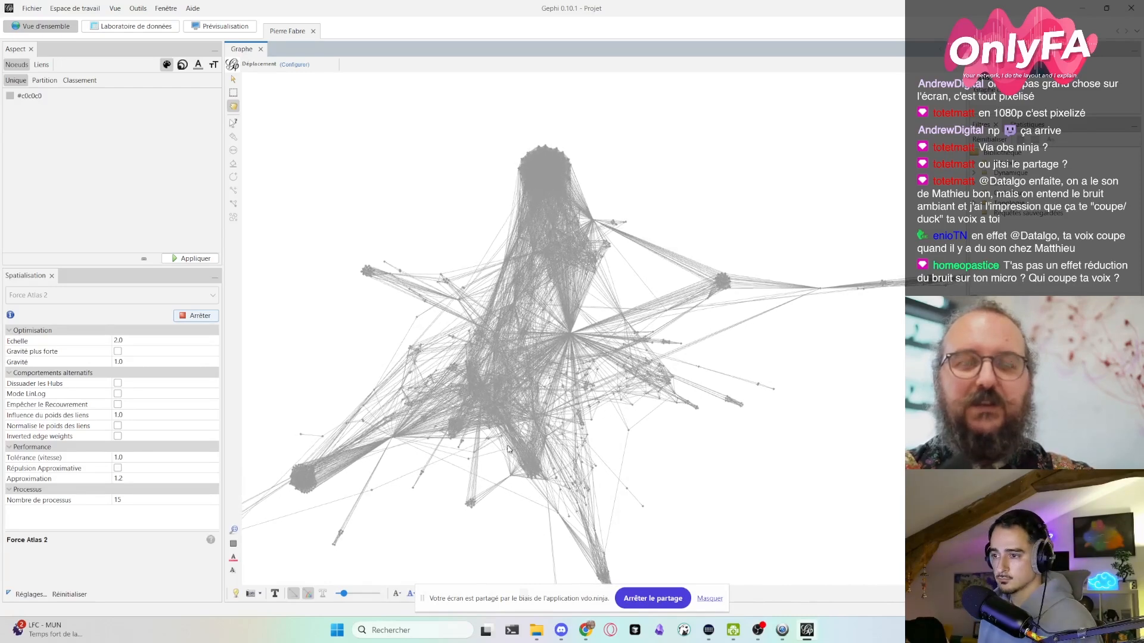
click(710, 598)
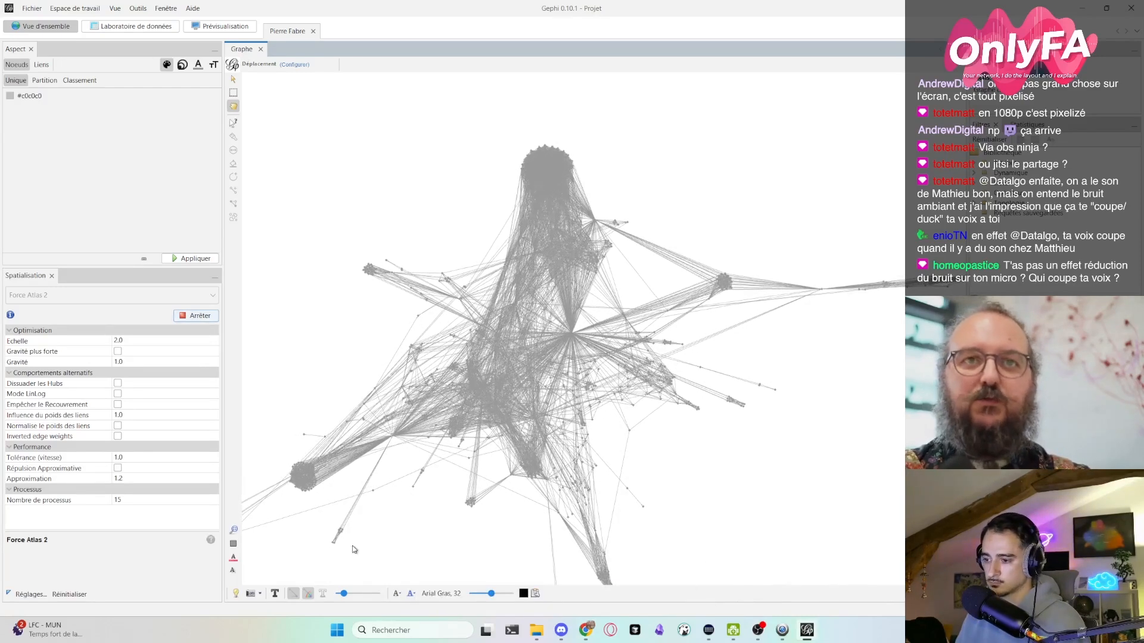
scroll(526, 376, up, 5)
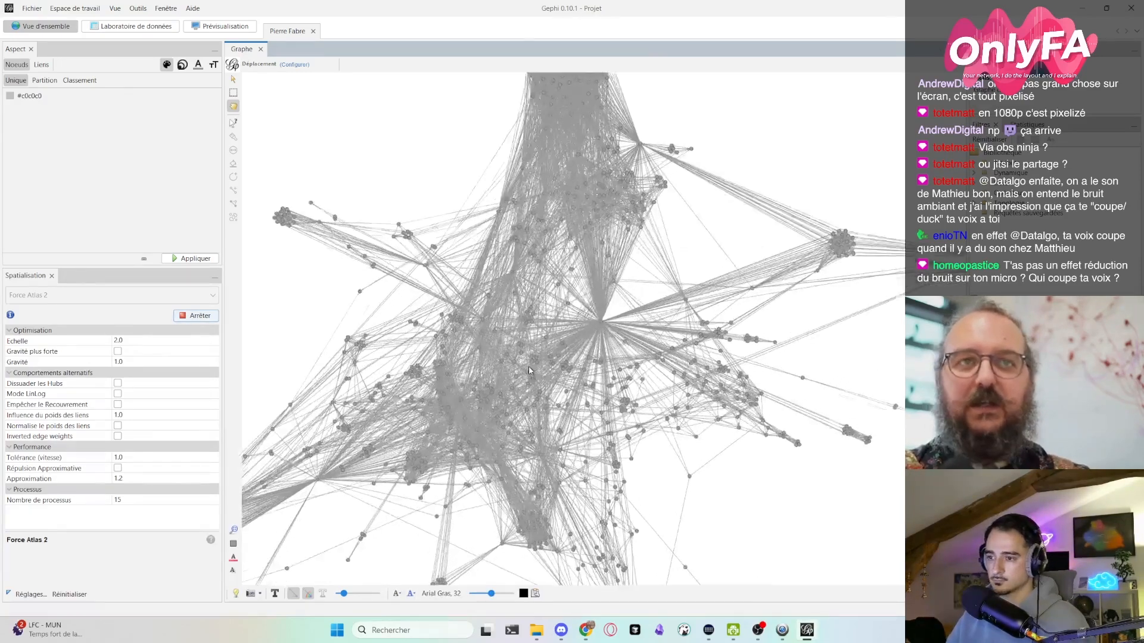
scroll(523, 395, down, 4)
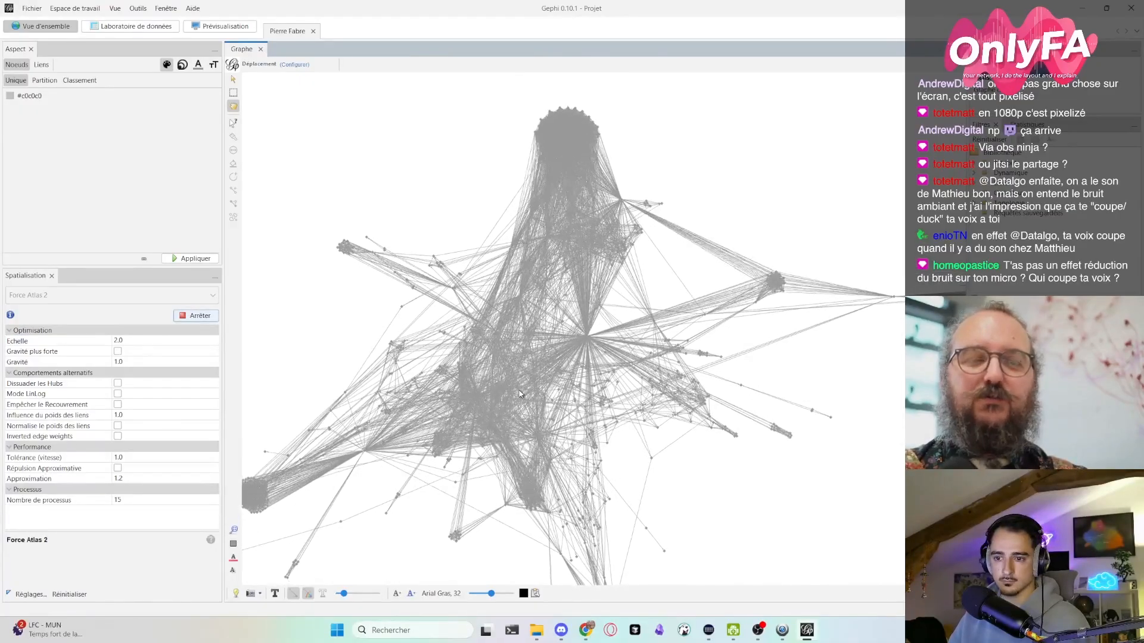
scroll(424, 410, up, 2)
scroll(468, 393, down, 3)
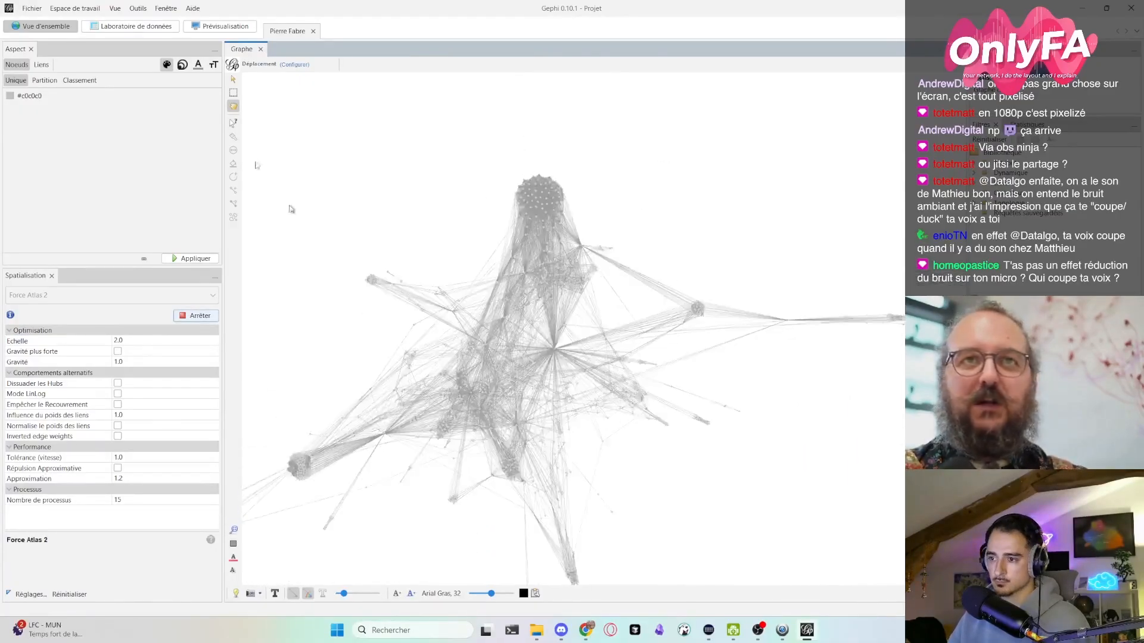
- Apply the unique colour #c0c0c0 to all nodes
click(45, 80)
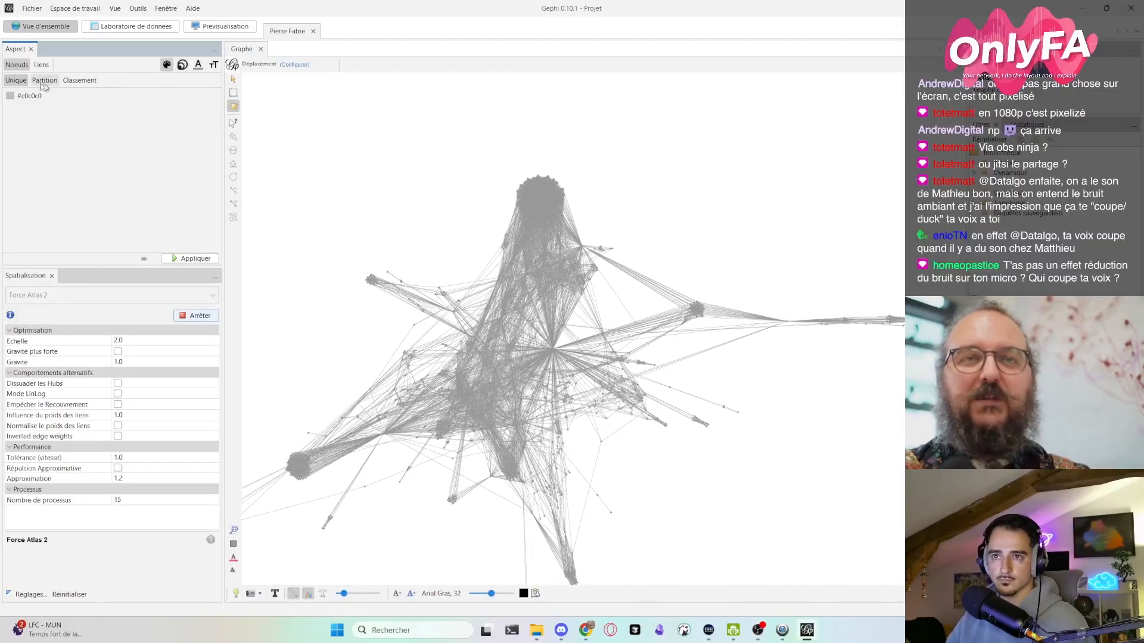
click(77, 80)
click(76, 97)
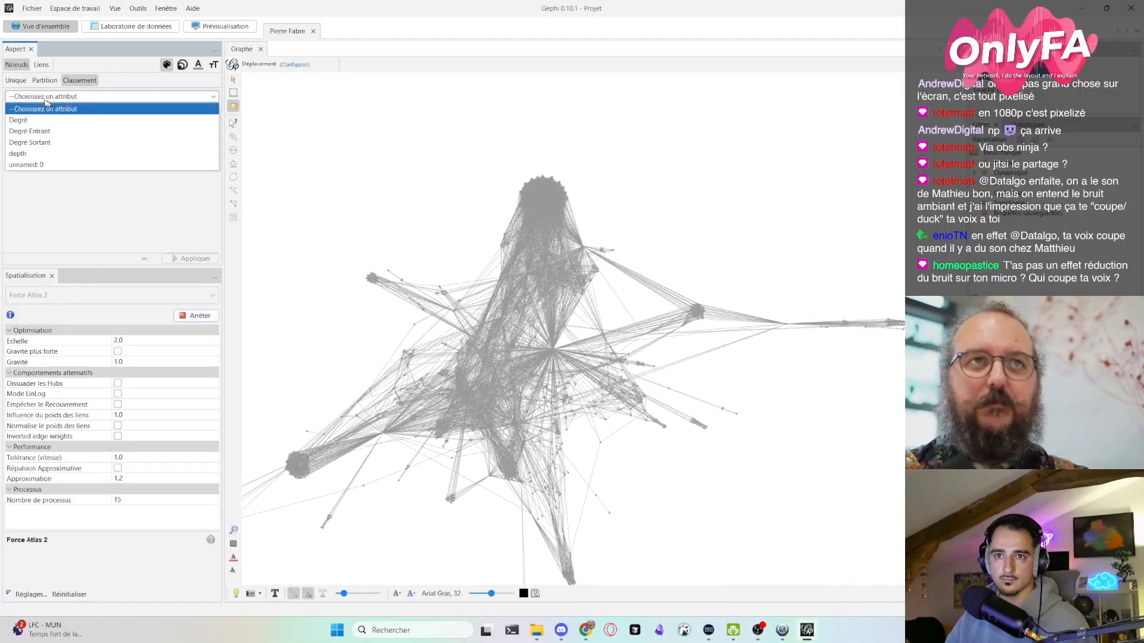
click(16, 80)
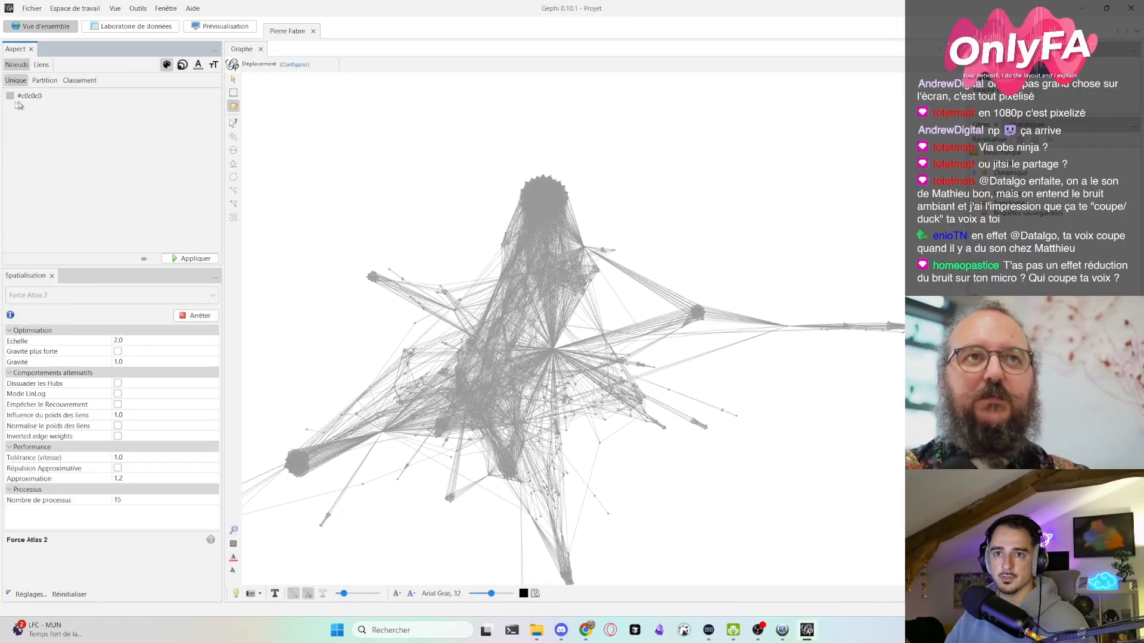
click(11, 96)
drag(11, 95, 239, 220)
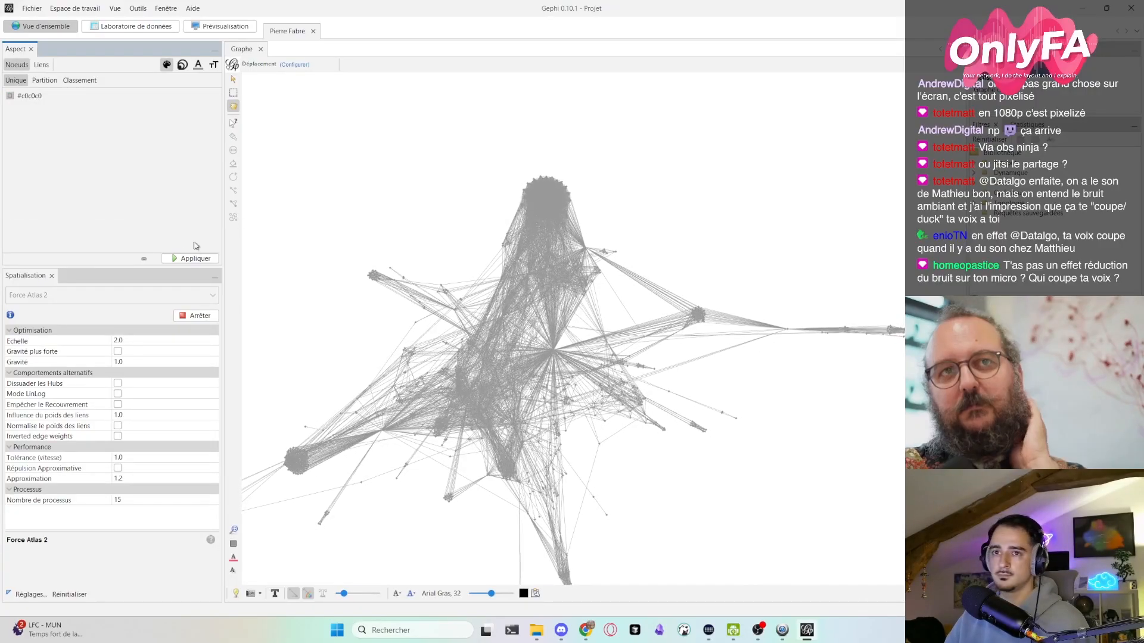
click(195, 258)
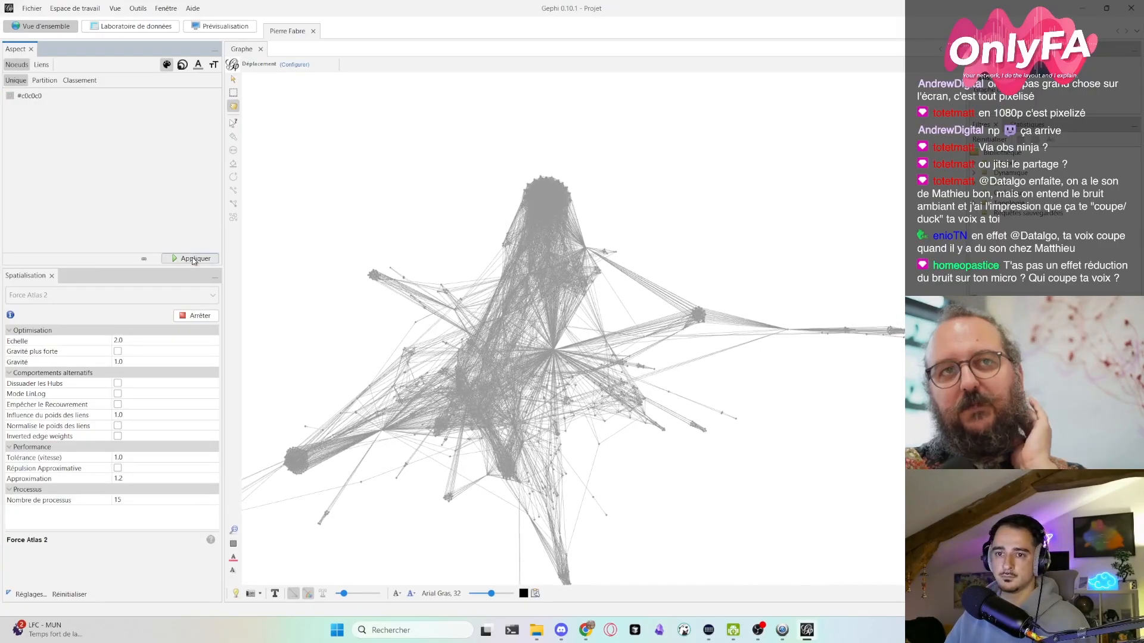
- Change the unique node colour to the dark purple #2a001d and apply it to the graph
click(11, 95)
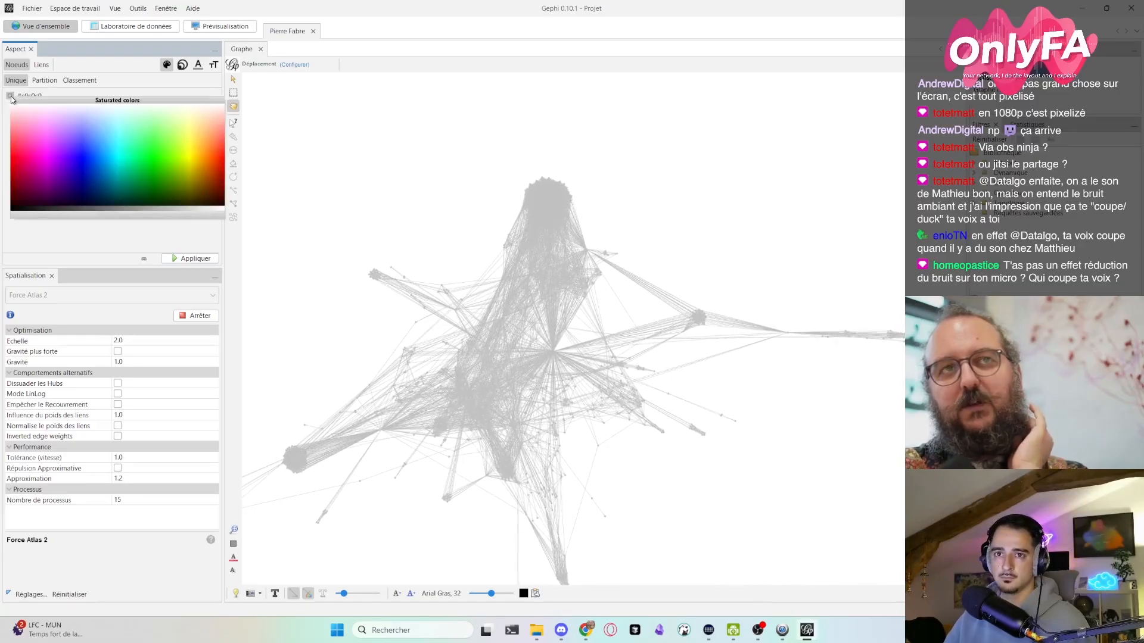
click(38, 195)
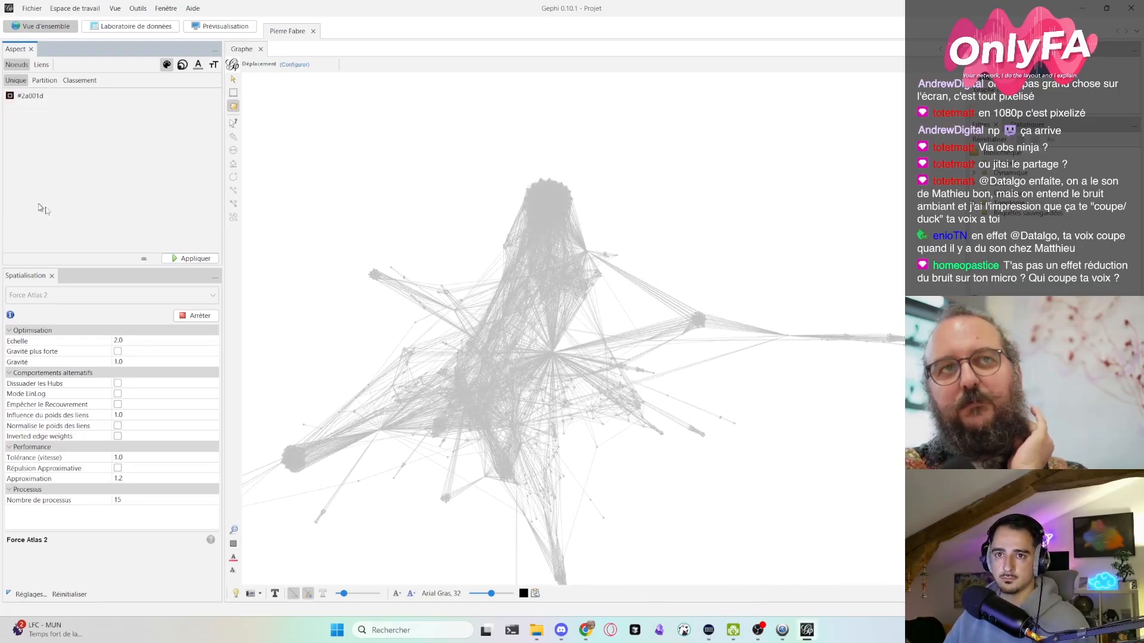
click(190, 259)
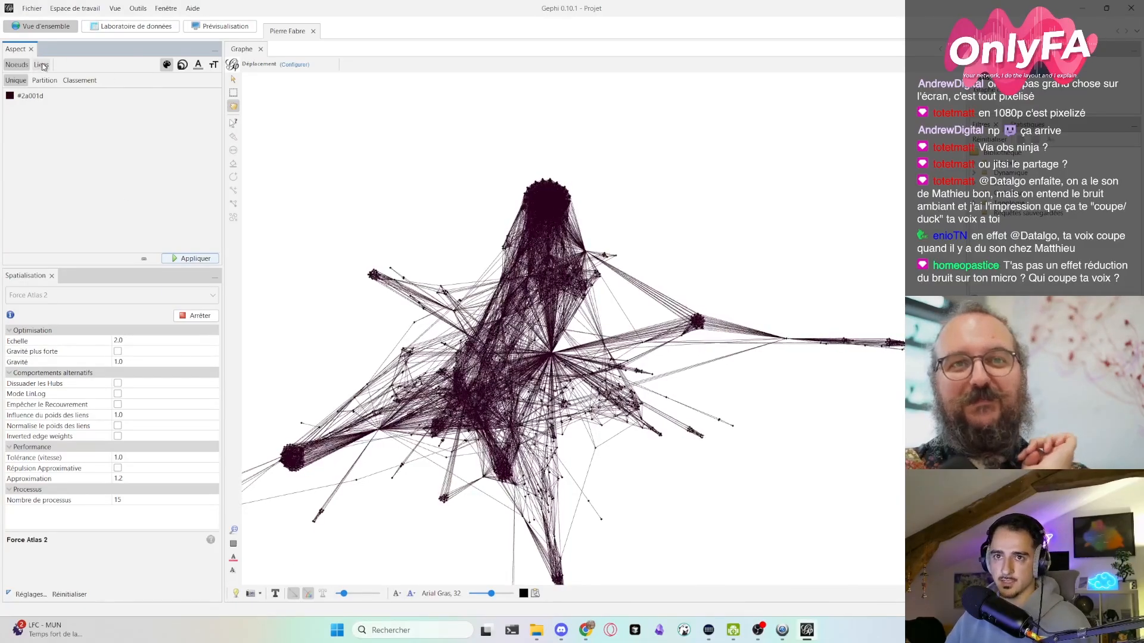
- Reset the graph's colours and reapply #2a001d to the nodes alone, with the edges in grey
click(234, 543)
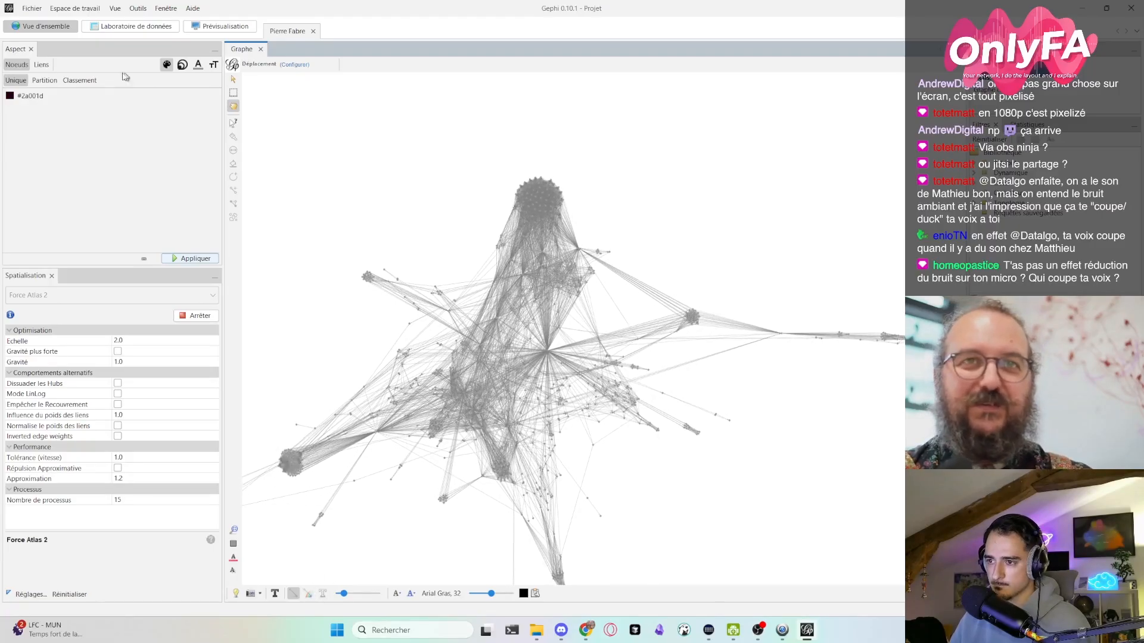
click(190, 257)
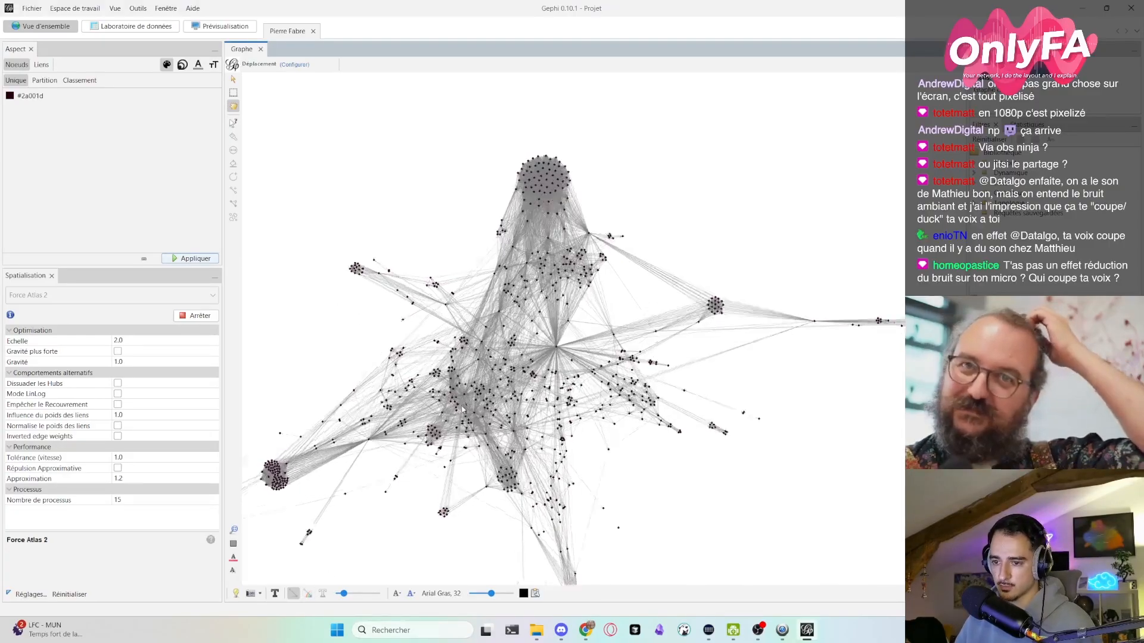
scroll(466, 424, up, 5)
scroll(466, 424, down, 5)
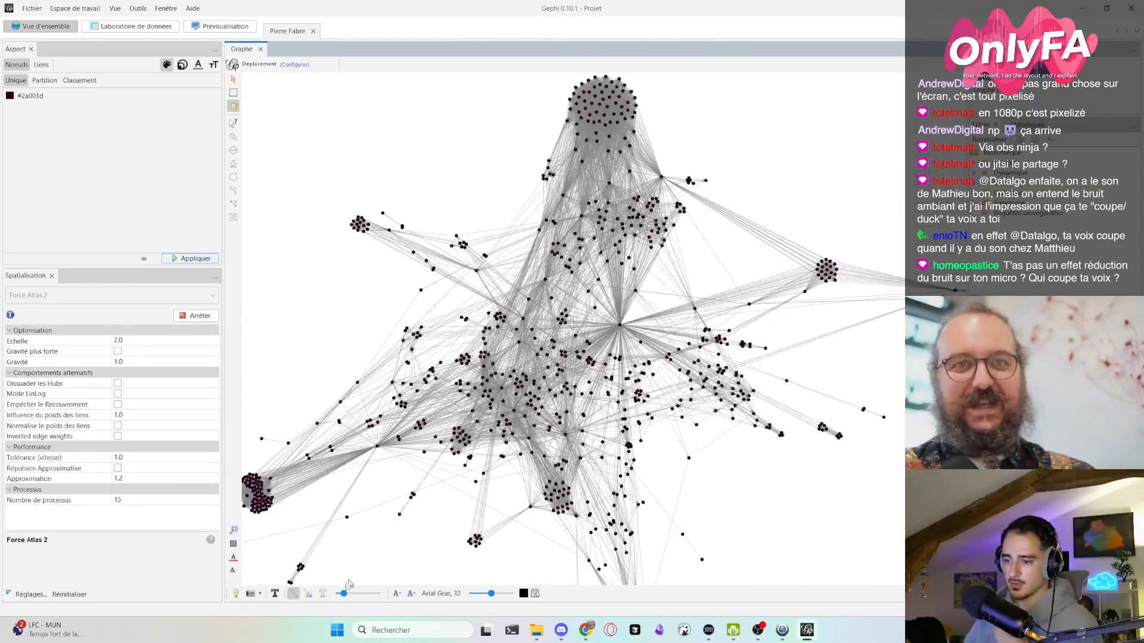
click(397, 595)
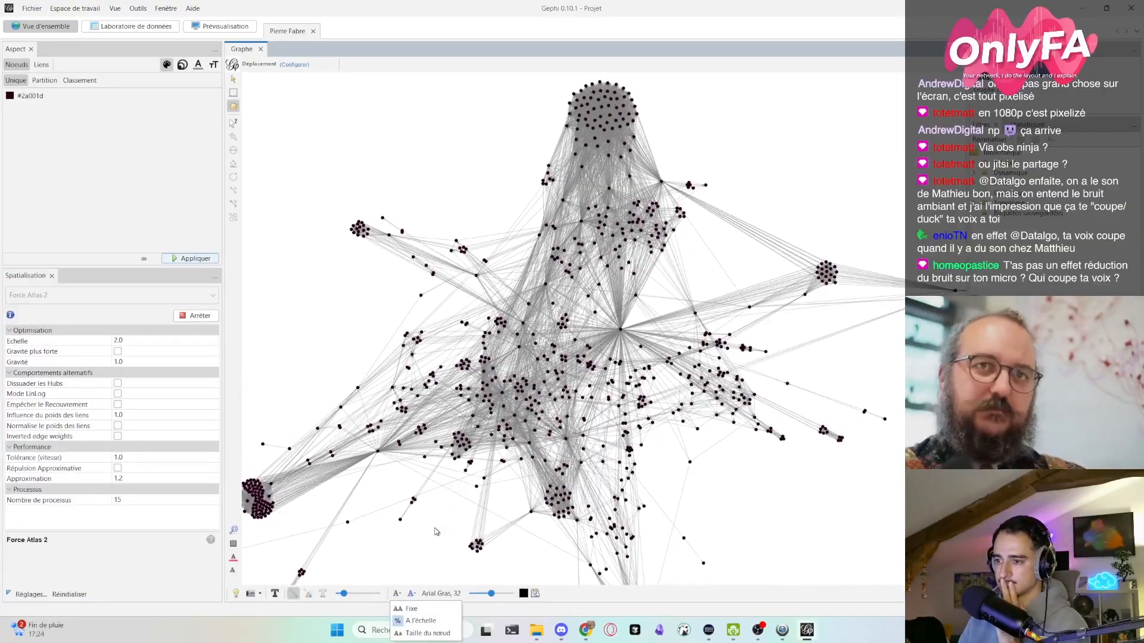
scroll(472, 519, down, 2)
scroll(472, 519, down, 1)
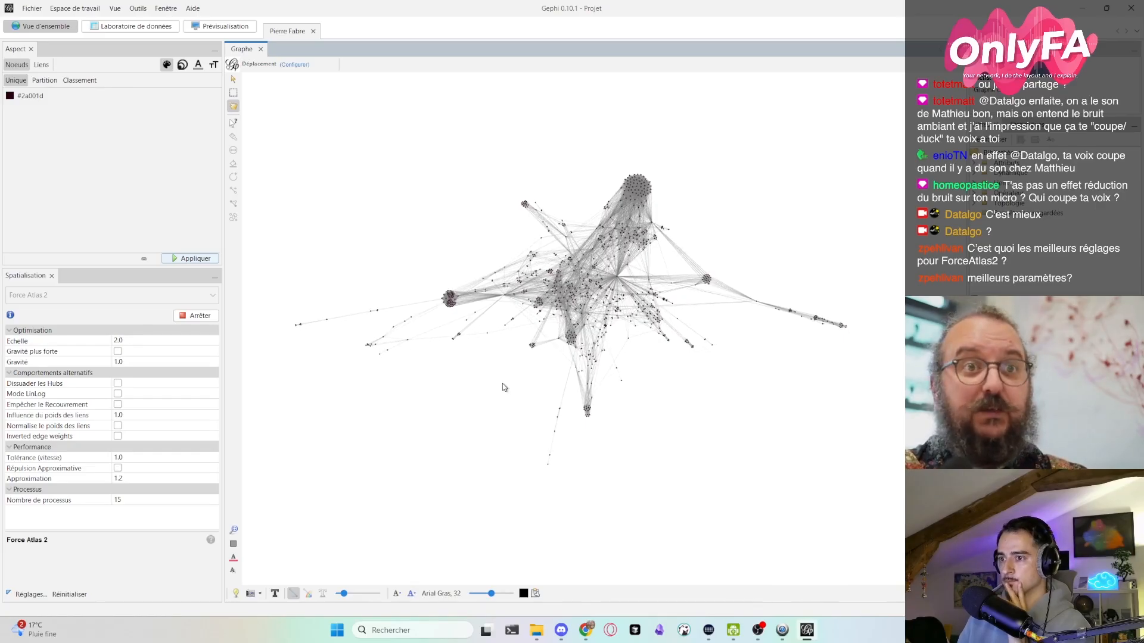
scroll(560, 280, up, 3)
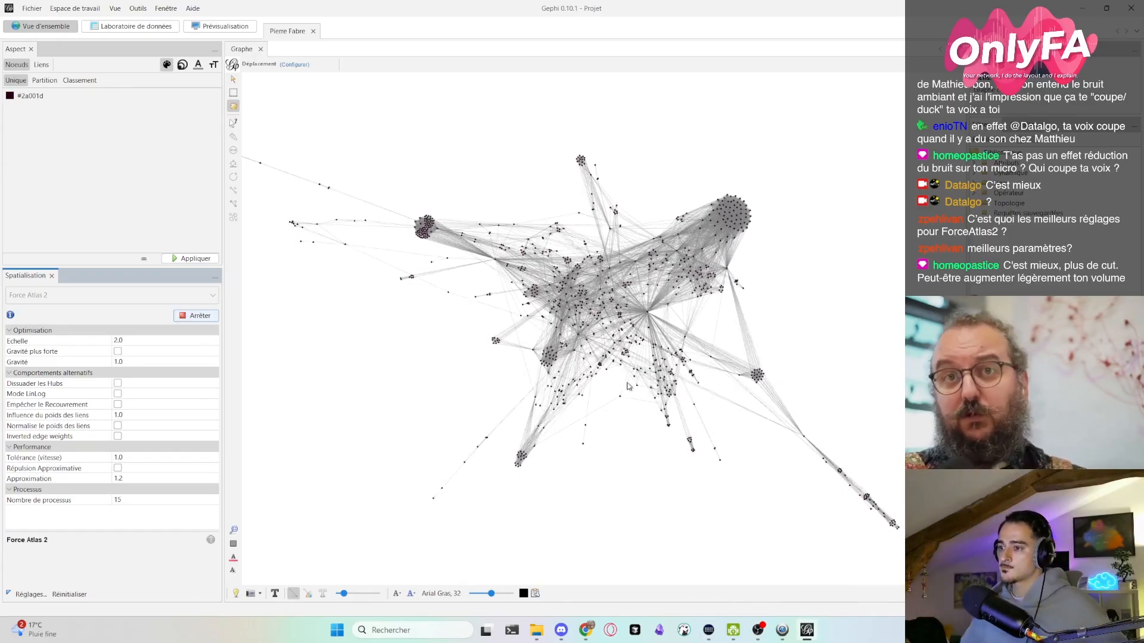
scroll(610, 408, down, 3)
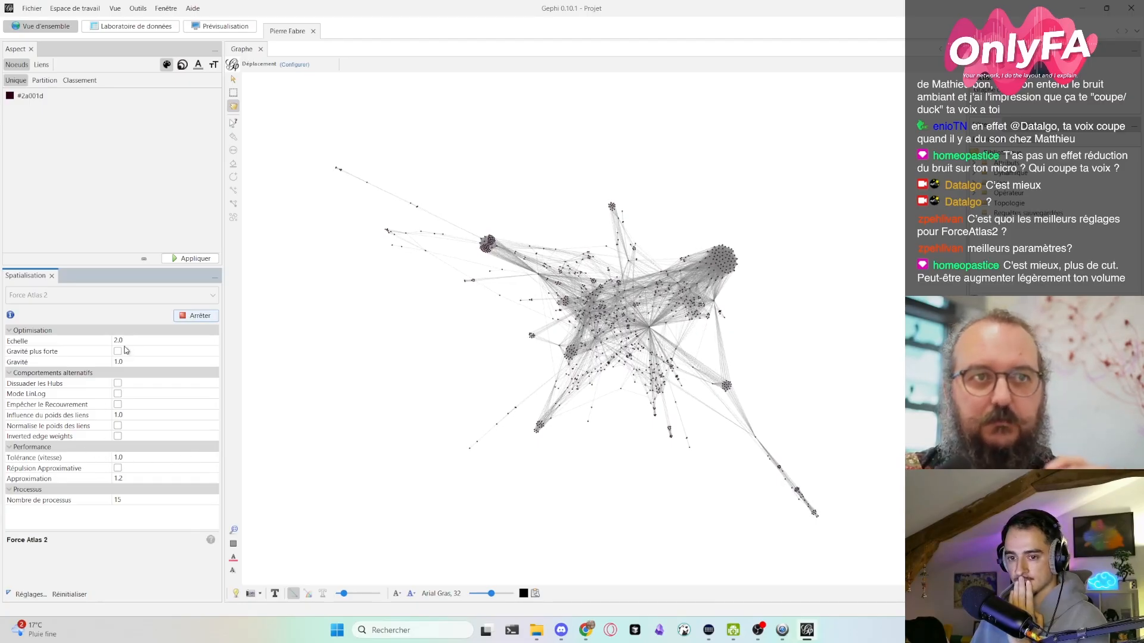
- Try the Empêcher le Recouvrement option on the running Force Atlas 2 layout, pull a few nodes around, and turn the option off again
click(117, 405)
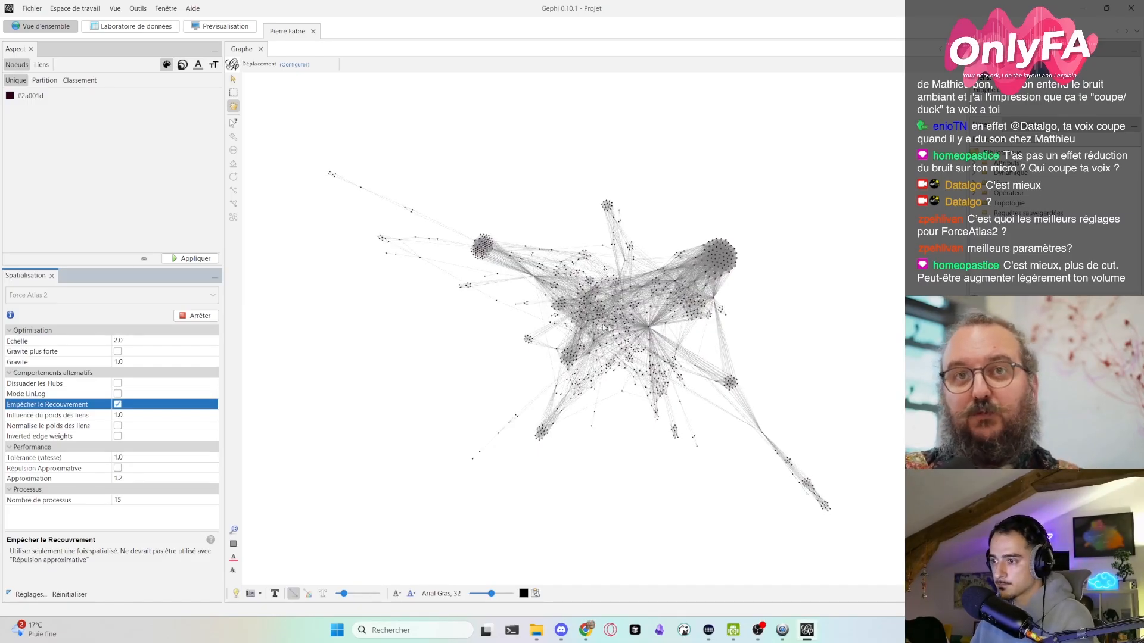
drag(648, 329, 501, 249)
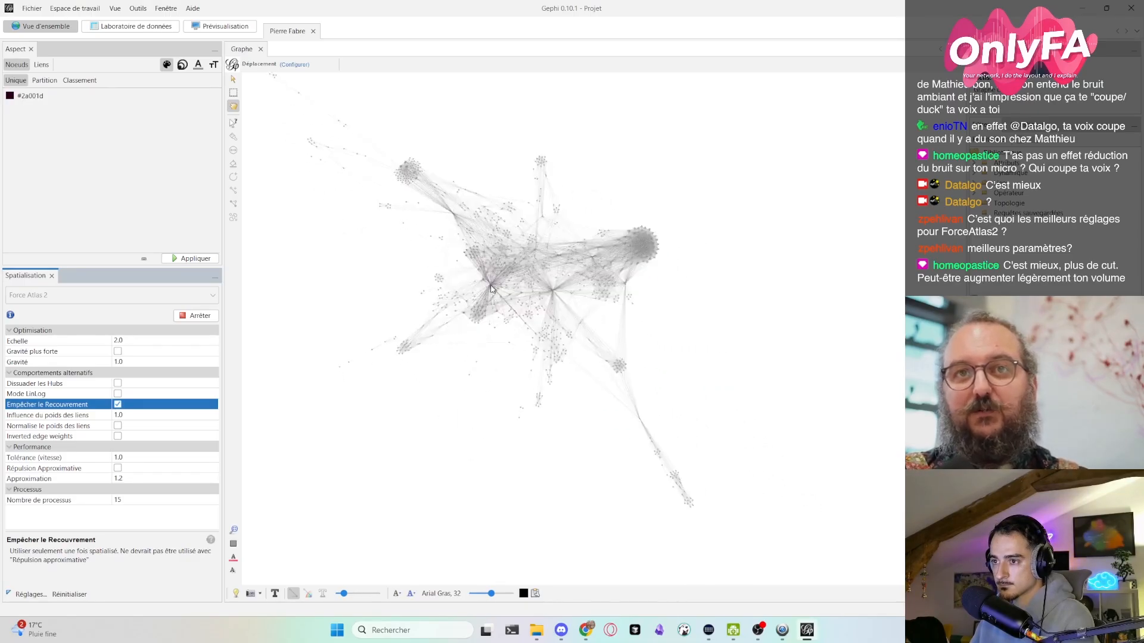
drag(495, 288, 626, 405)
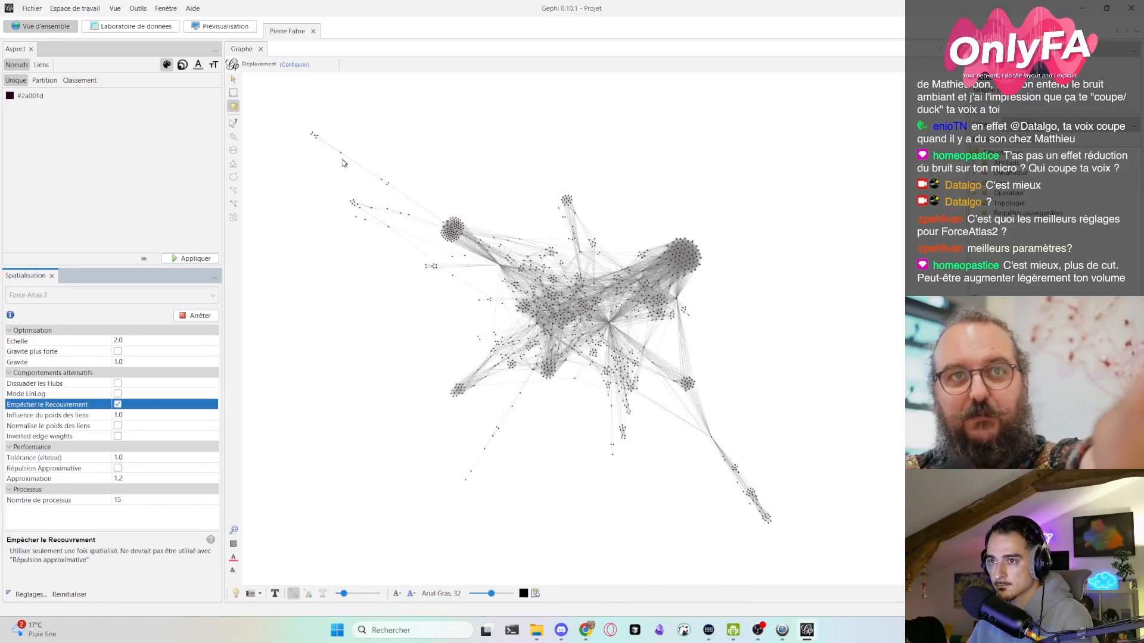
drag(342, 154, 953, 523)
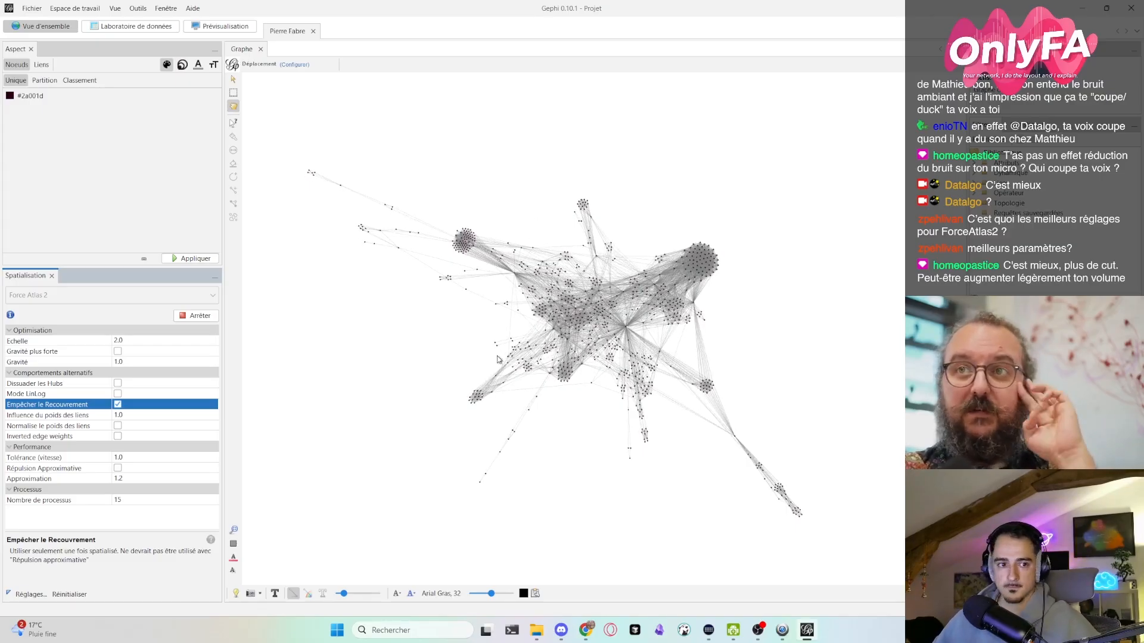
click(117, 405)
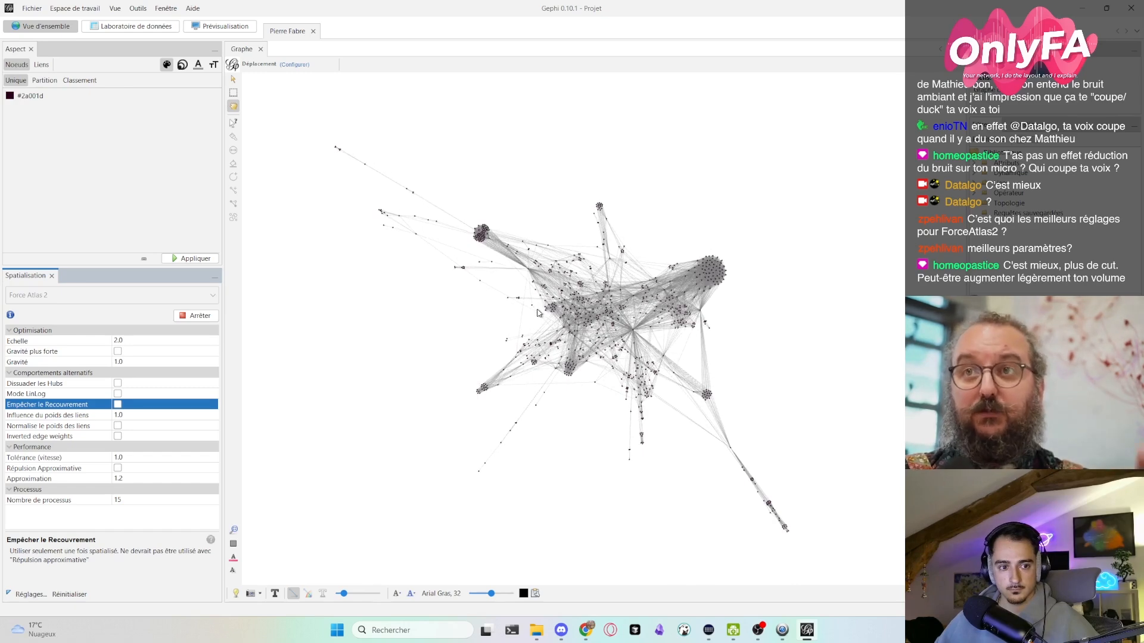
- Try adjusting the edge thickness and inspect the arrows on the edges connecting individual nodes up close
scroll(595, 312, up, 3)
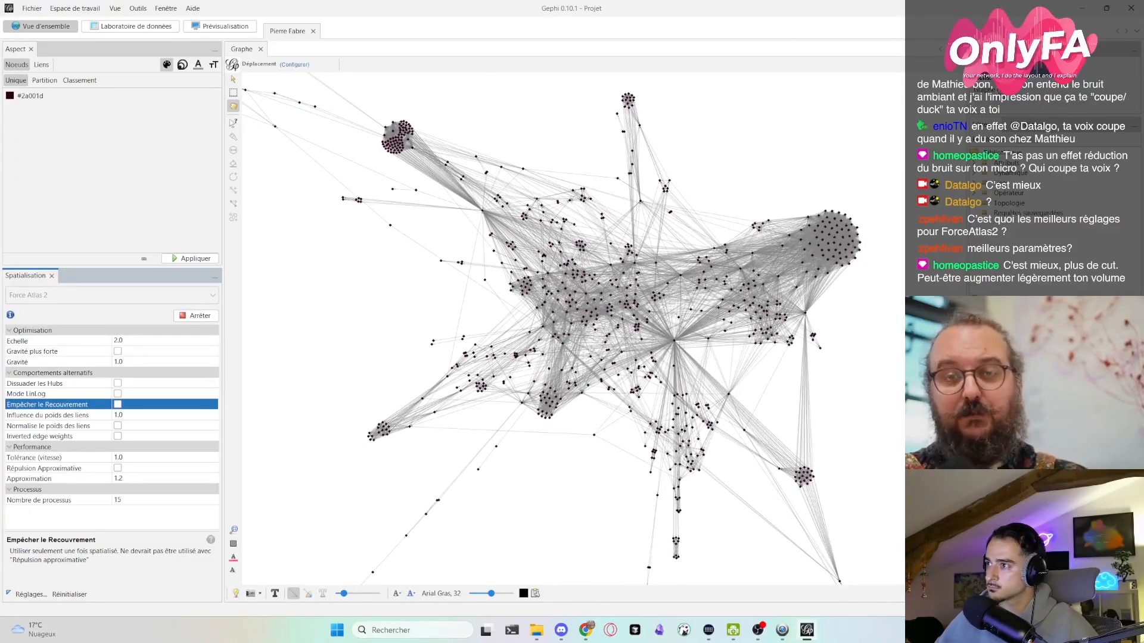
click(351, 596)
drag(352, 597, 348, 600)
scroll(558, 248, up, 10)
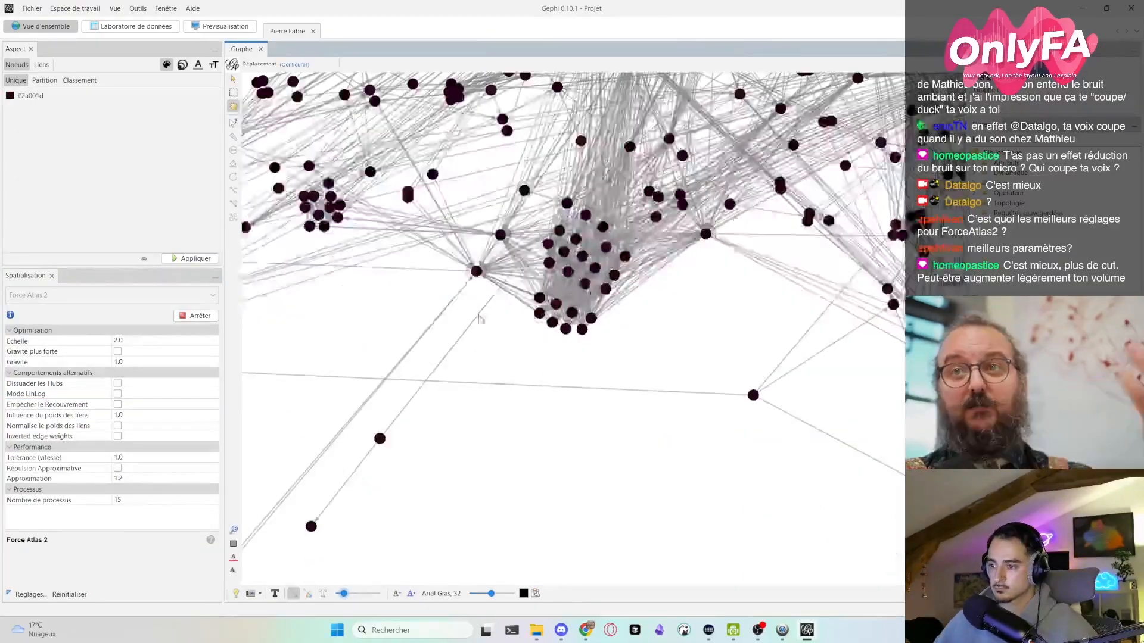
scroll(558, 249, down, 10)
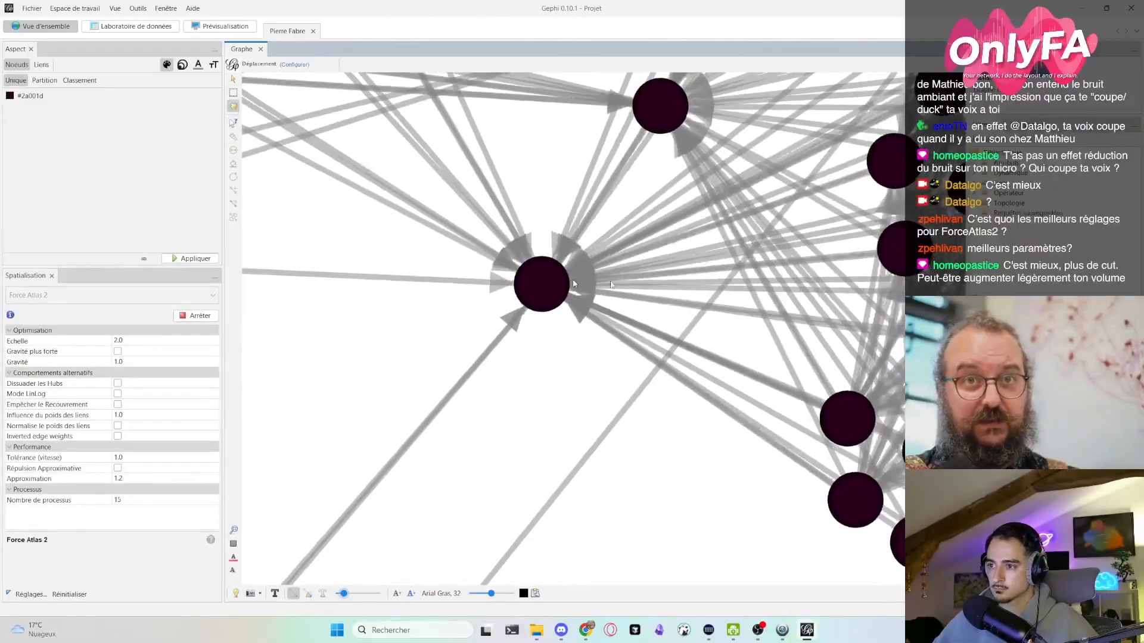
- Scale the node sizes by Degré Entrant with a maximum size of 50 and apply the ranking to the graph
scroll(610, 391, up, 10)
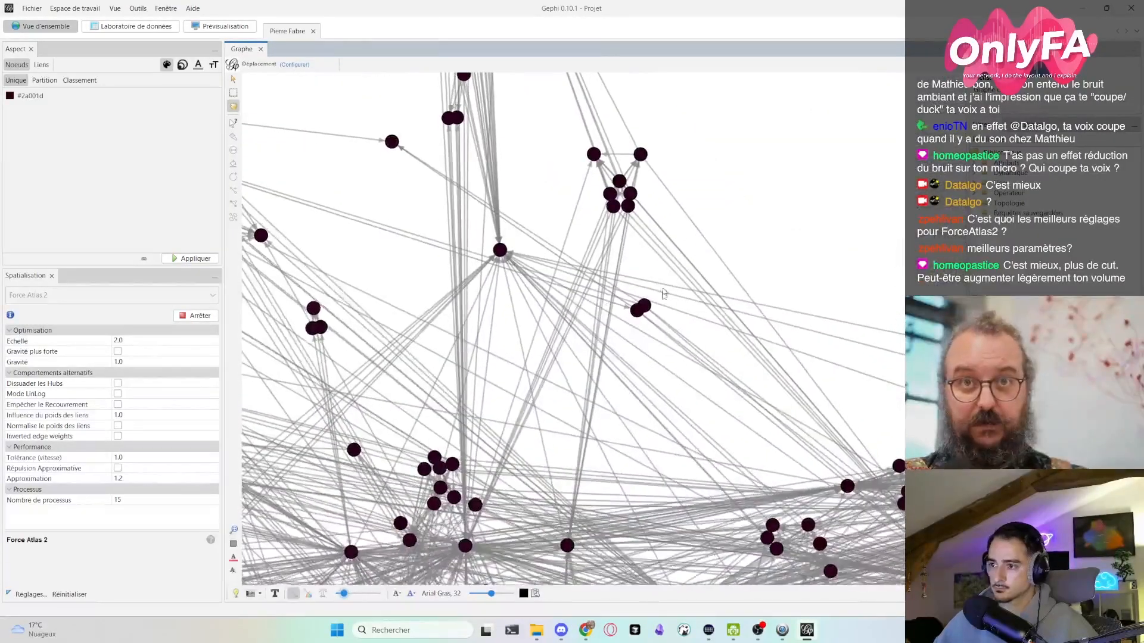
scroll(549, 252, down, 10)
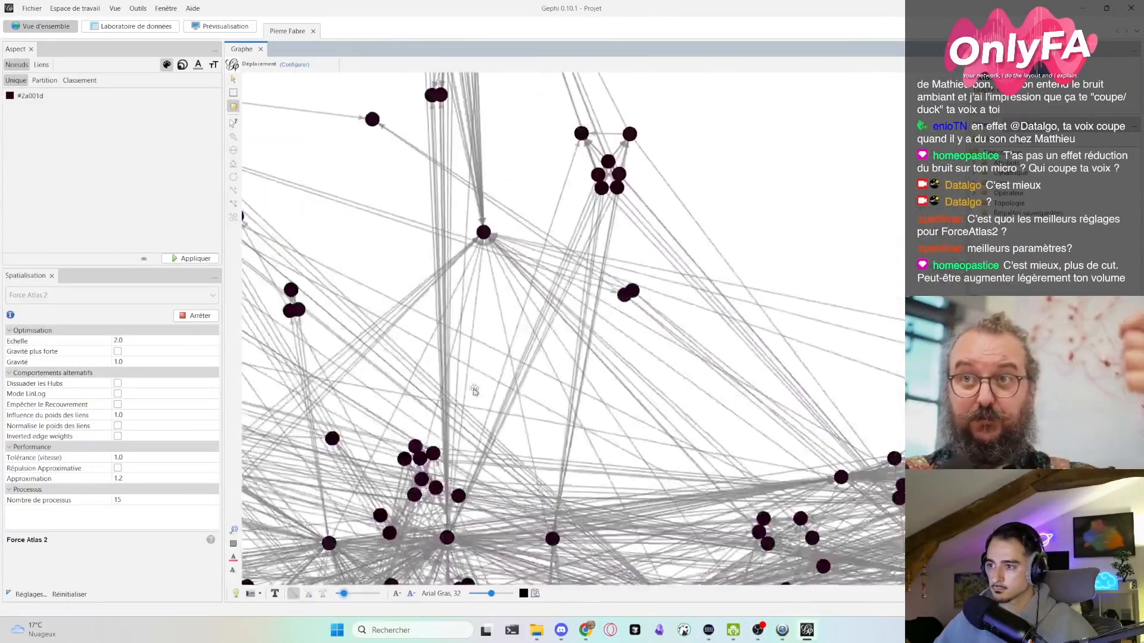
scroll(570, 353, down, 5)
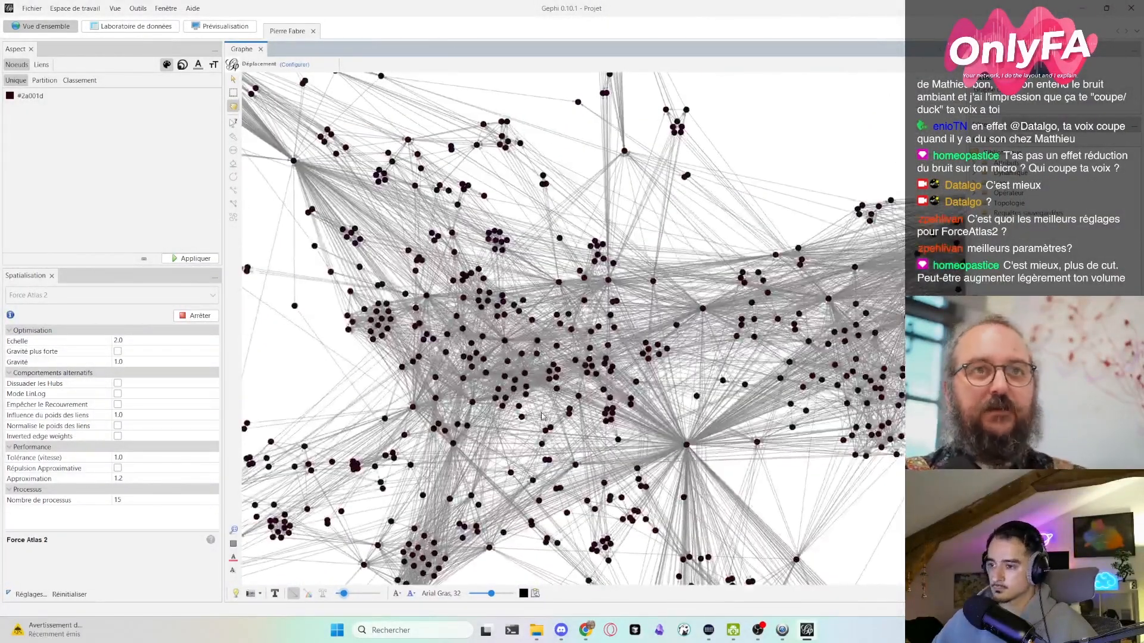
scroll(523, 487, down, 3)
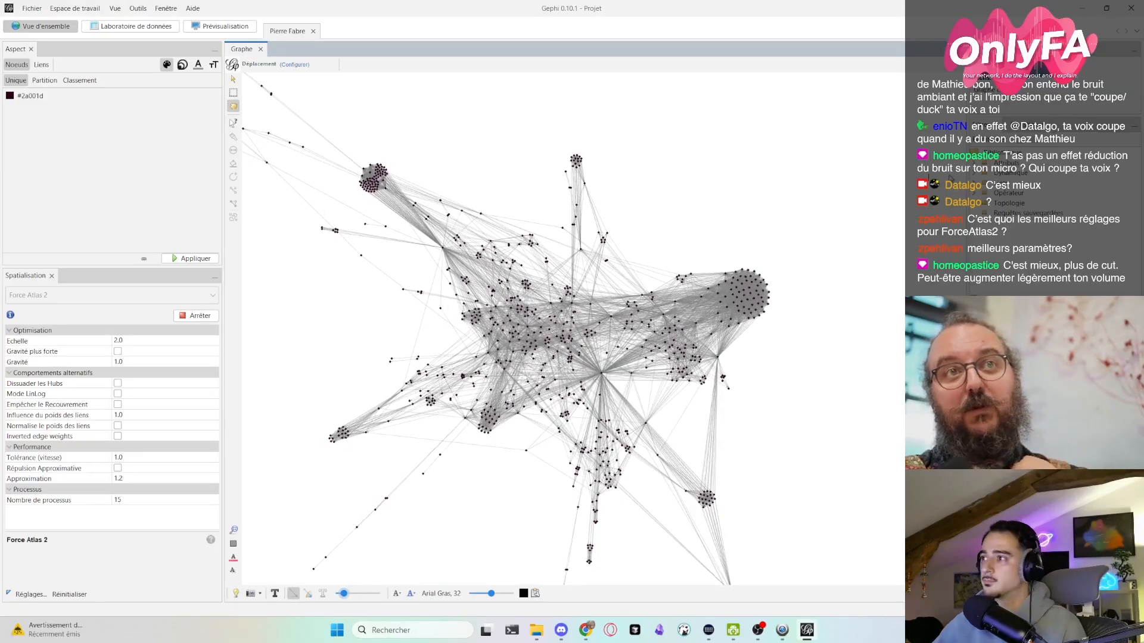
click(182, 64)
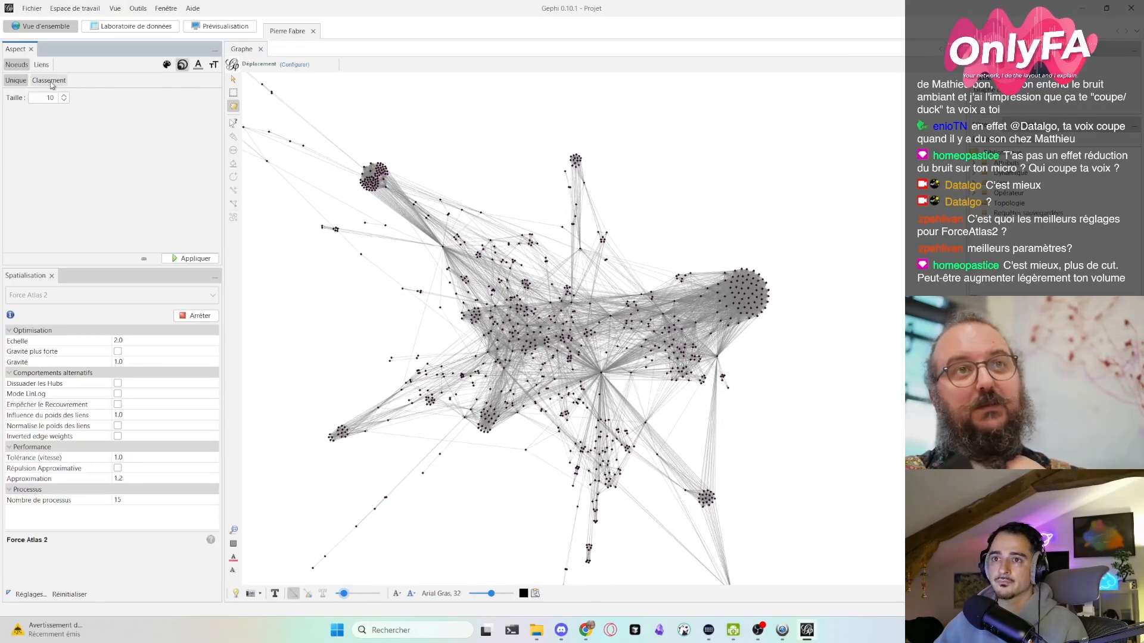
click(51, 84)
click(81, 99)
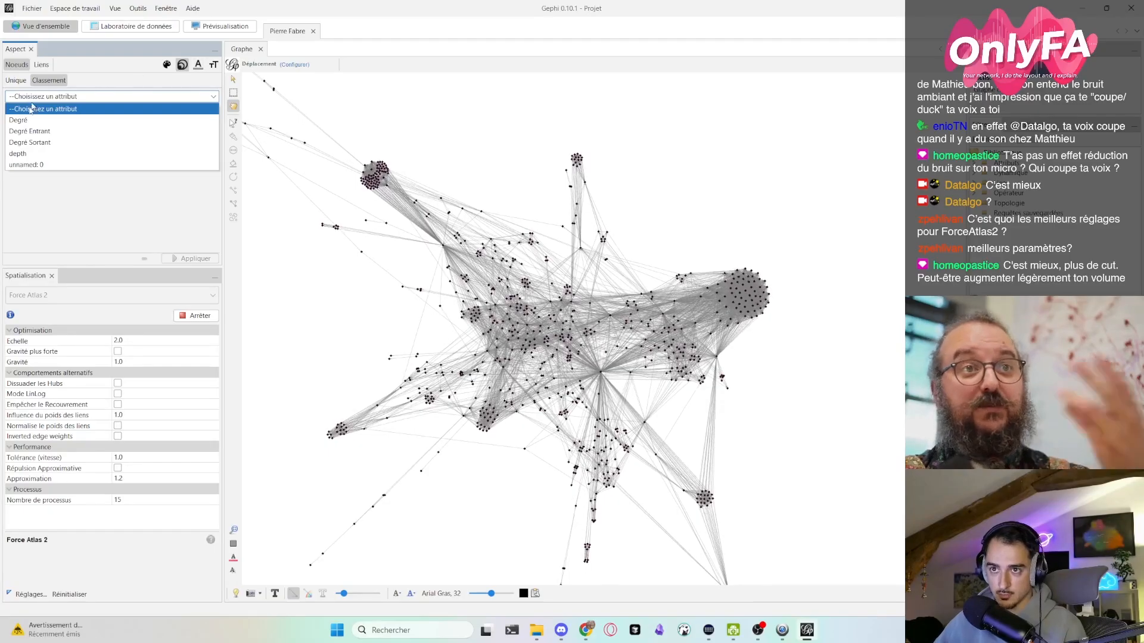
click(28, 131)
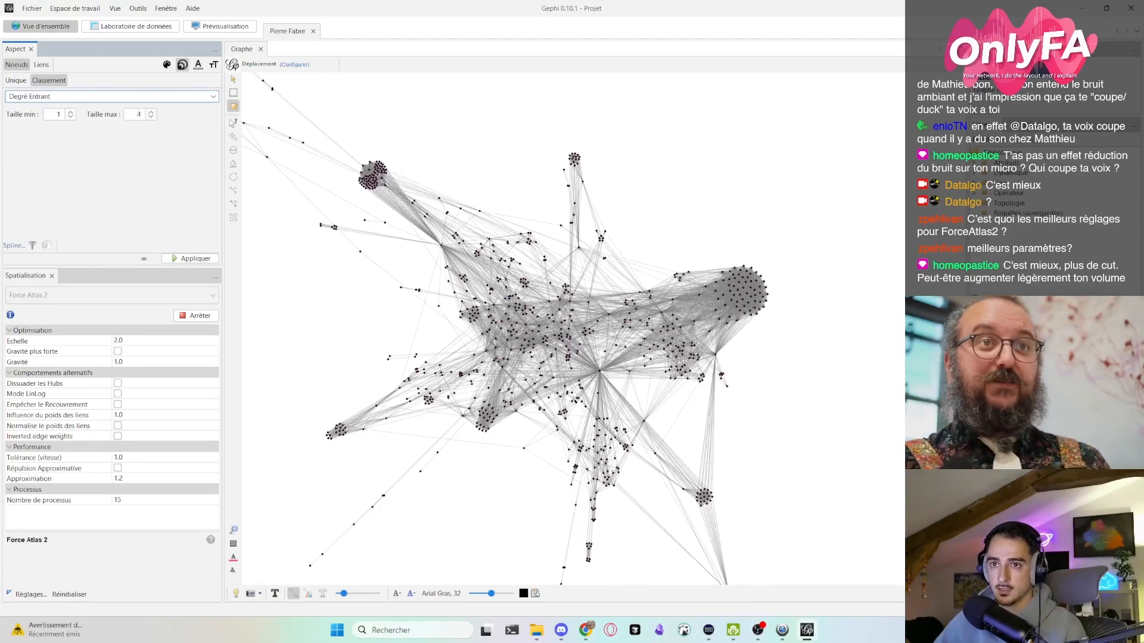
click(144, 114)
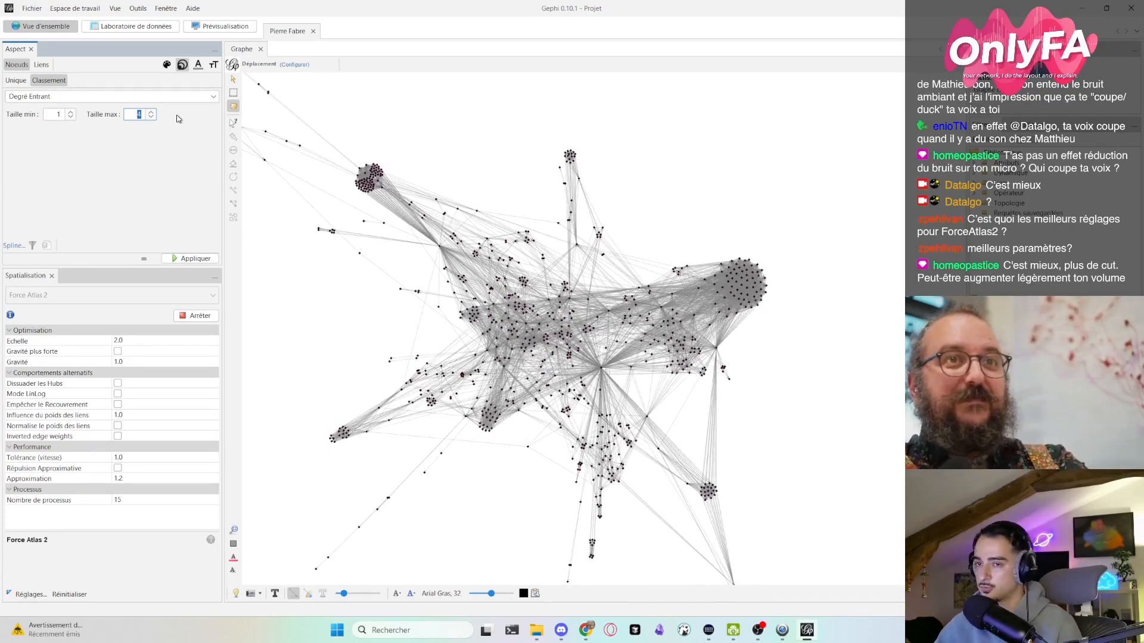
text(50)
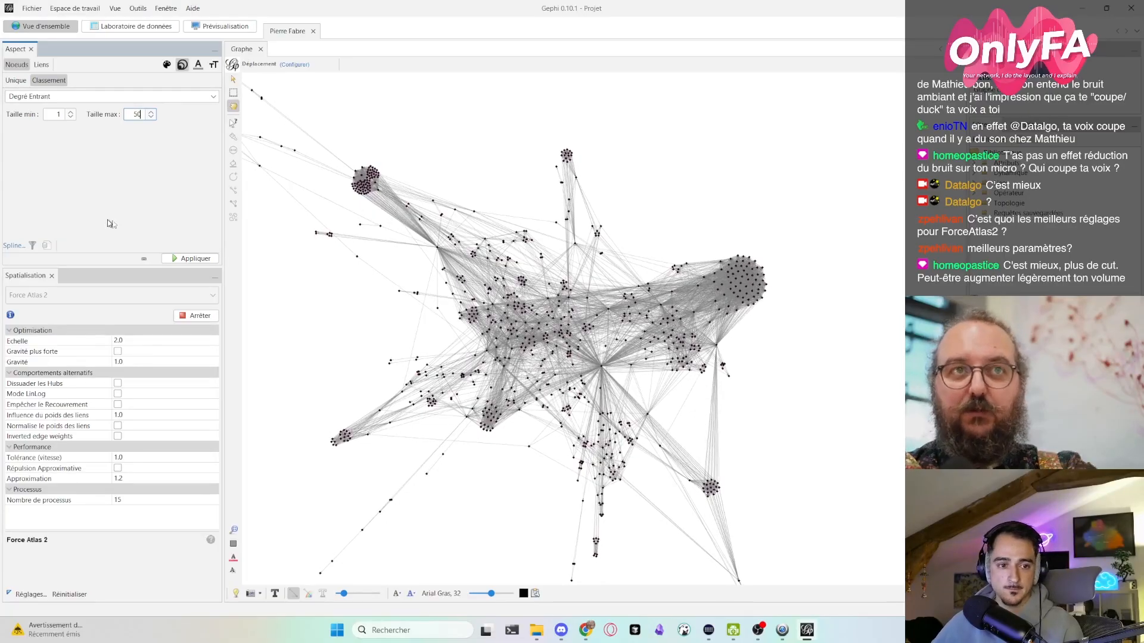
click(188, 259)
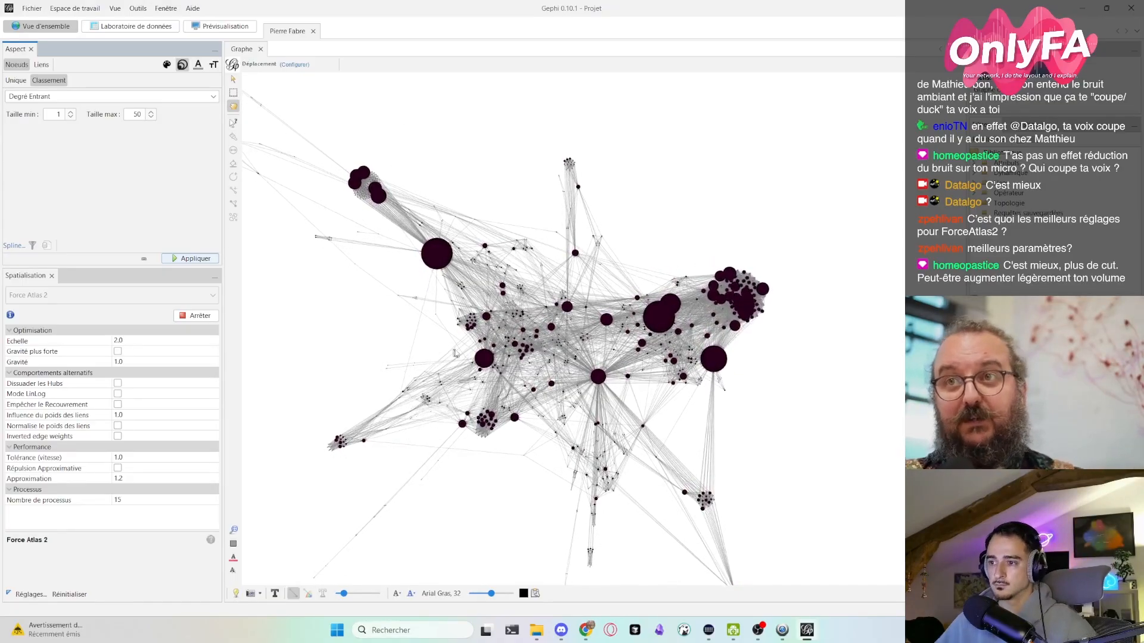
- Set the Echelle of the running Force Atlas 2 layout to 5 and centre the view on the whole graph
click(119, 341)
text(5)
key(Return)
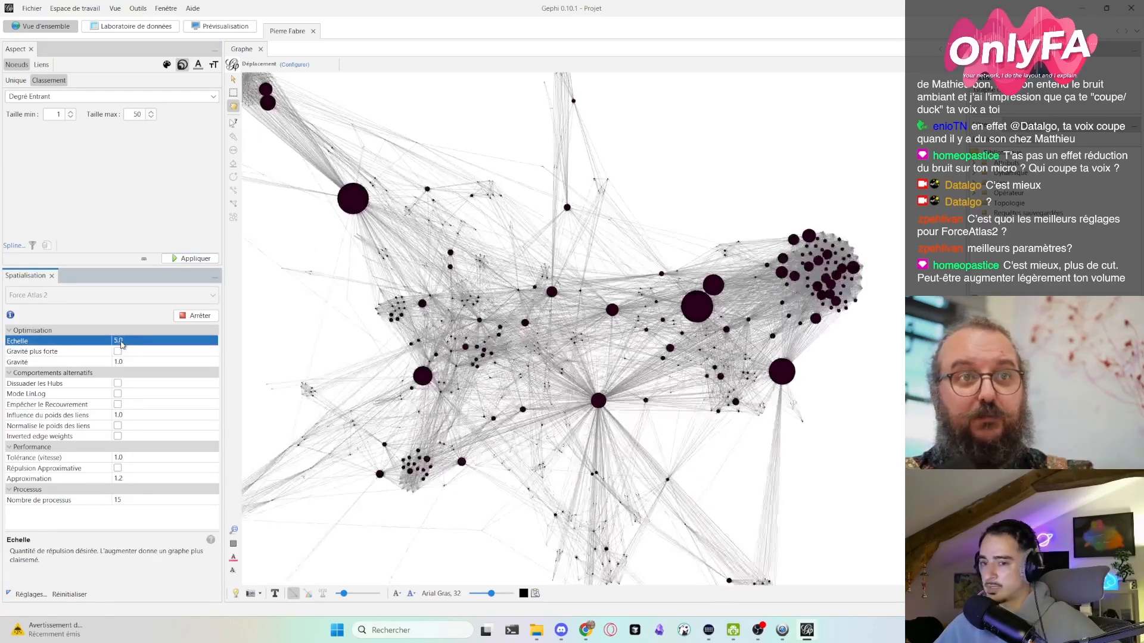
scroll(300, 403, down, 5)
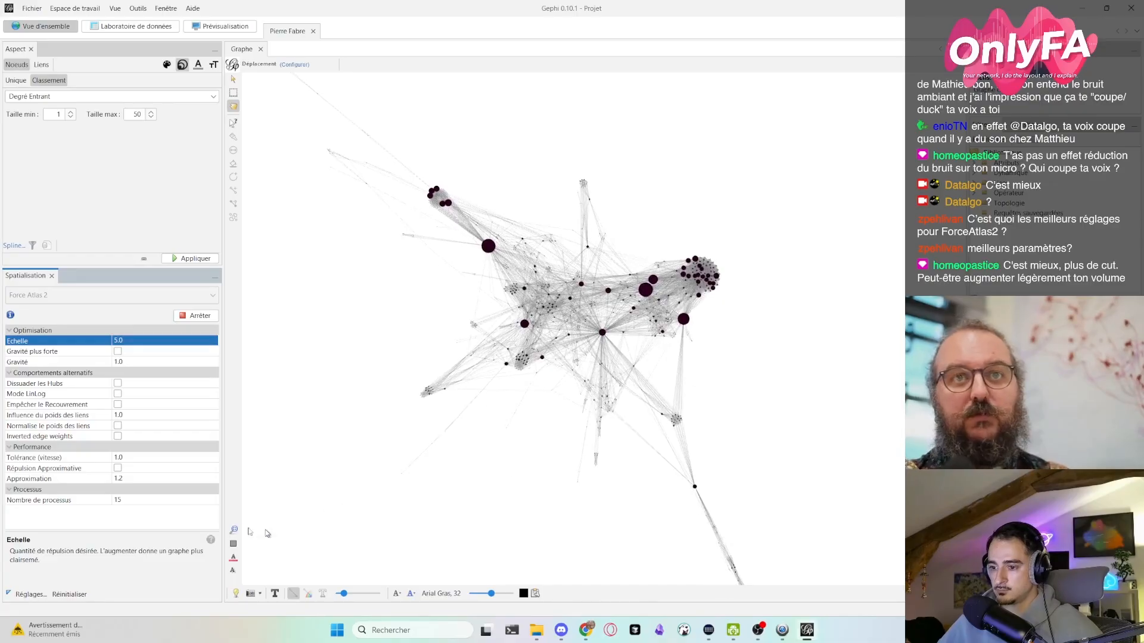
click(232, 531)
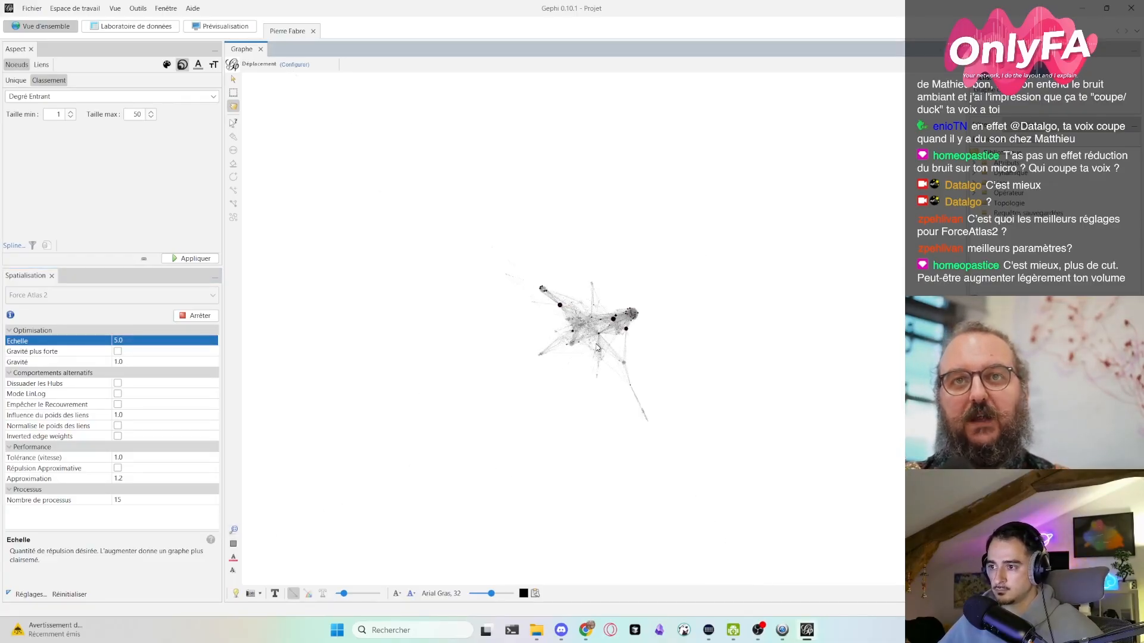
scroll(598, 347, up, 5)
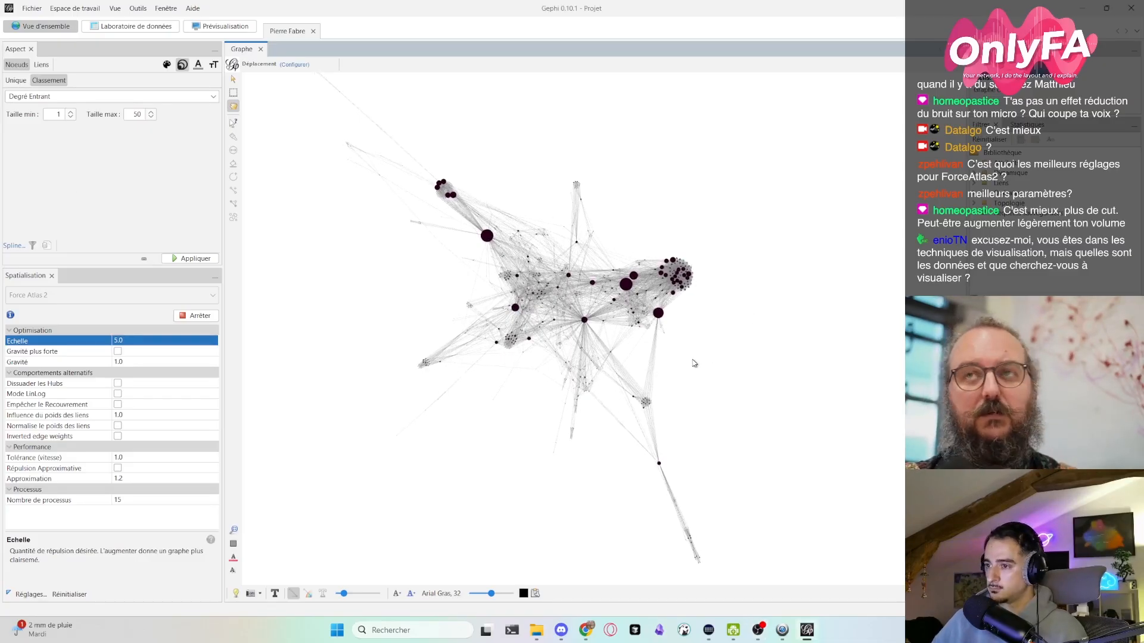
- Set the Degré Entrant node sizes to a minimum of 3 and a maximum of 30 and apply them
click(59, 113)
double_click(59, 114)
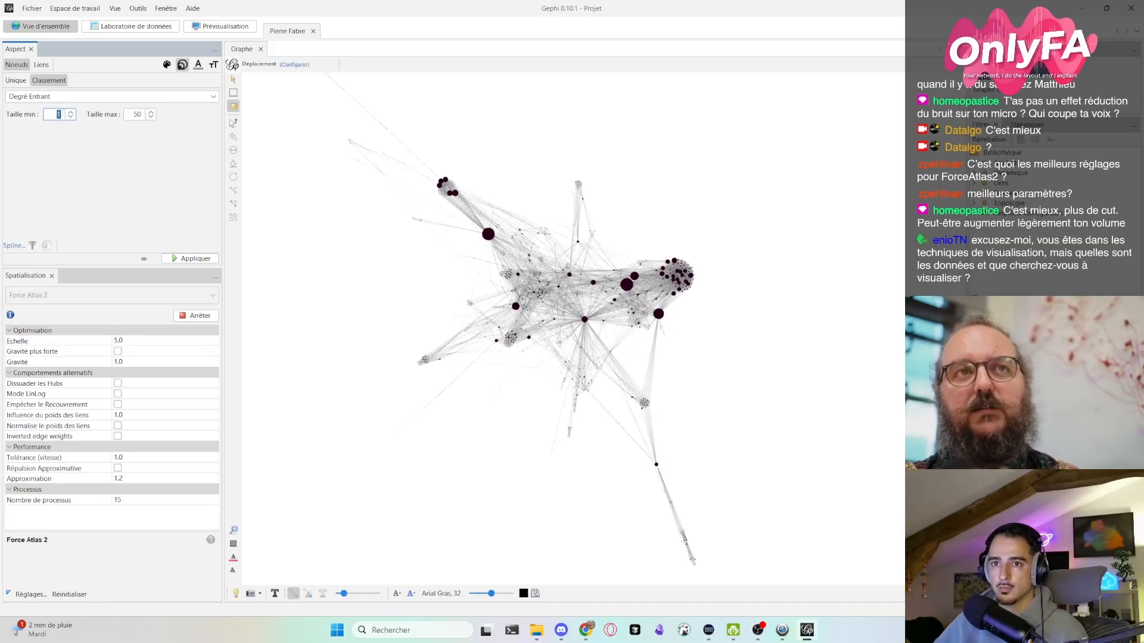
text(3)
double_click(136, 114)
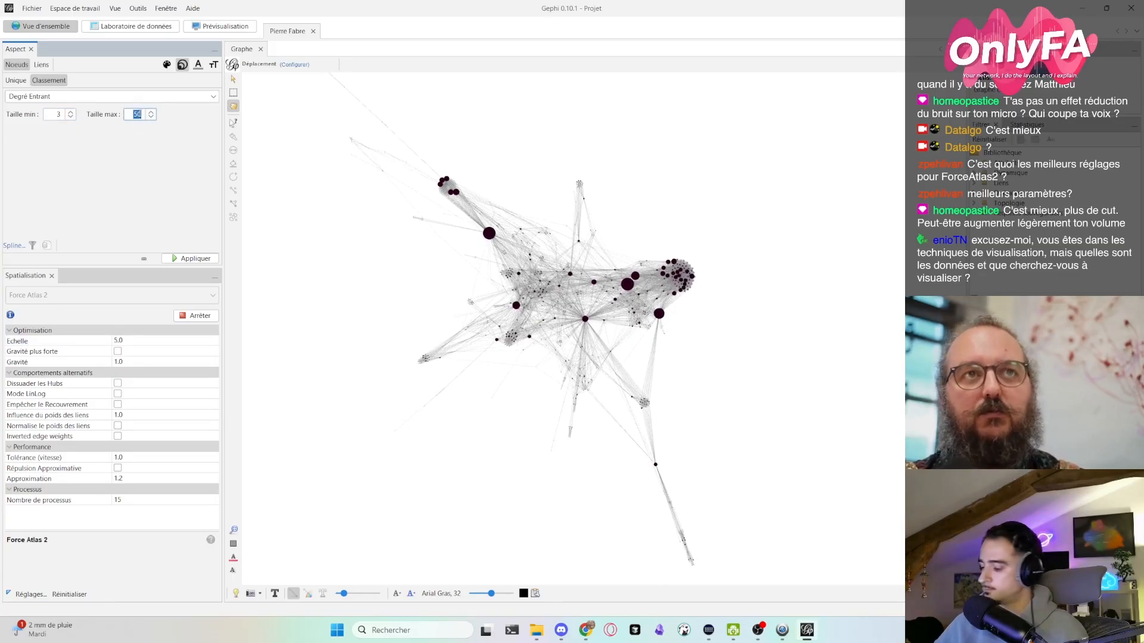
text(30)
click(196, 258)
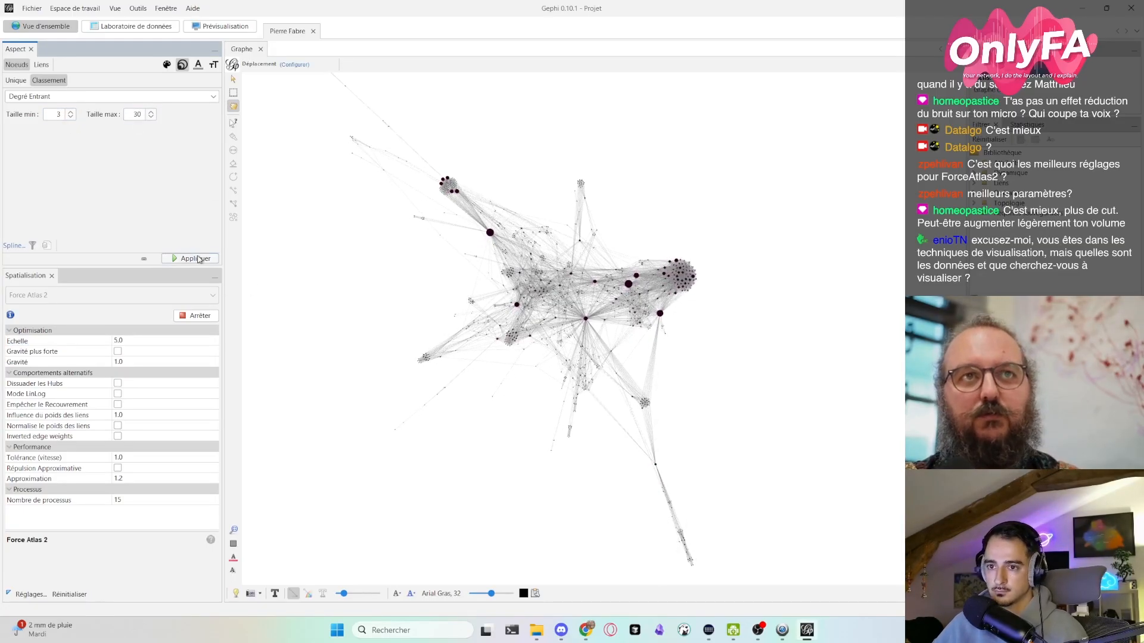
- Raise the minimum node size of the Degré Entrant ranking to 5 and apply it to the graph
scroll(620, 298, up, 5)
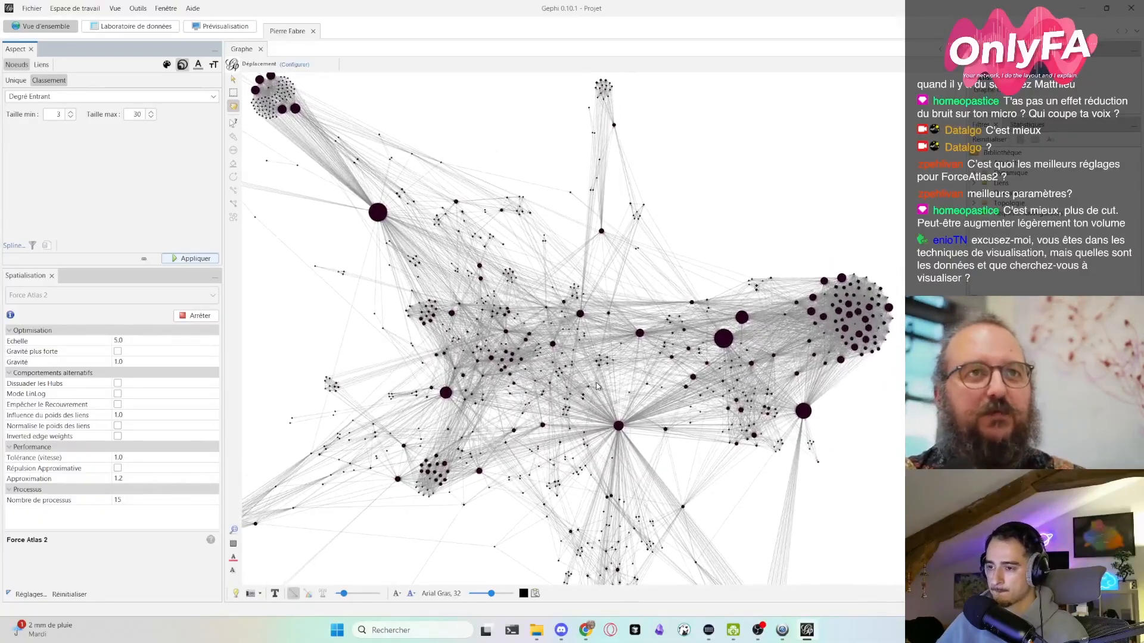
double_click(58, 114)
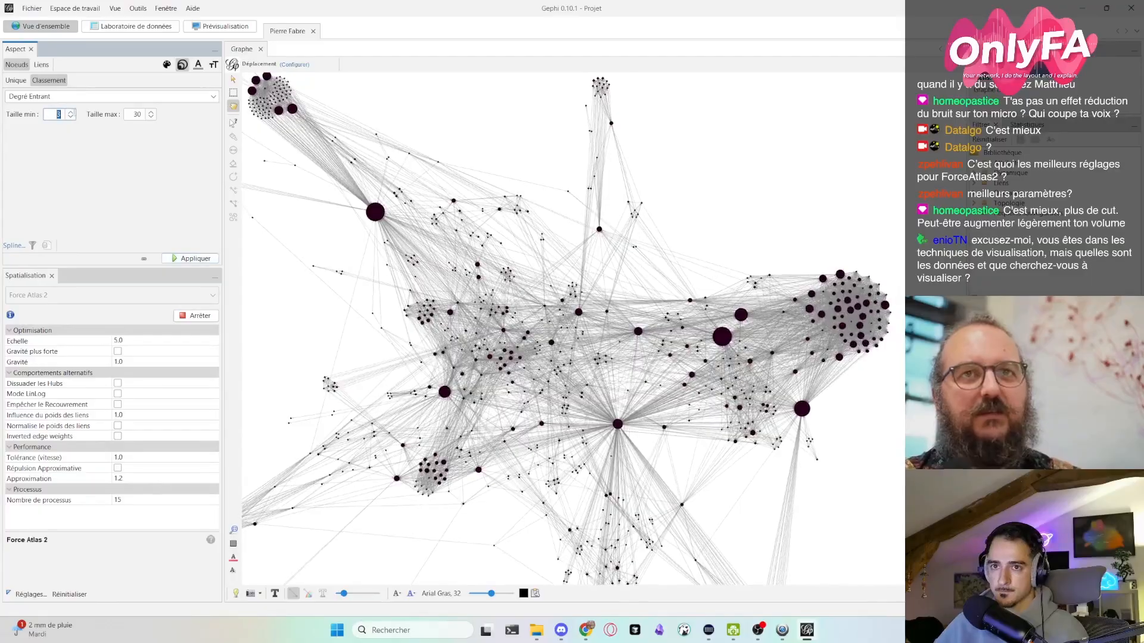
text(5)
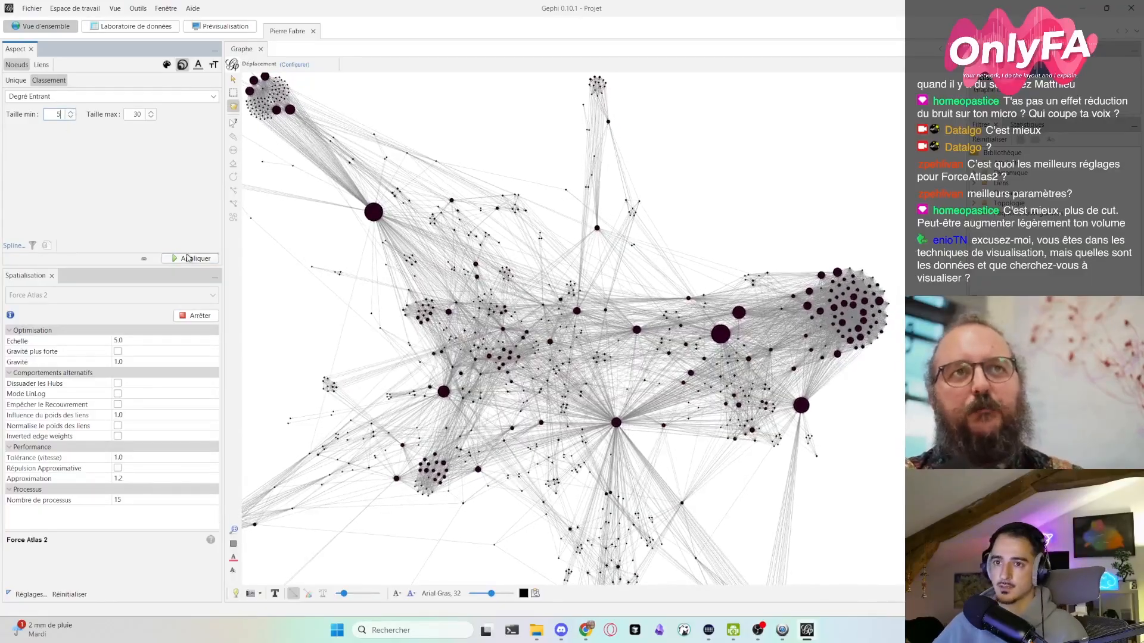
click(188, 258)
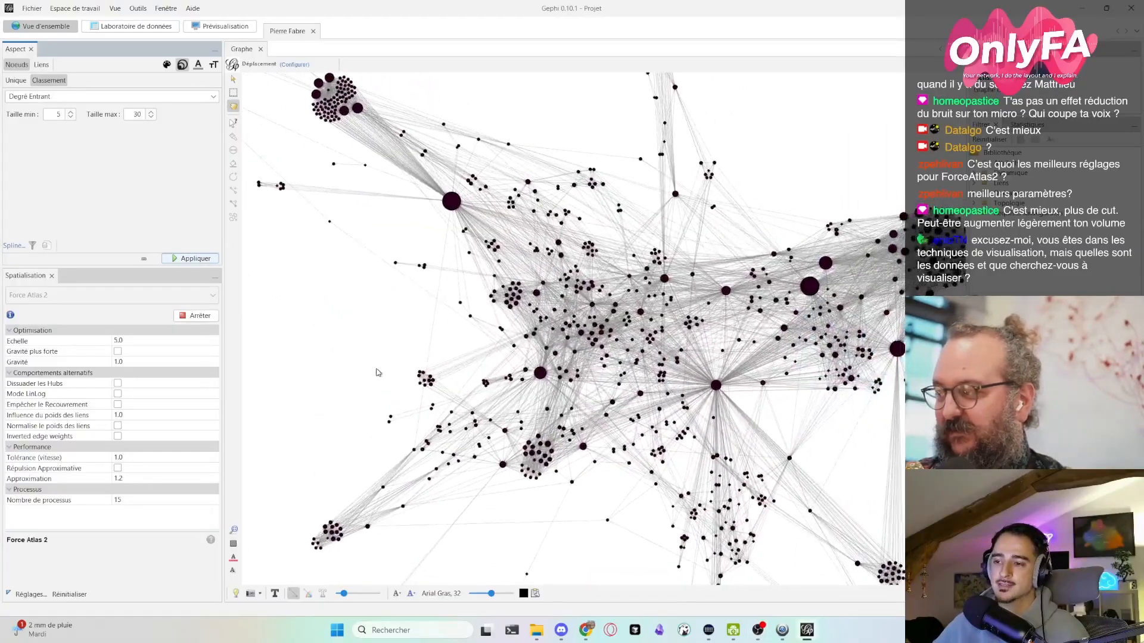
- Examine the clusters, hubs and outlying branches of the spatialised graph up close and as a whole, and bring up the available network statistics
scroll(377, 372, down, 2)
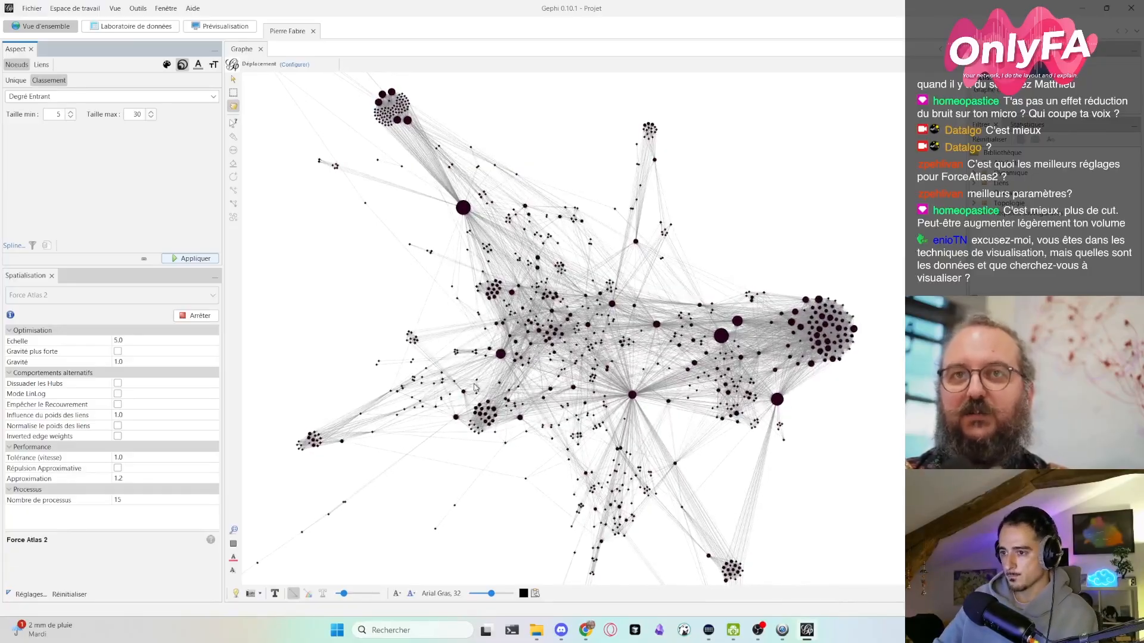
scroll(477, 384, up, 6)
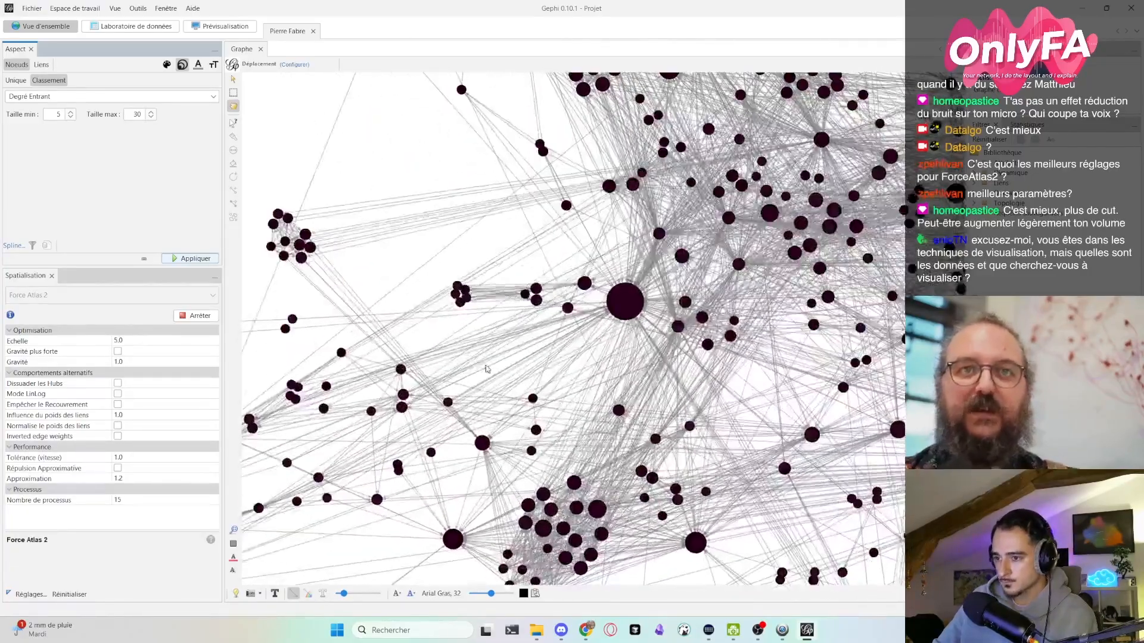
scroll(592, 370, down, 8)
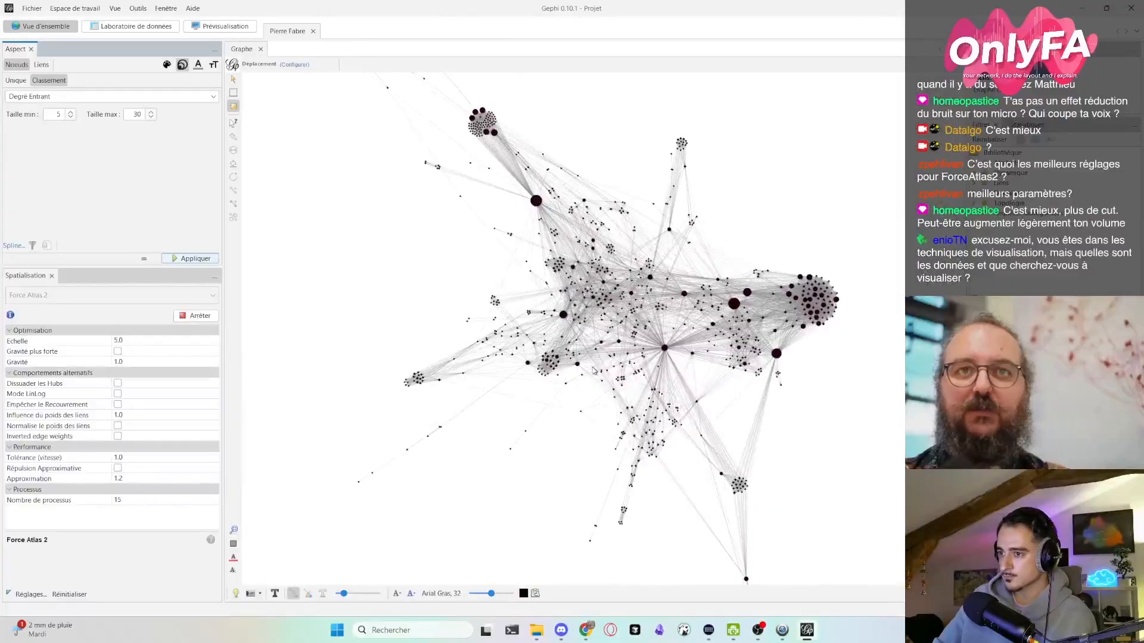
scroll(594, 370, up, 1)
drag(651, 274, 602, 395)
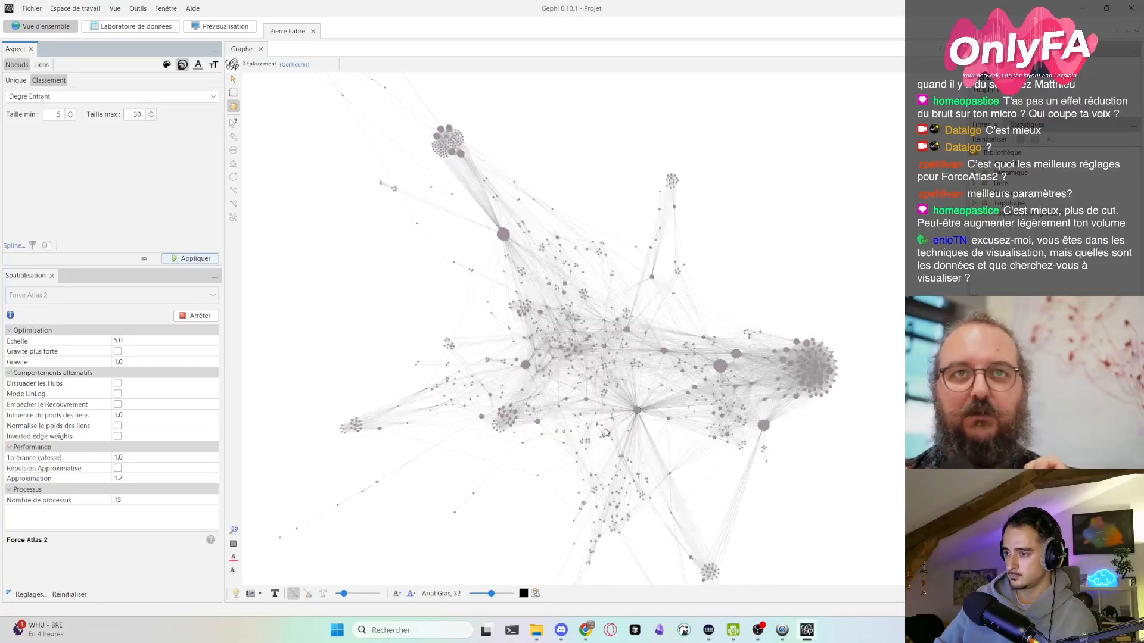
scroll(598, 457, down, 3)
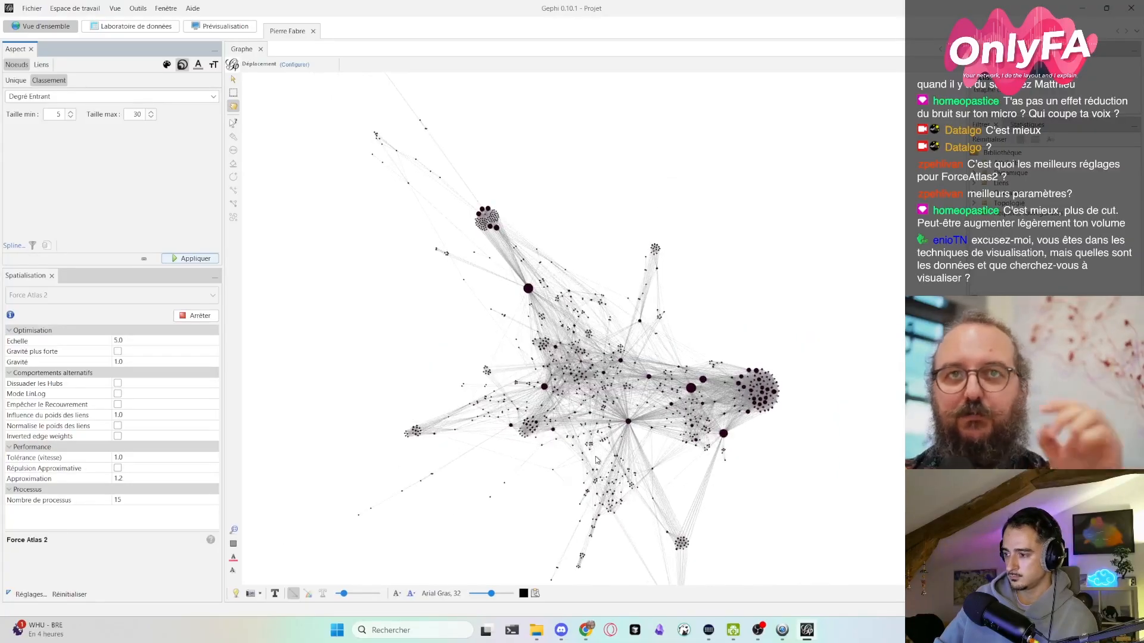
drag(616, 459, 588, 455)
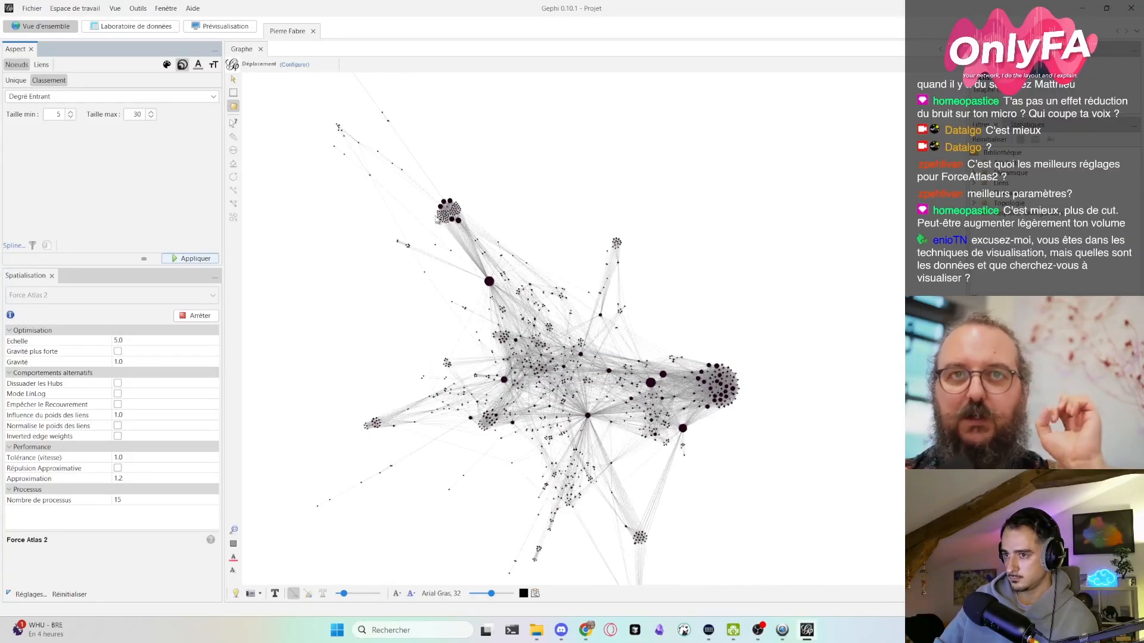
scroll(479, 324, up, 4)
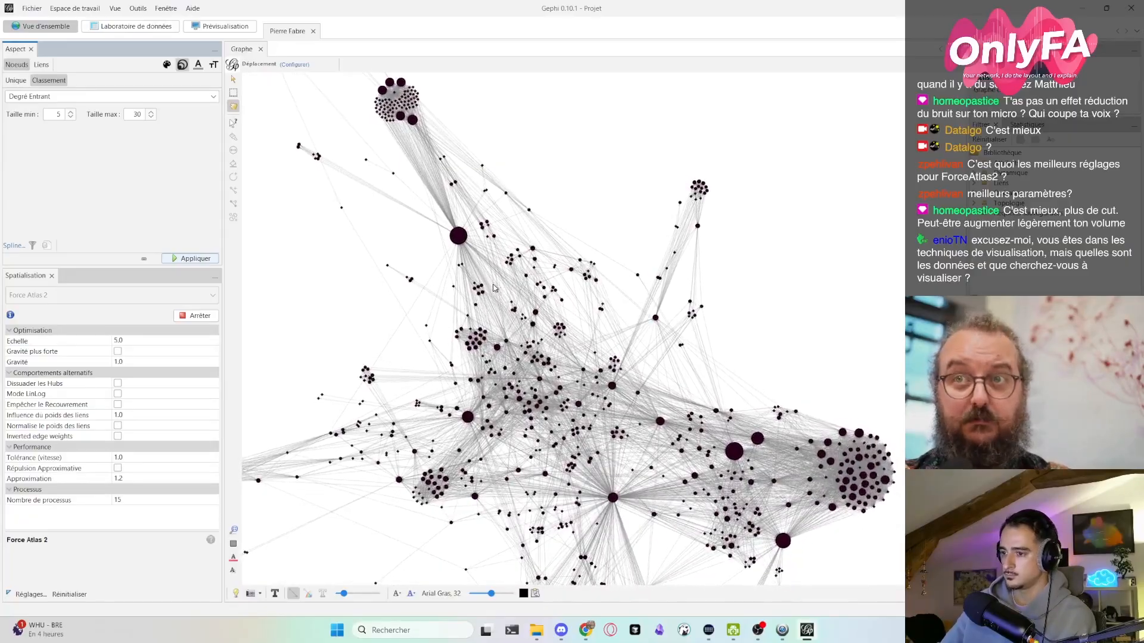
scroll(655, 383, down, 1)
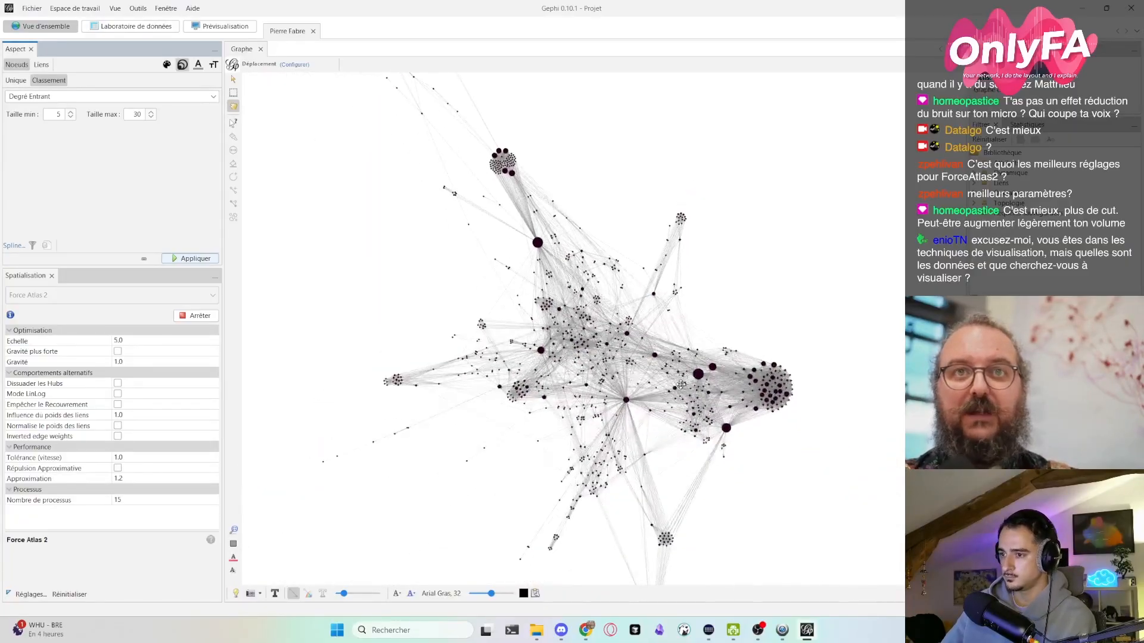
scroll(681, 387, down, 2)
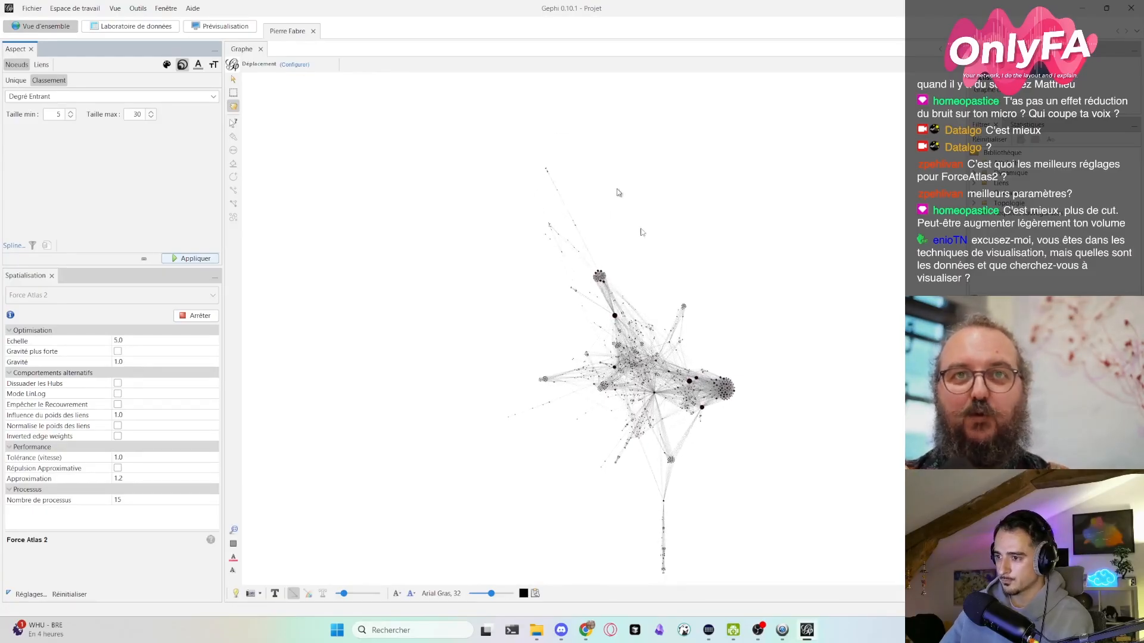
click(234, 530)
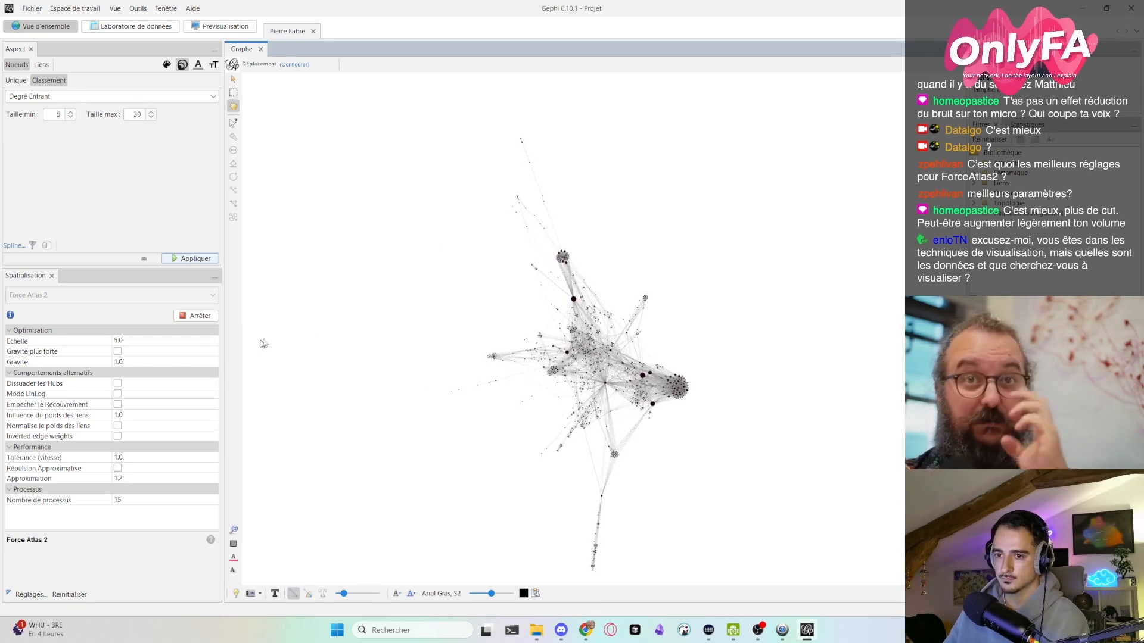
click(1026, 125)
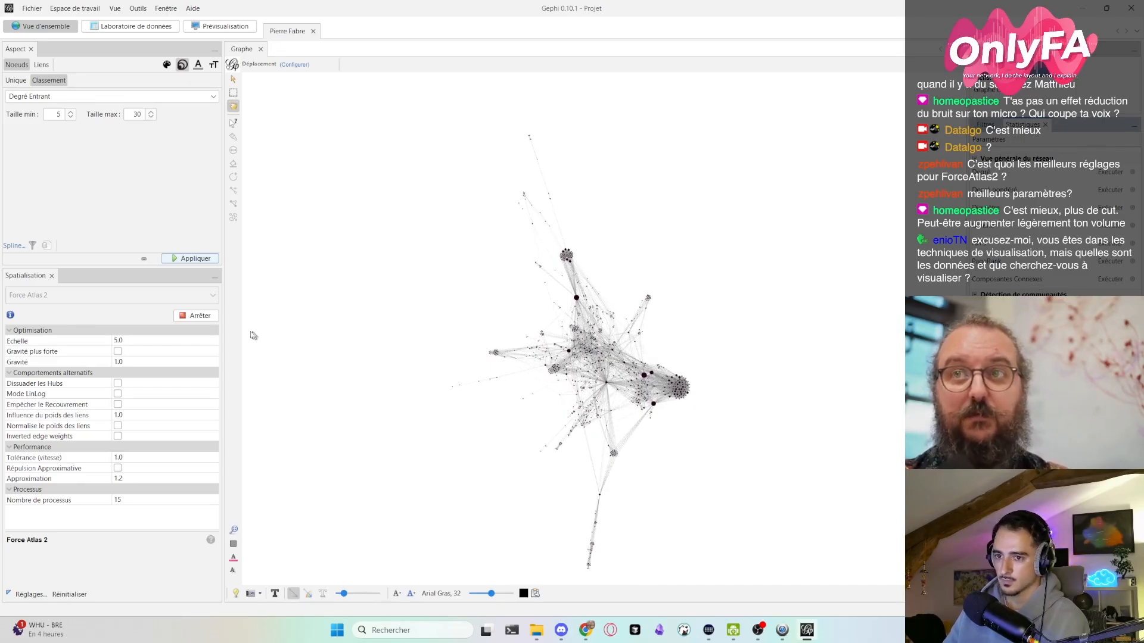
- Set the Gravité of the running Force Atlas 2 layout to 10 and look at the contracted graph
click(119, 362)
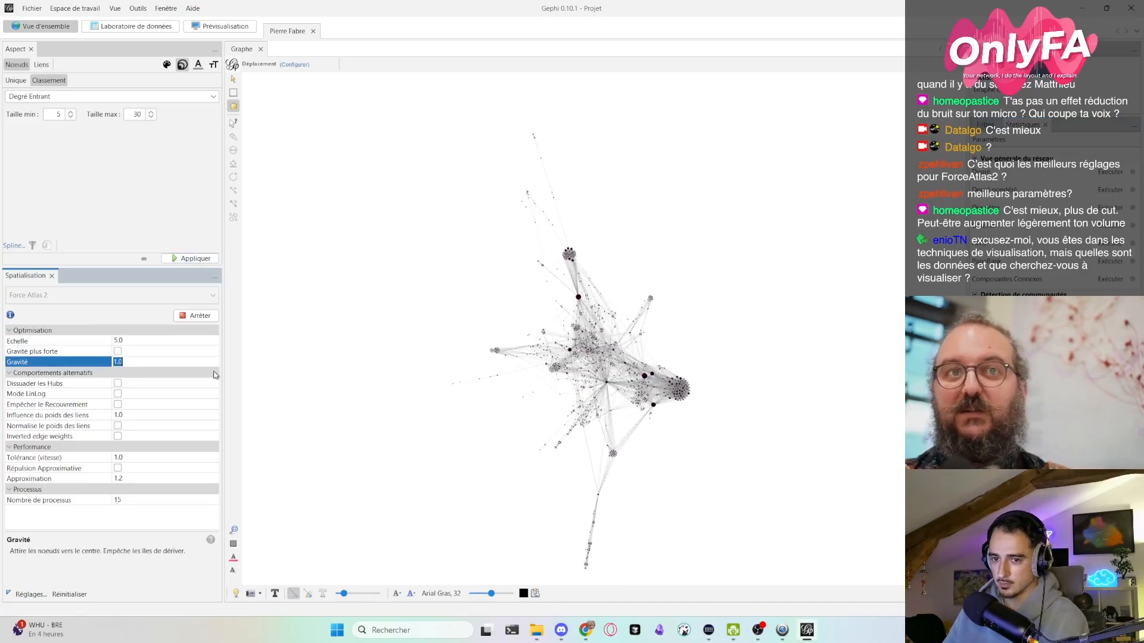
text(1)
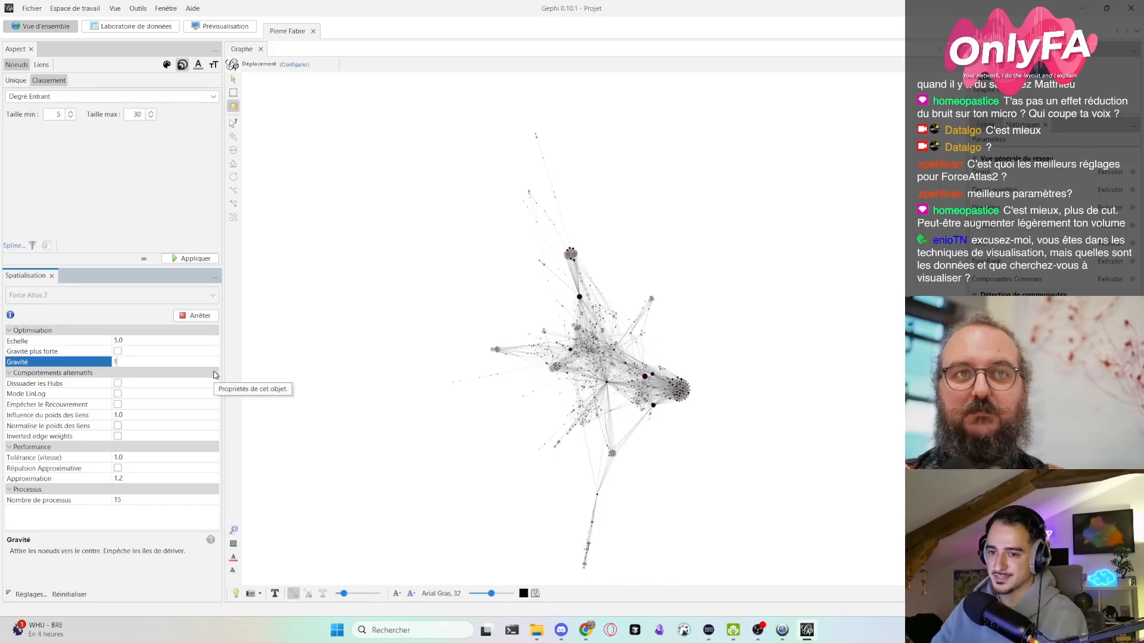
text(0)
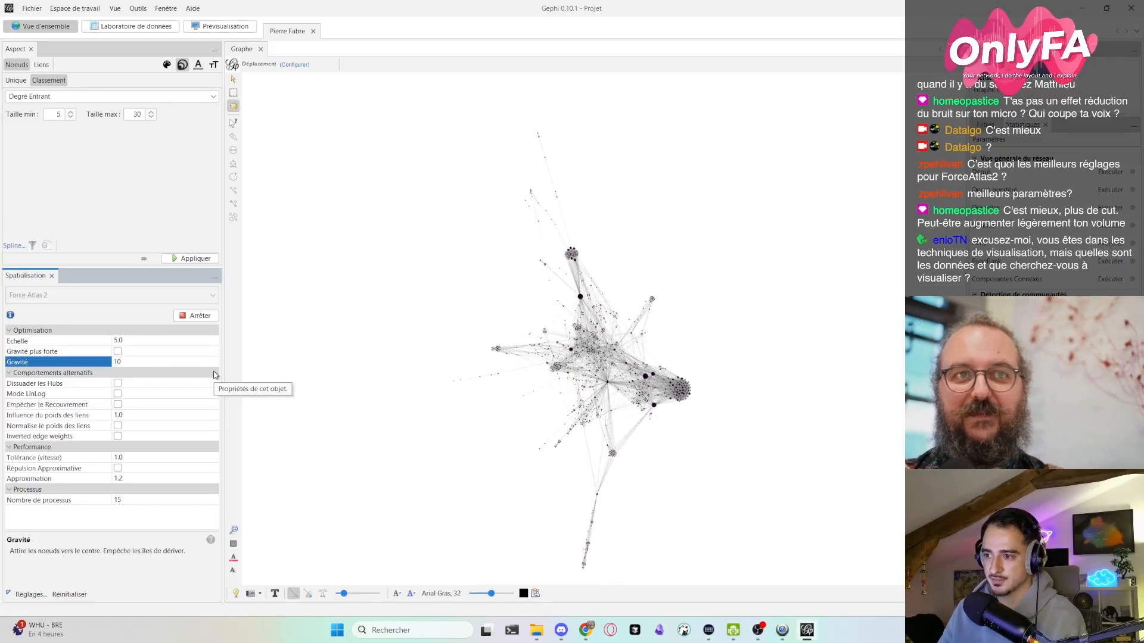
key(Return)
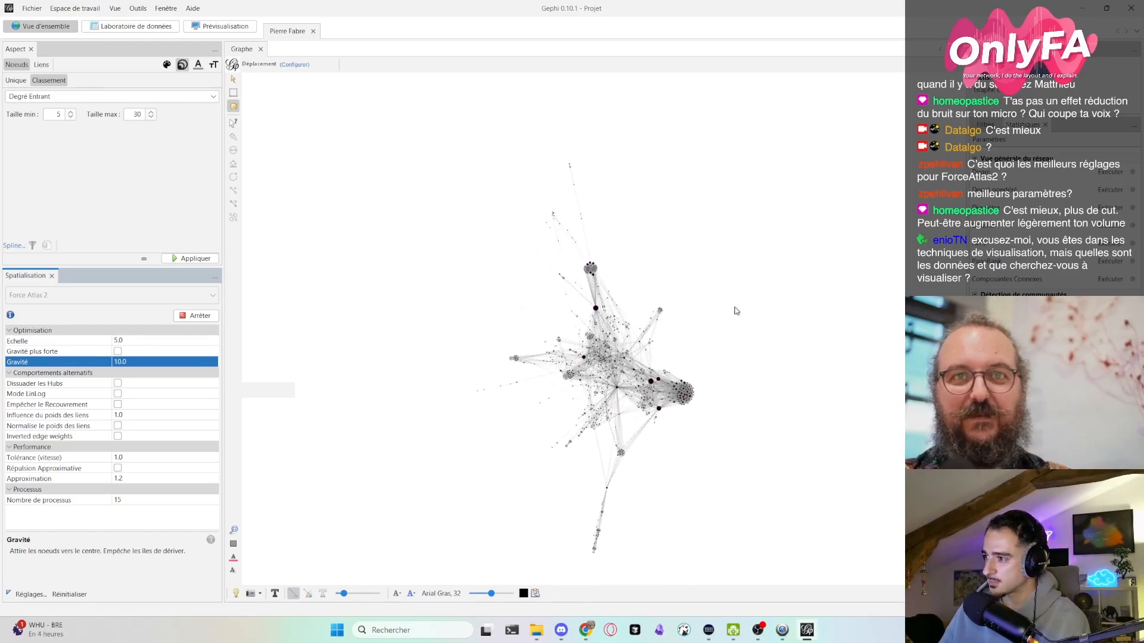
right_click(420, 345)
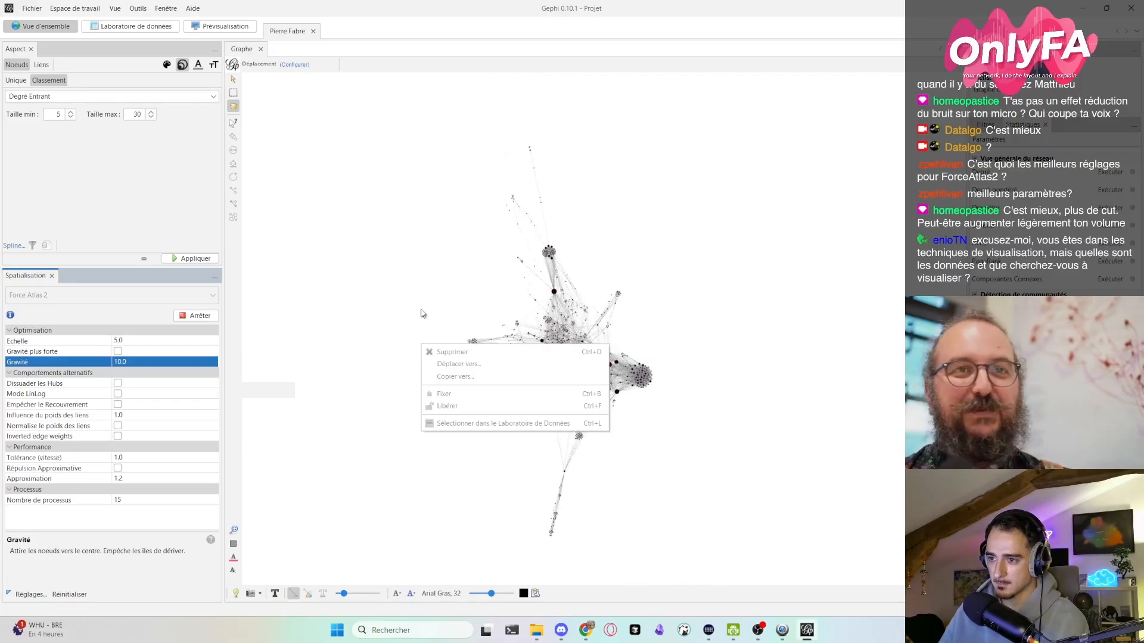
click(237, 87)
click(234, 82)
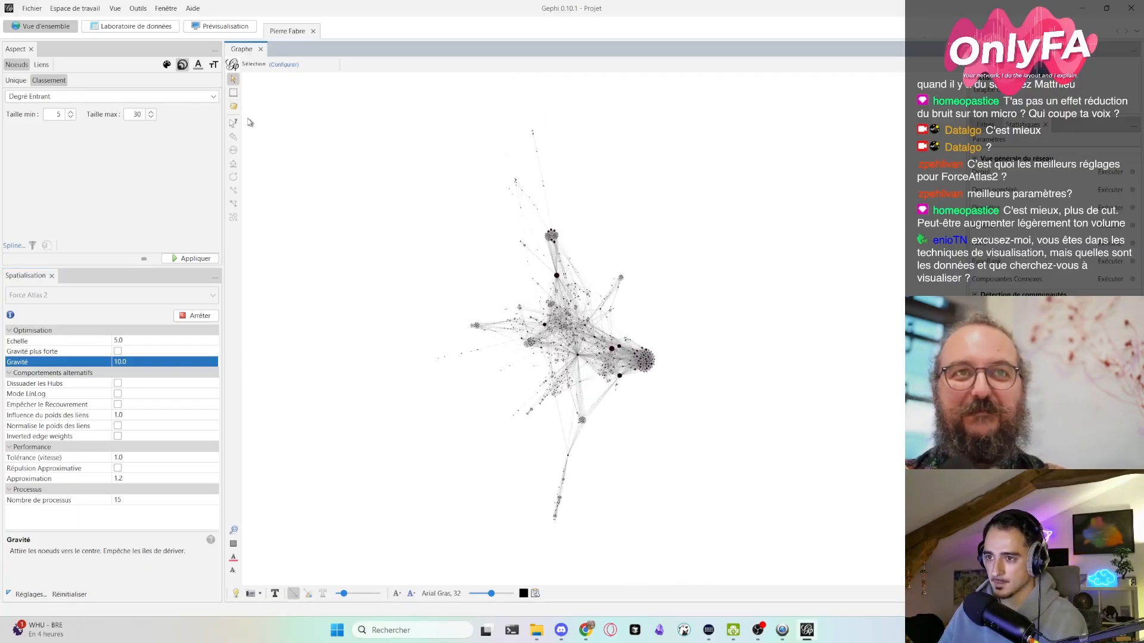
click(234, 106)
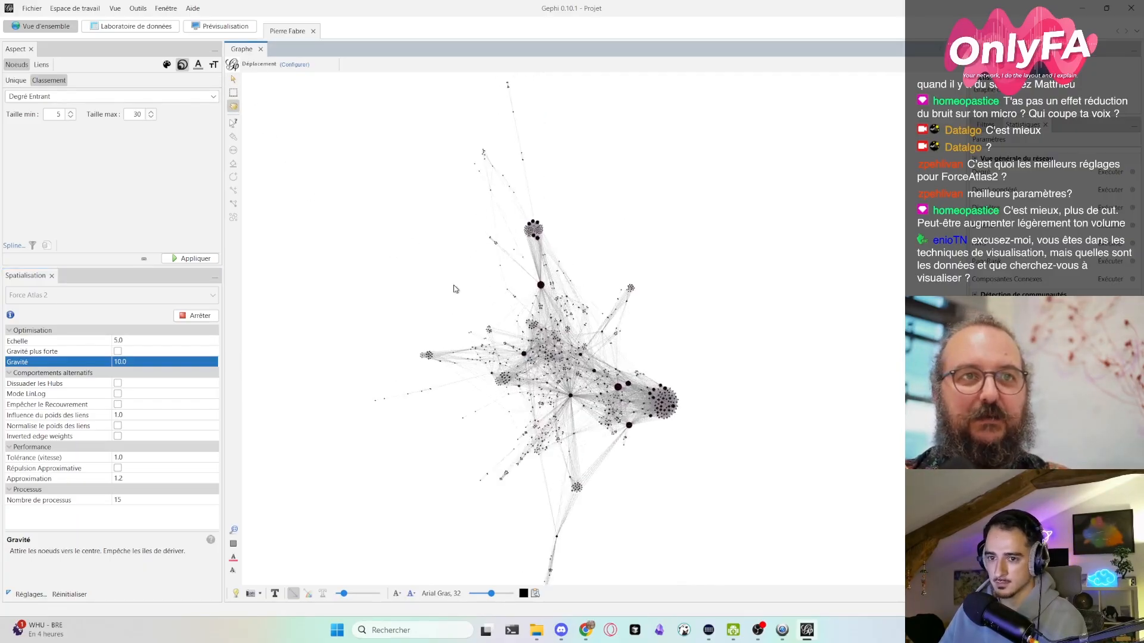
- Enable Gravité plus forte for the running Force Atlas 2 layout and zoom in on the graph
click(143, 362)
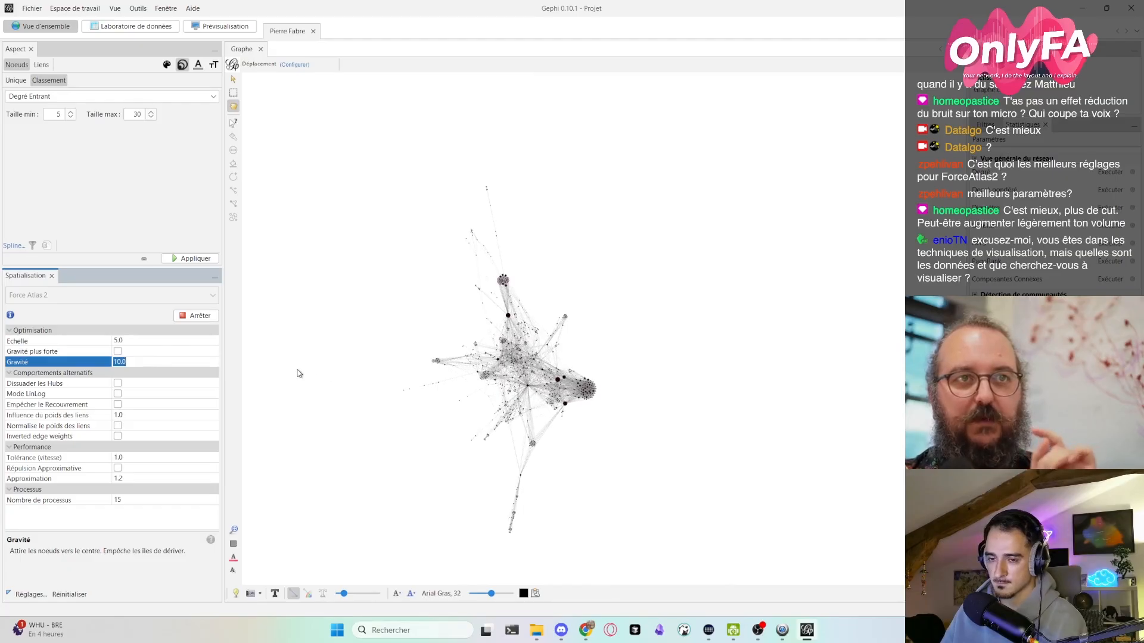
click(117, 352)
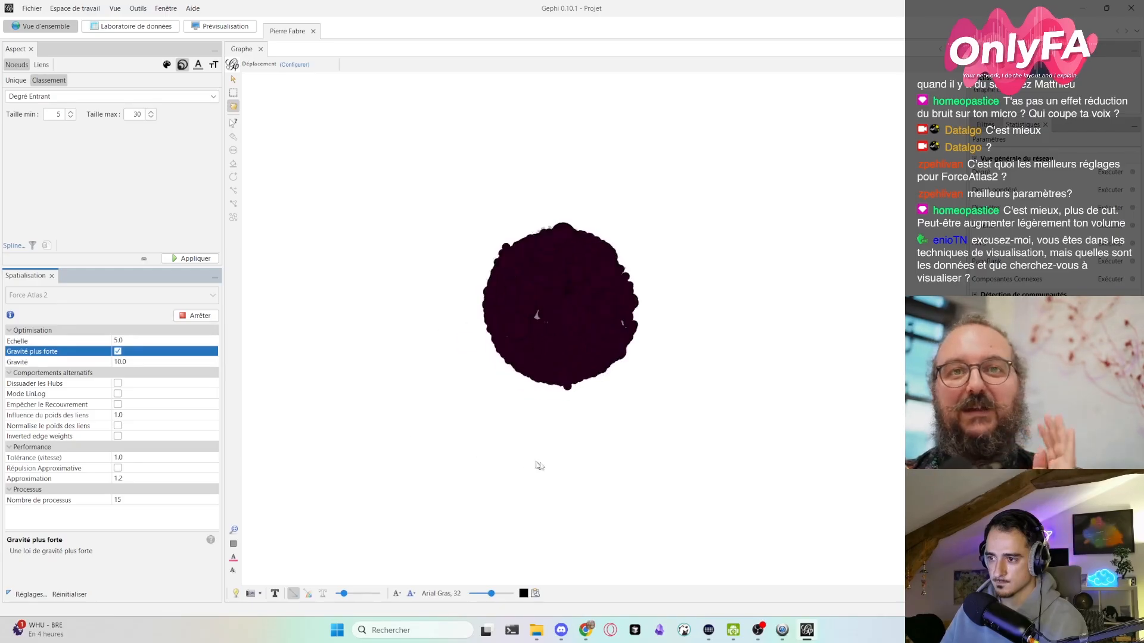
scroll(678, 451, up, 5)
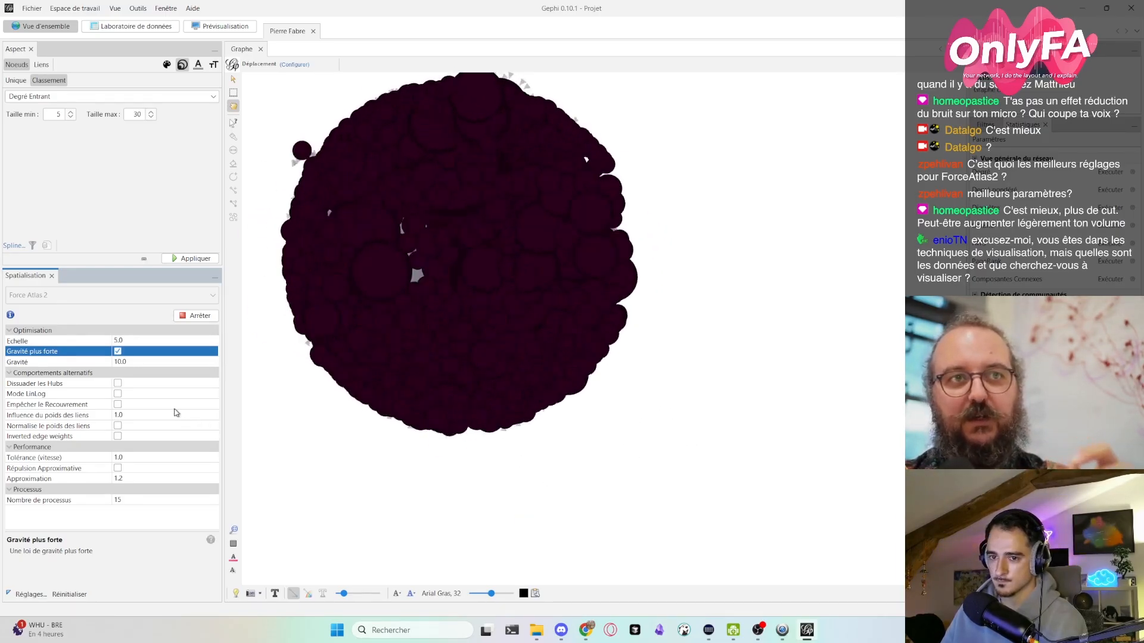
- Set the Gravité to 1 with Gravité plus forte kept enabled, and bring the whole graph into view
click(143, 362)
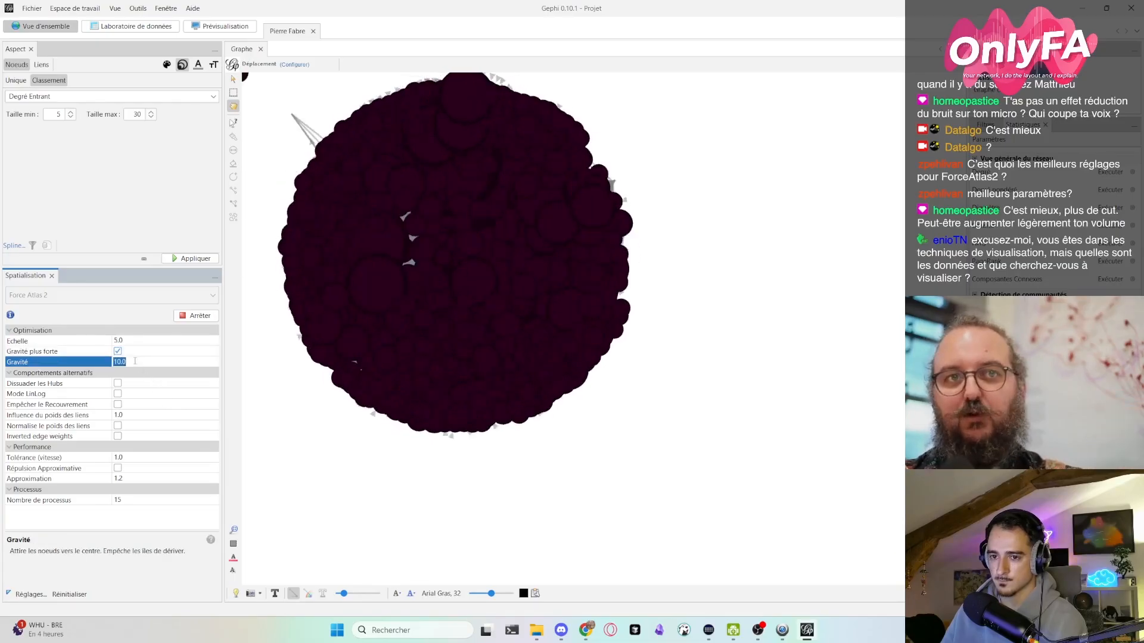
text(1.0)
key(Return)
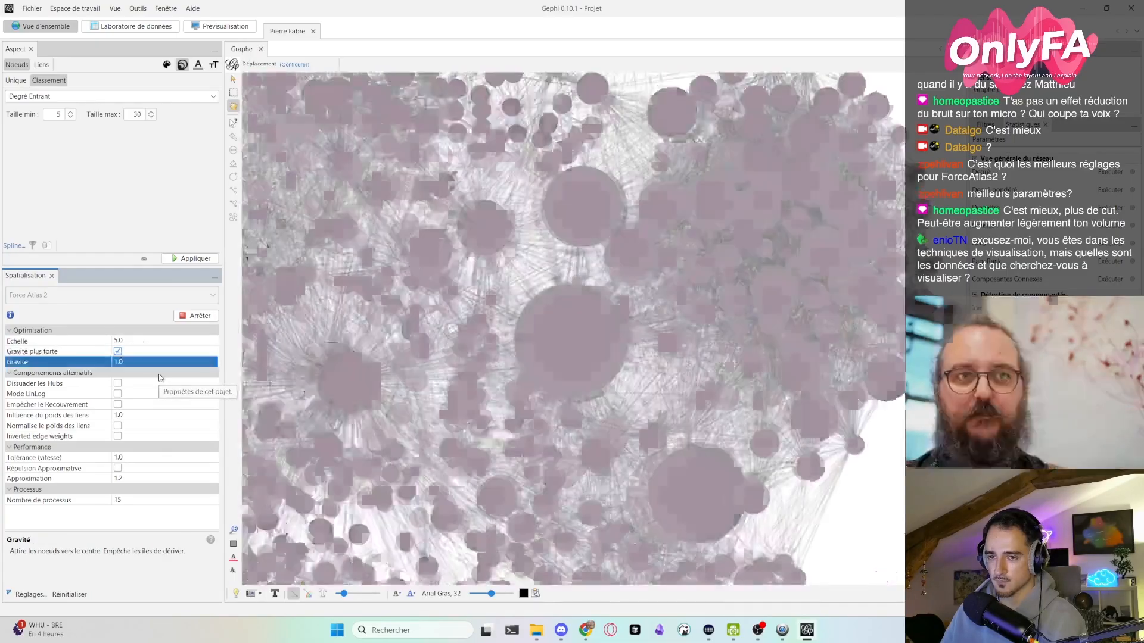
scroll(563, 384, down, 5)
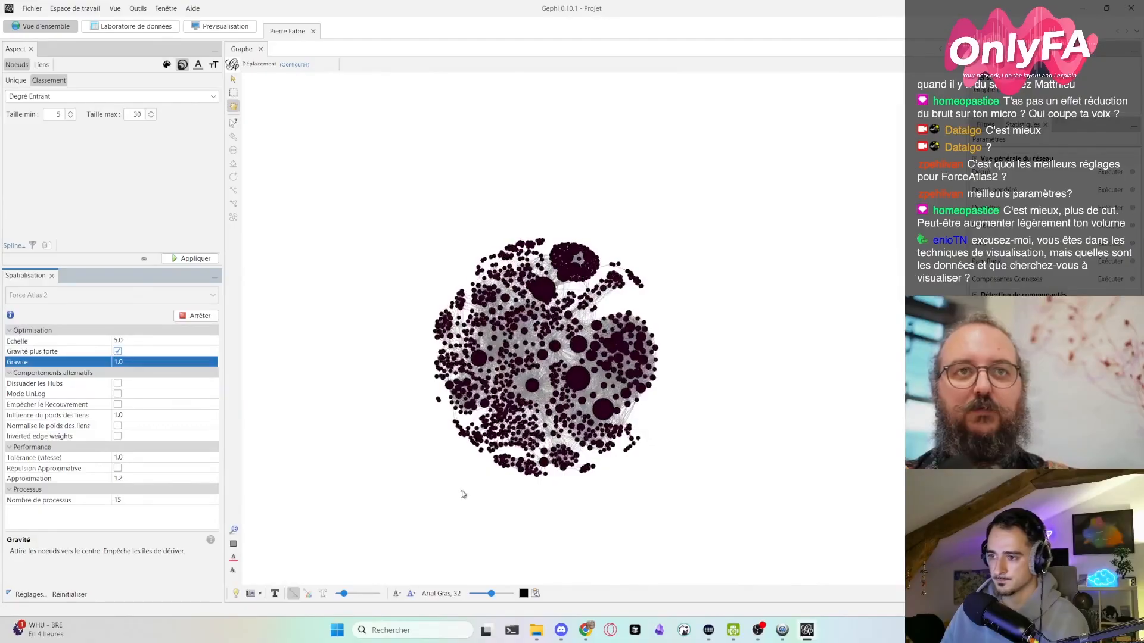
click(142, 356)
click(142, 357)
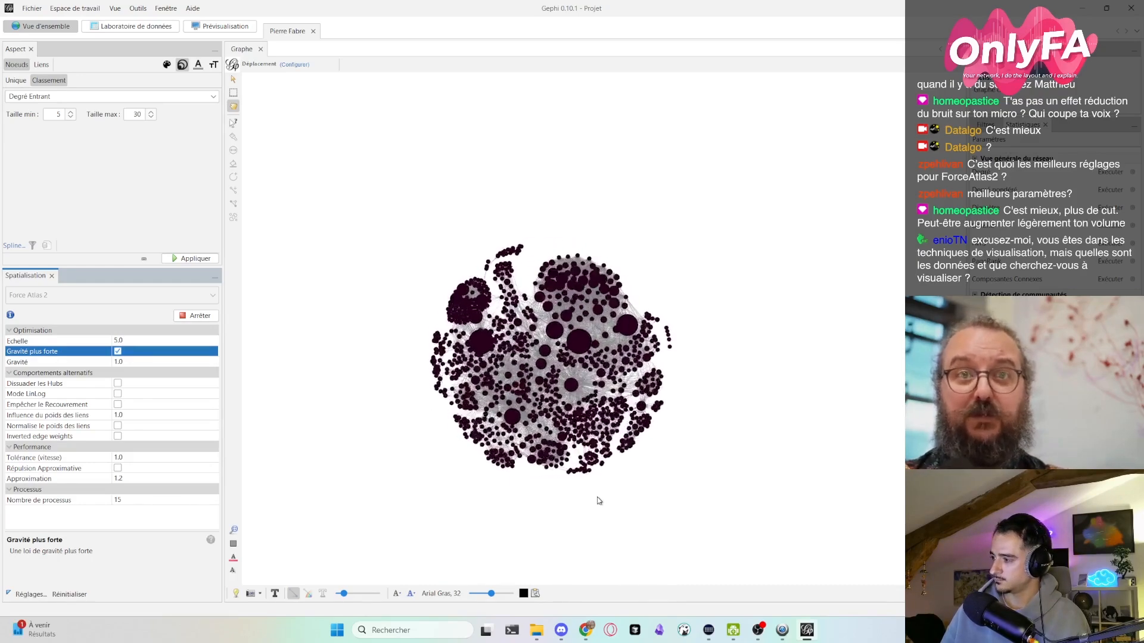
- Lower the Gravité of the Force Atlas 2 layout to 0.1 and centre the graph in the view
click(157, 362)
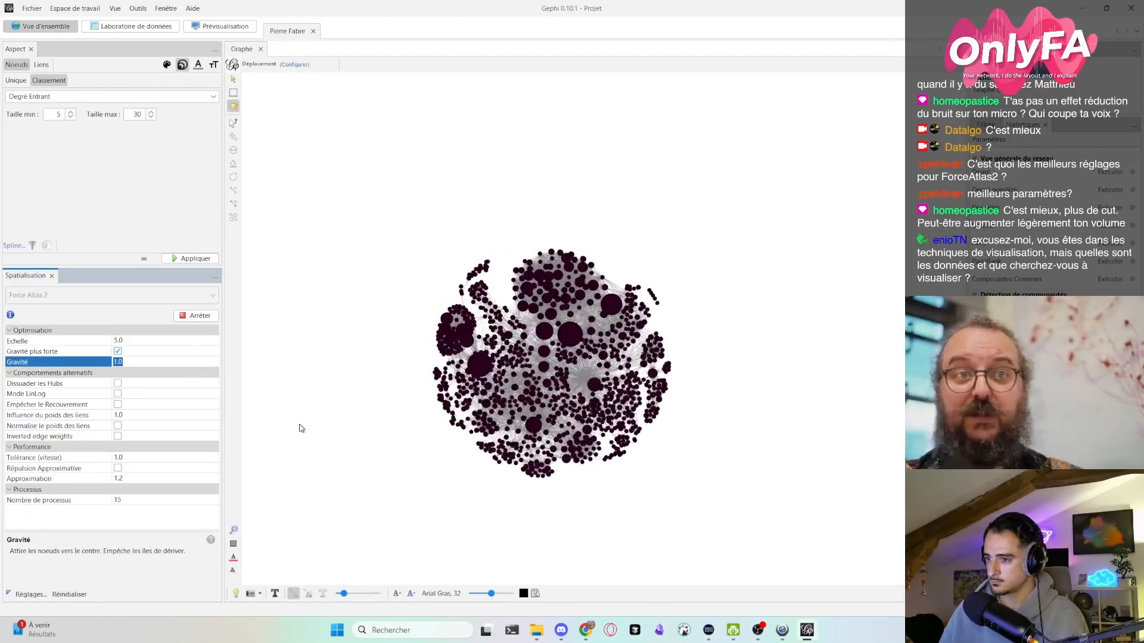
text(0.1)
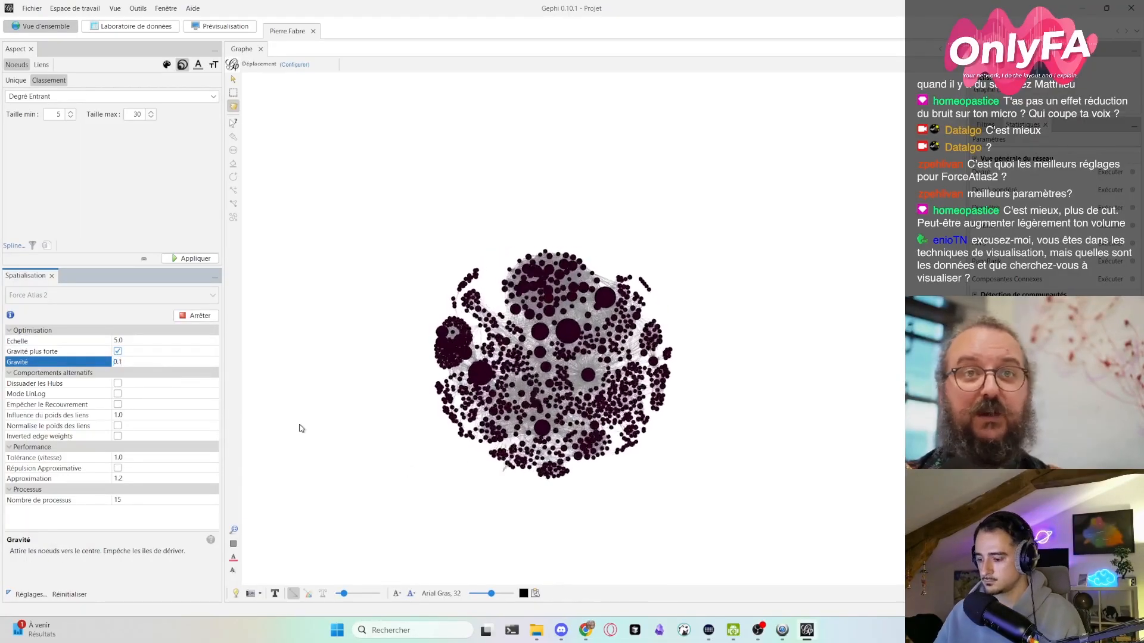
key(Return)
scroll(301, 428, down, 5)
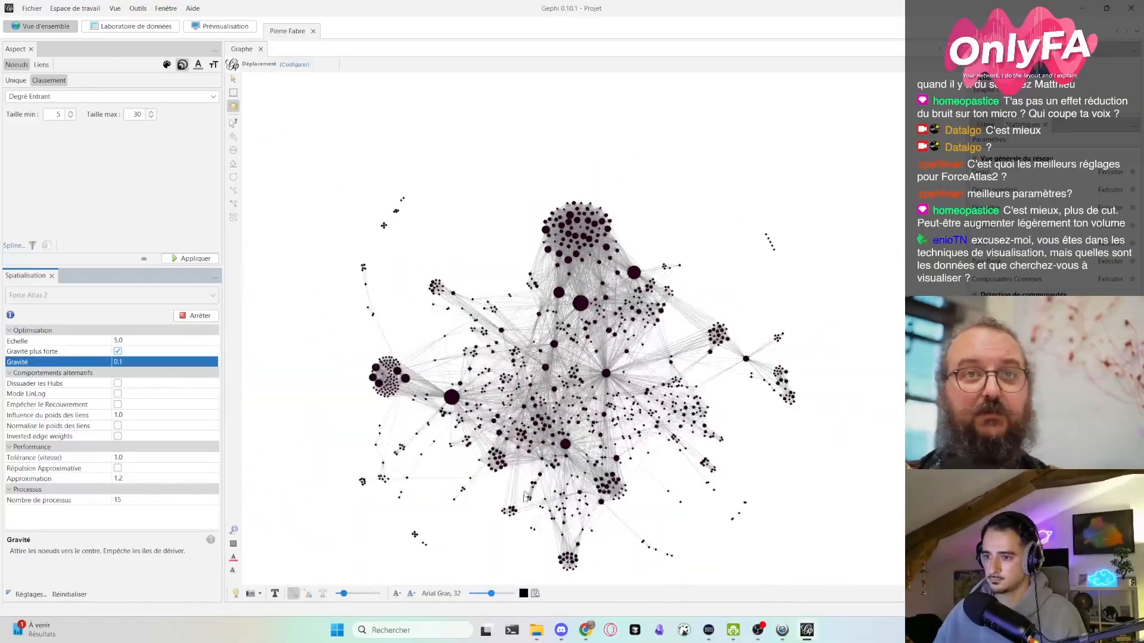
drag(475, 541, 486, 396)
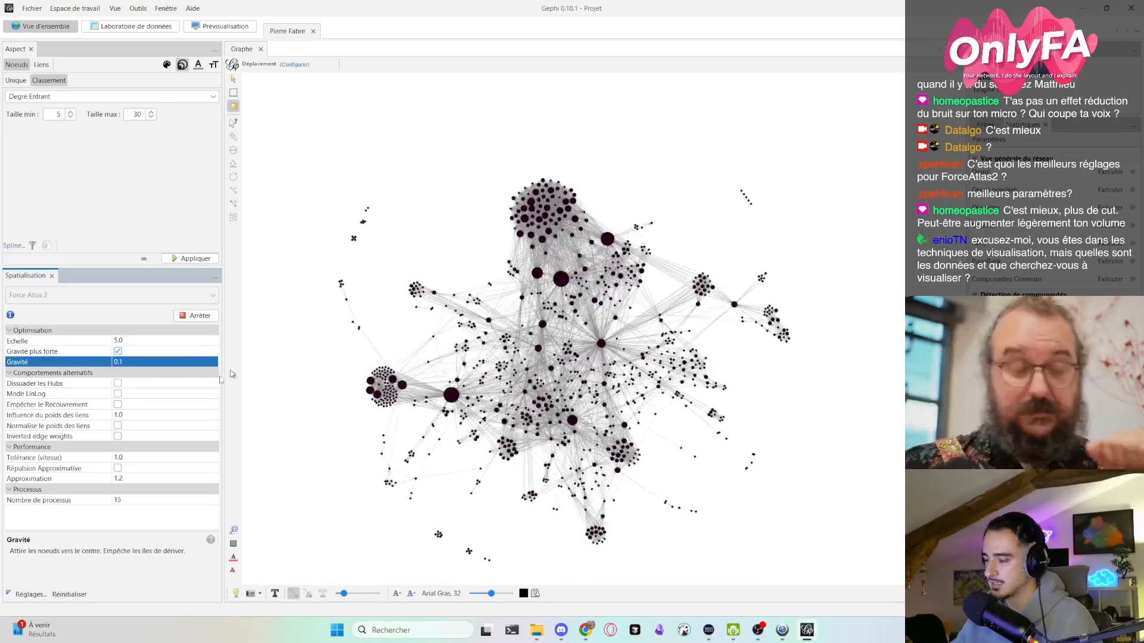
- Reduce the Gravité to 0.01 and look at how the outlying nodes spread
click(117, 361)
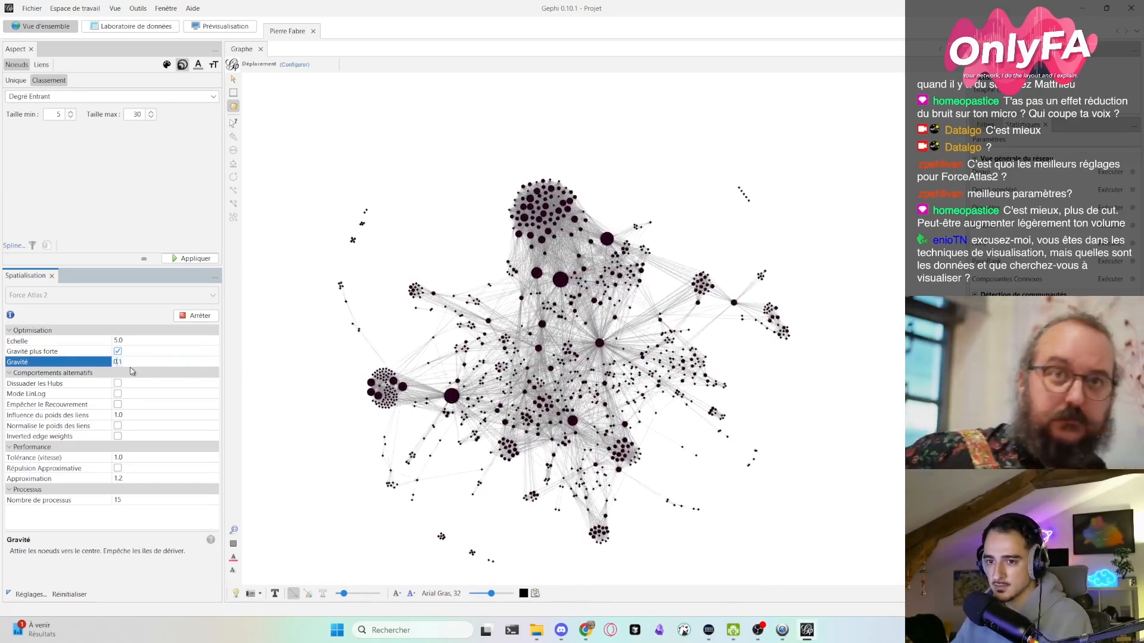
text(0)
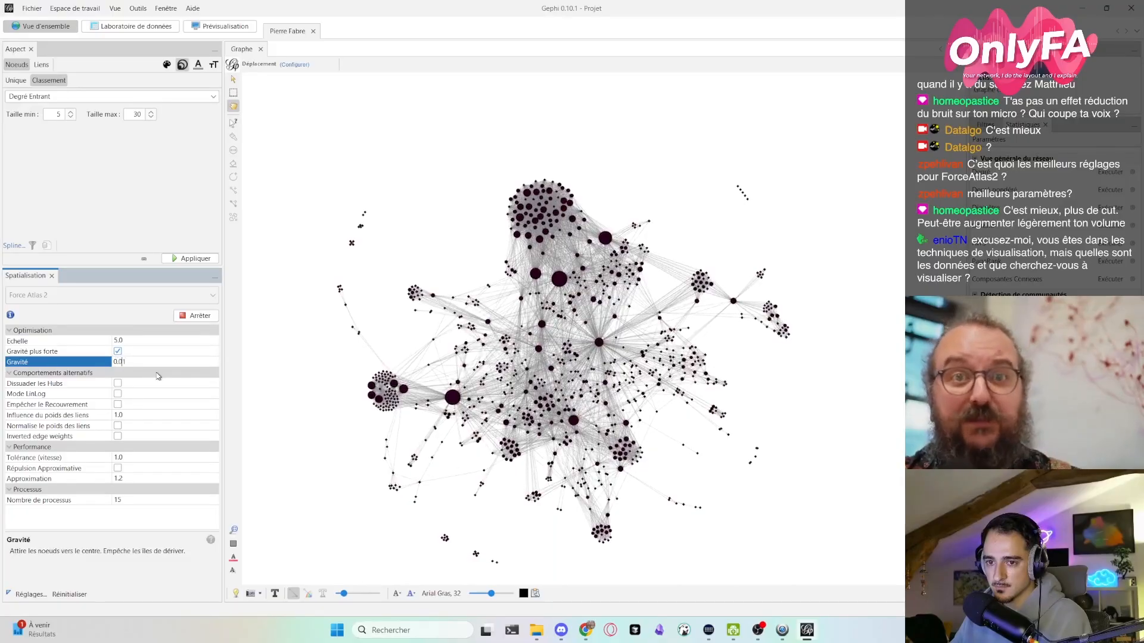
key(Return)
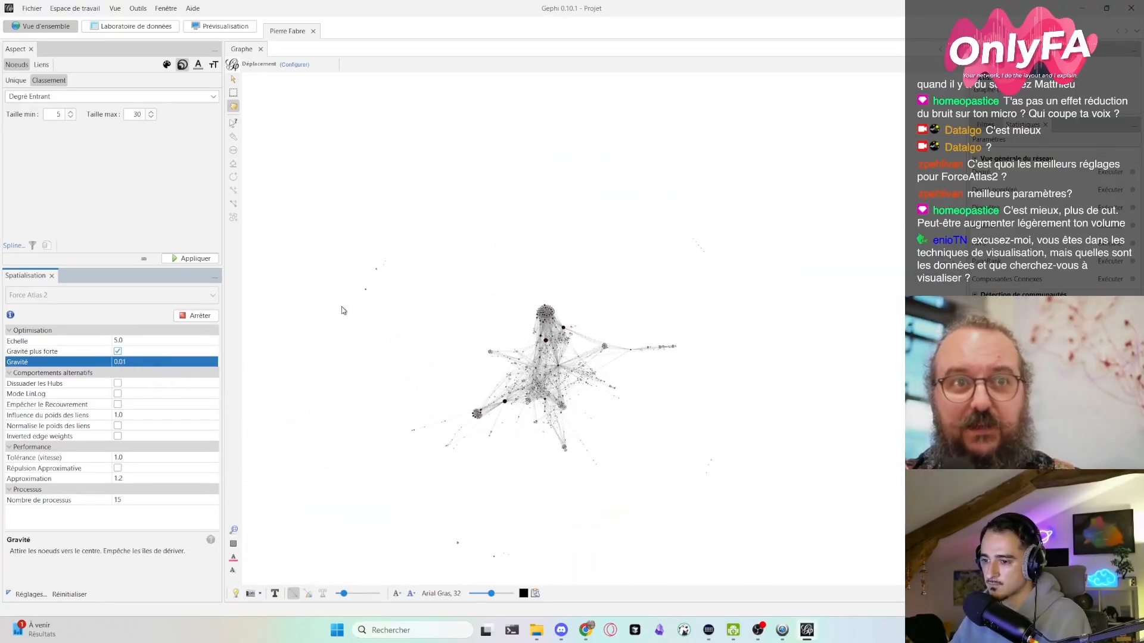
scroll(344, 310, up, 7)
scroll(564, 344, down, 7)
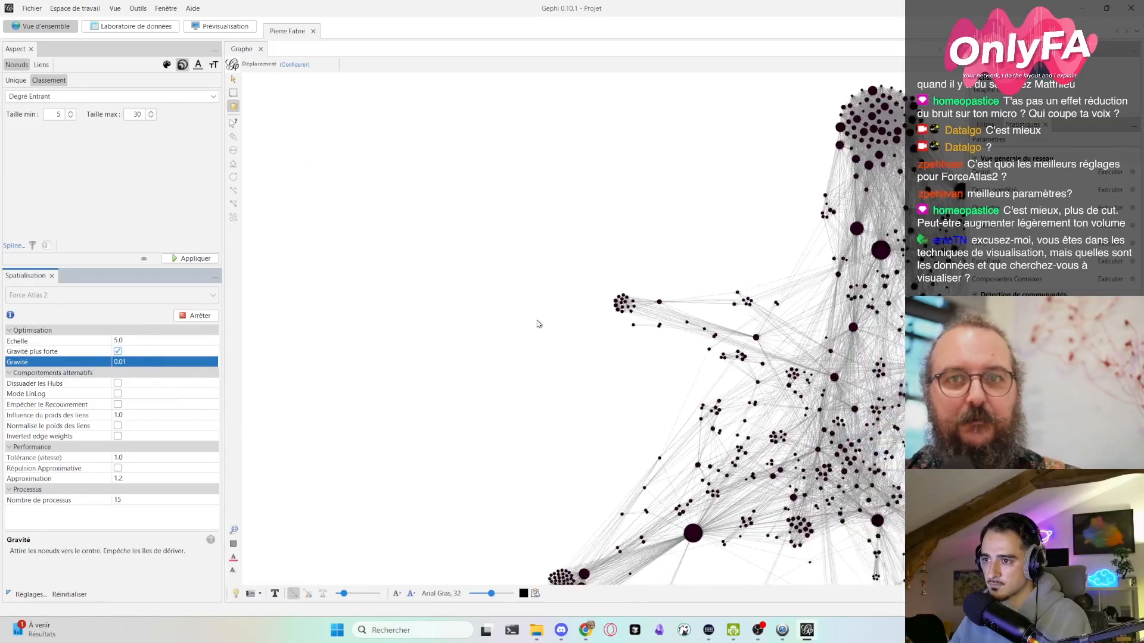
- Raise the Gravité back to 0.1 and look at the graph more closely
click(115, 362)
key(Return)
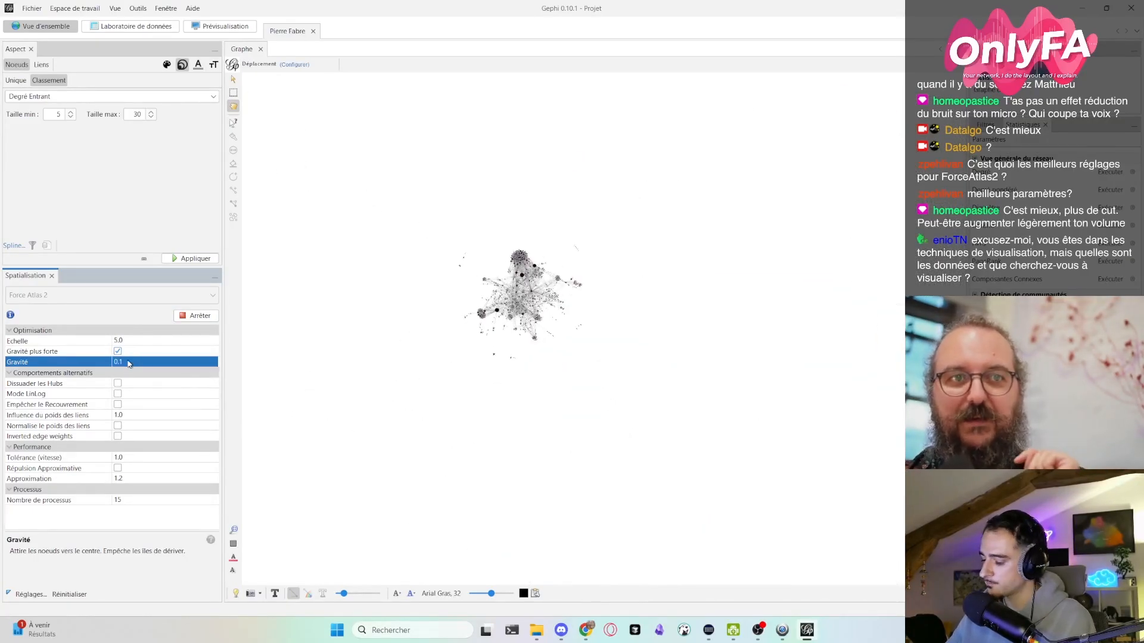
scroll(367, 282, up, 5)
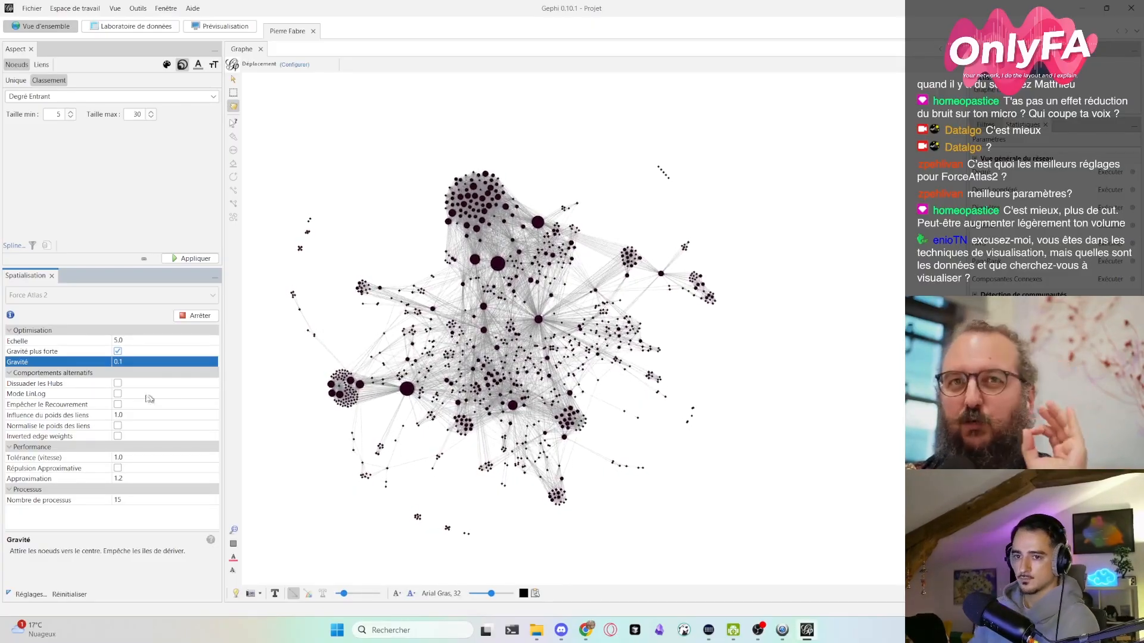
- Set the Gravité of the Force Atlas 2 layout to 0.06 and bring the whole graph into view
click(118, 362)
text(0.1)
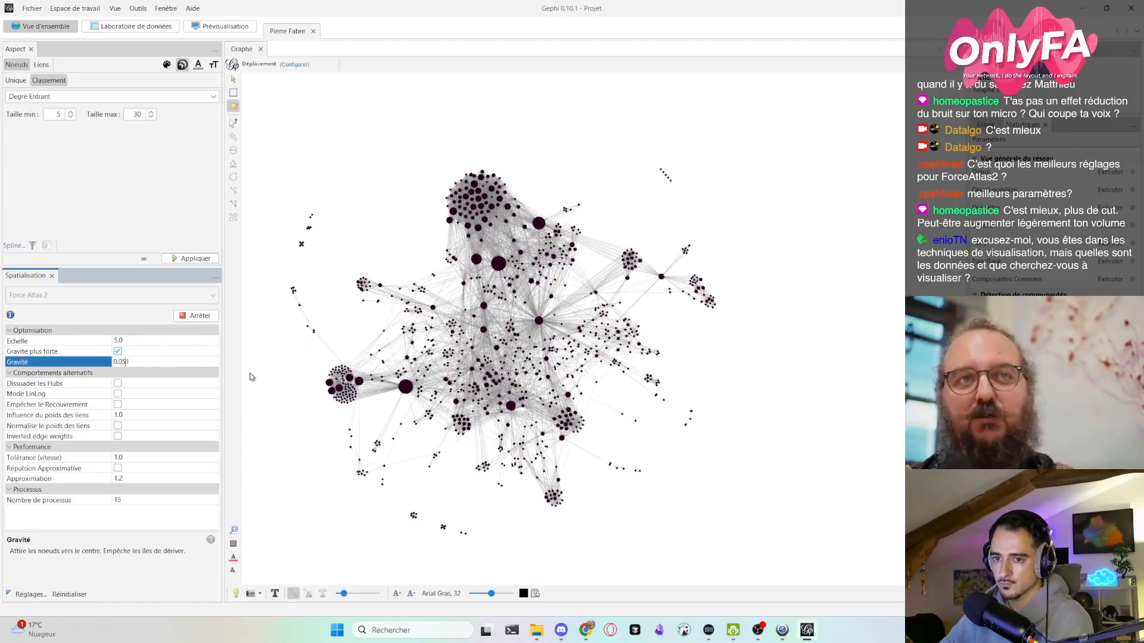
key(BackSpace)
text(0)
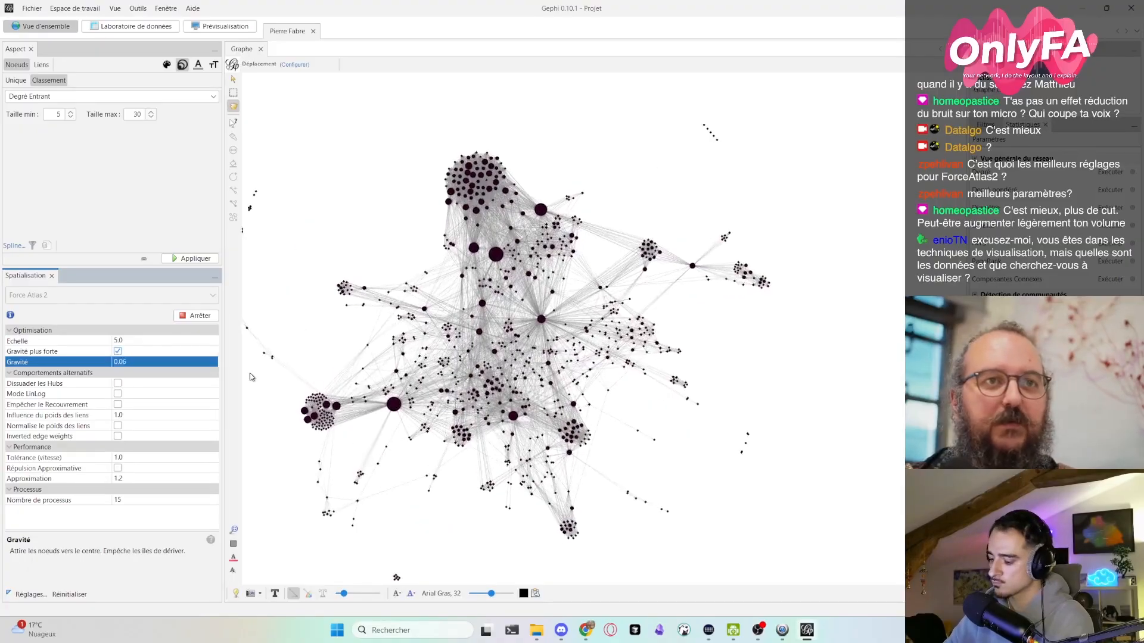
text(6)
key(Return)
scroll(393, 375, down, 3)
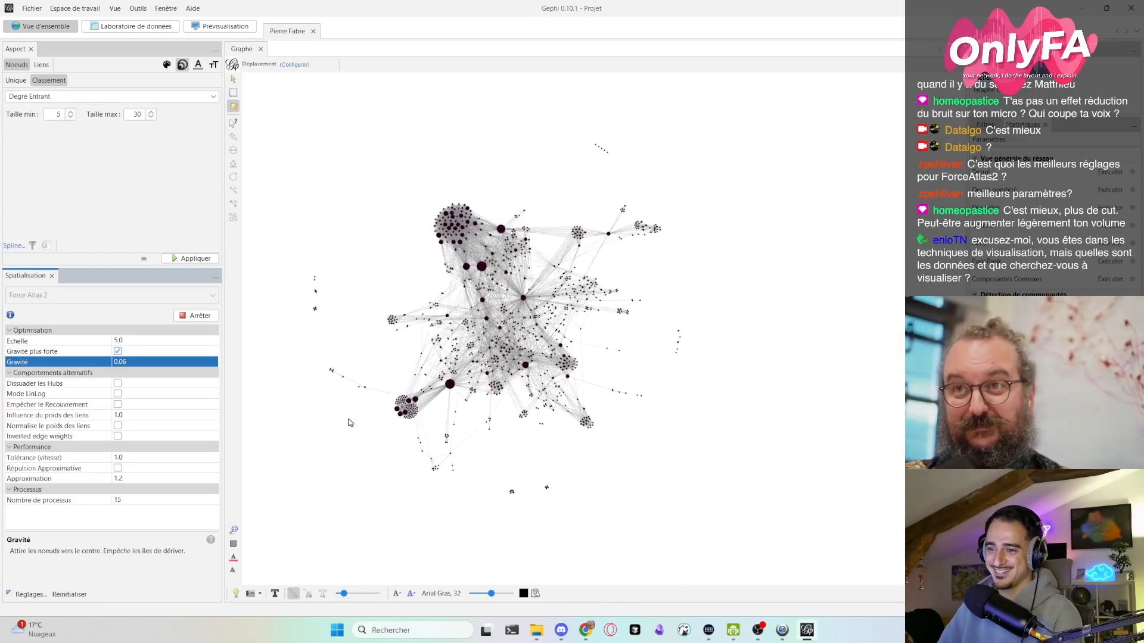
- Examine the main clusters and the detached groups at the edge of the graph, up close and as a whole
scroll(364, 349, up, 2)
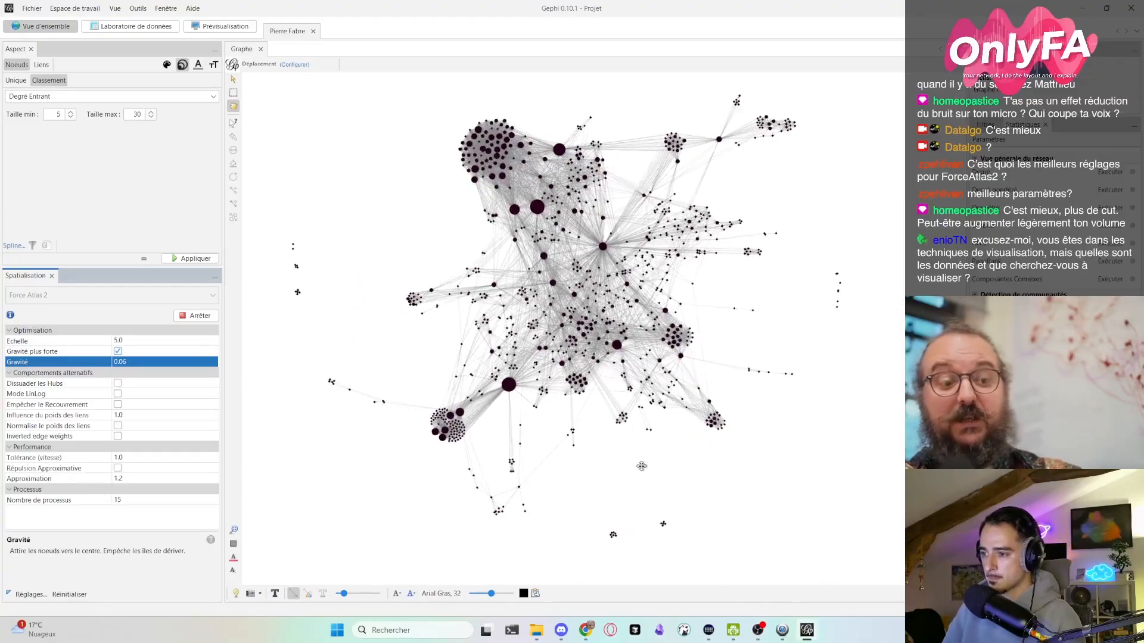
scroll(652, 542, up, 6)
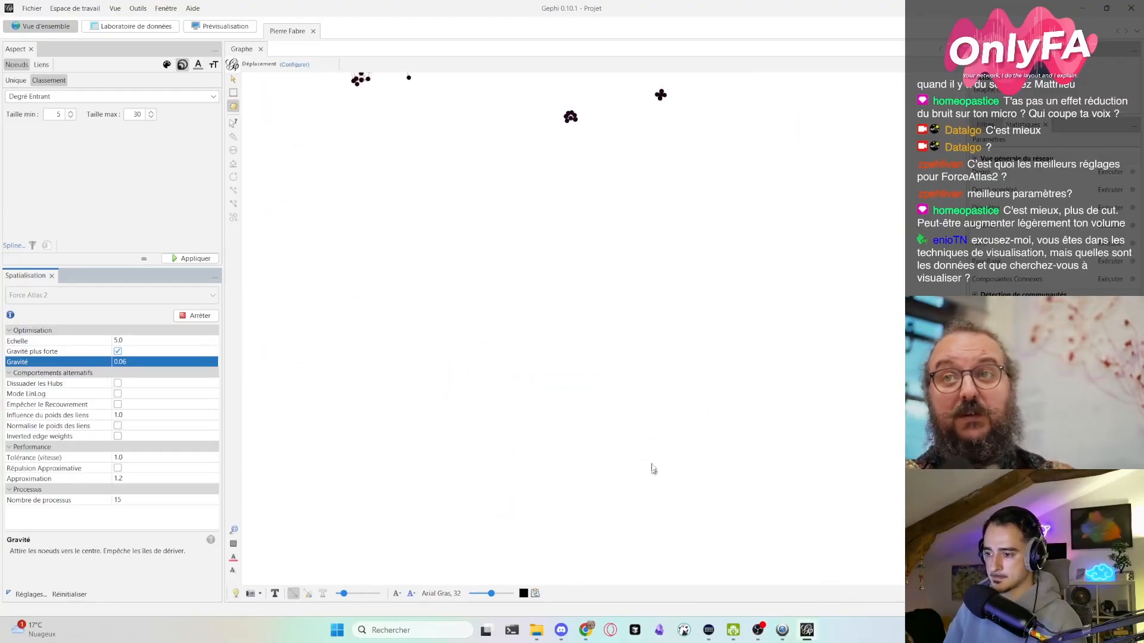
scroll(647, 380, down, 8)
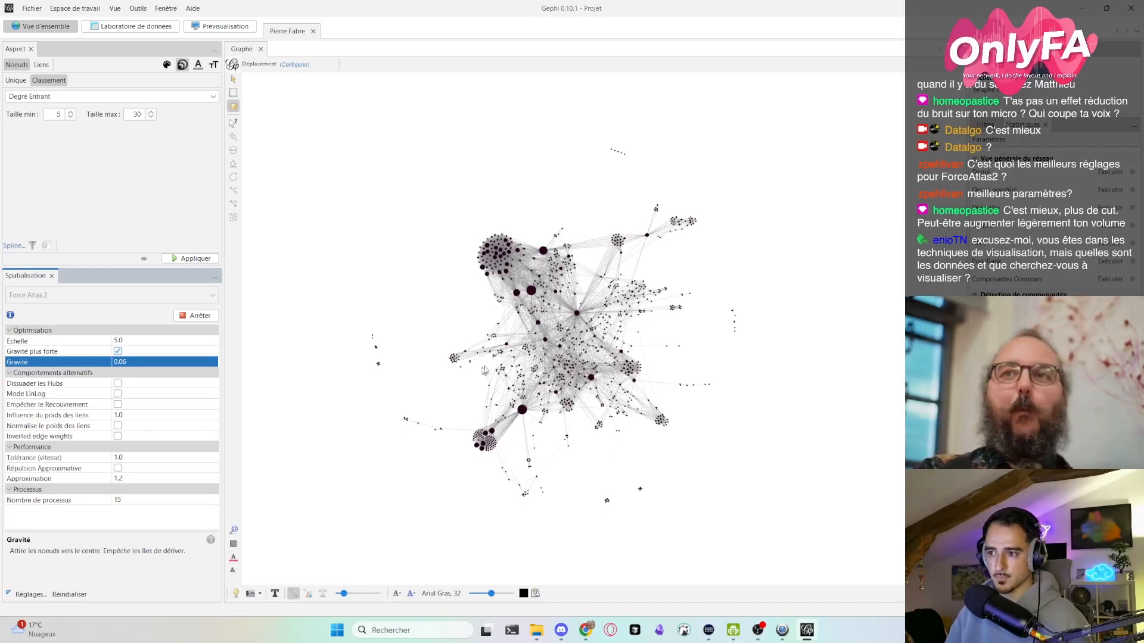
drag(503, 396, 475, 395)
scroll(525, 356, up, 3)
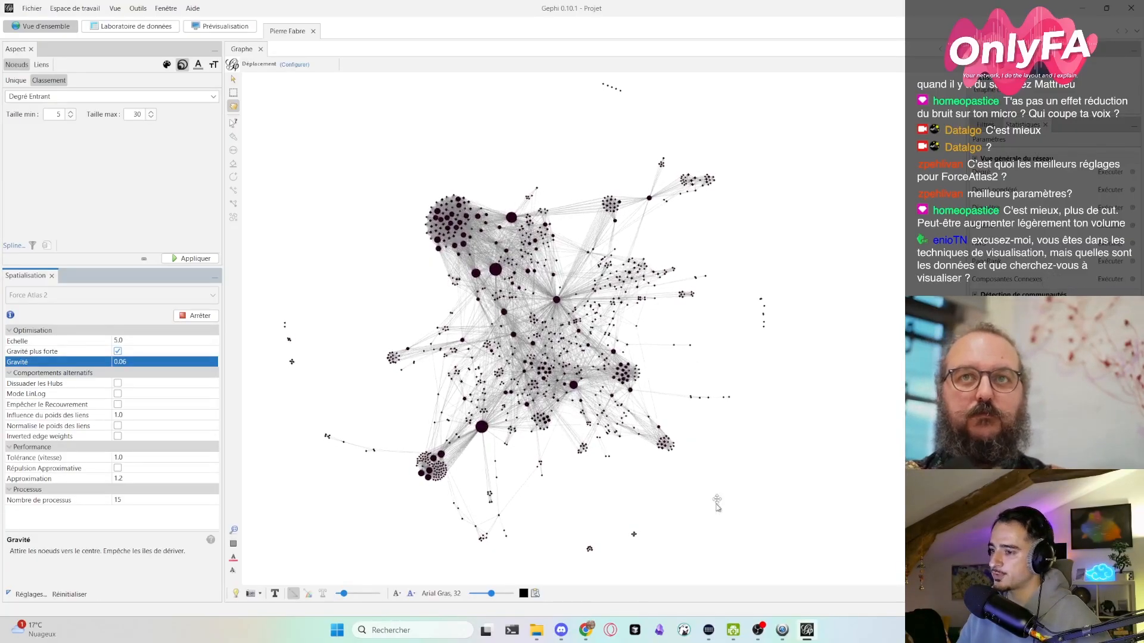
scroll(639, 493, up, 5)
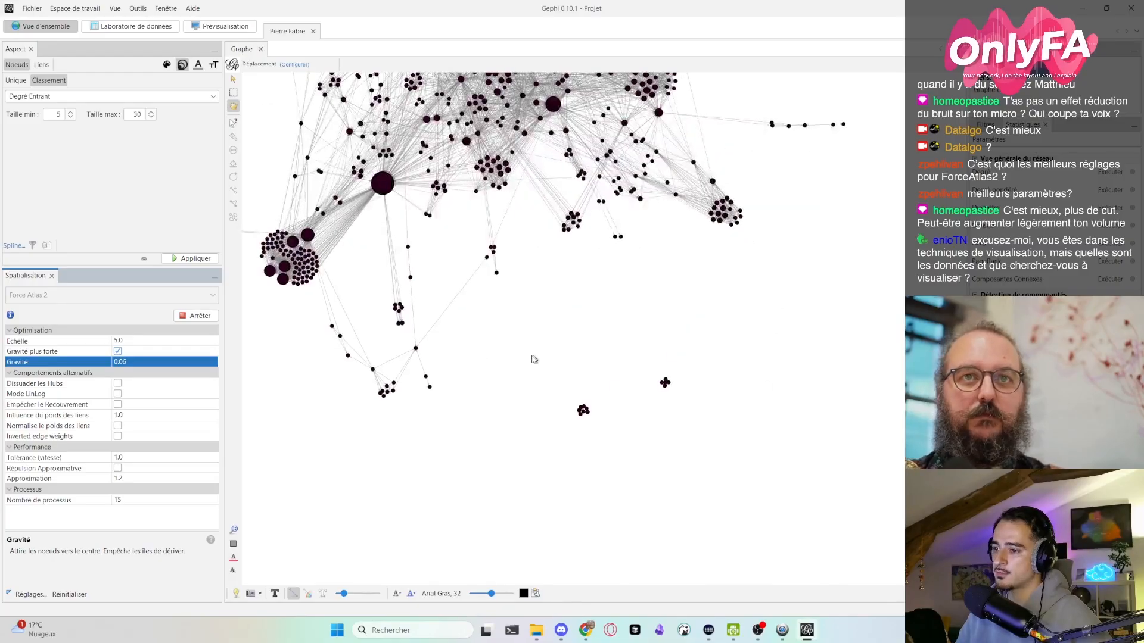
scroll(695, 327, down, 5)
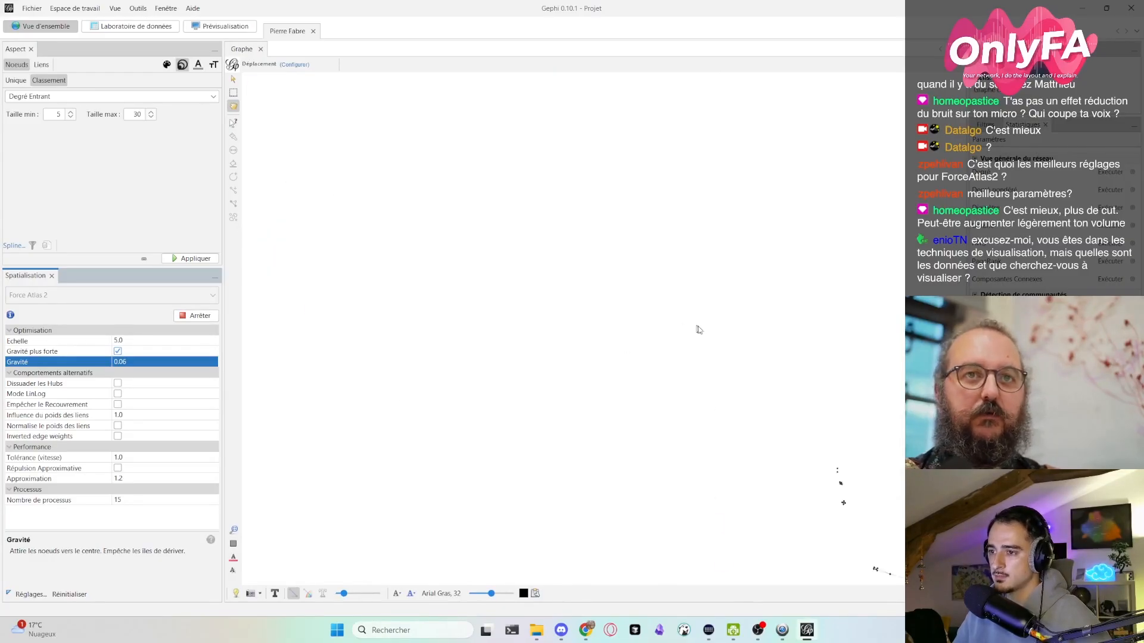
drag(771, 351, 696, 340)
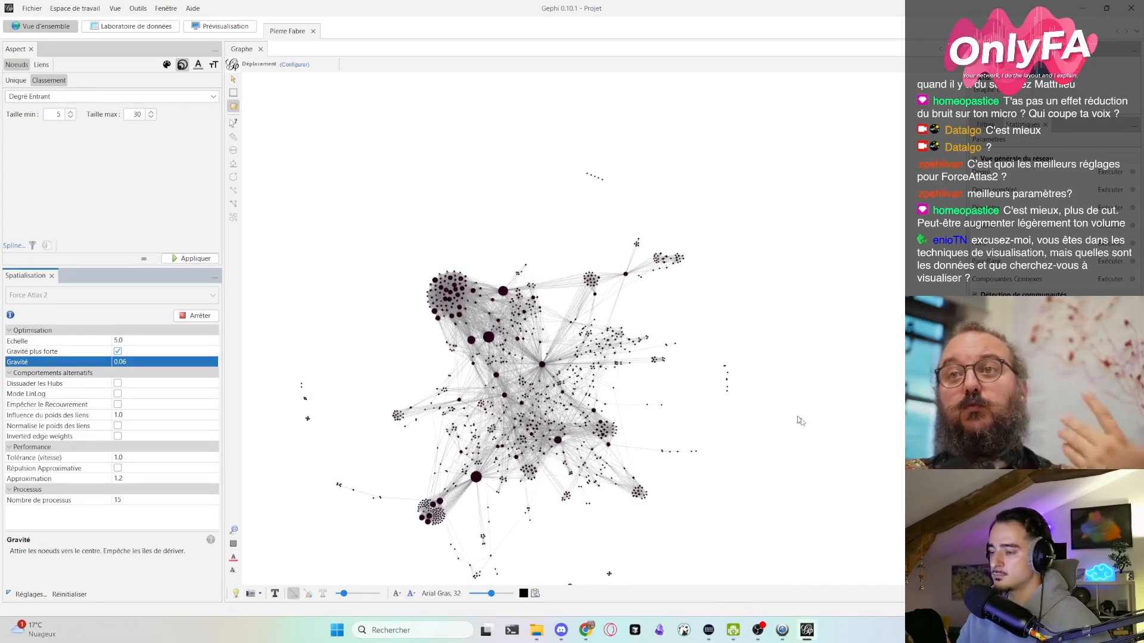
drag(803, 459, 813, 419)
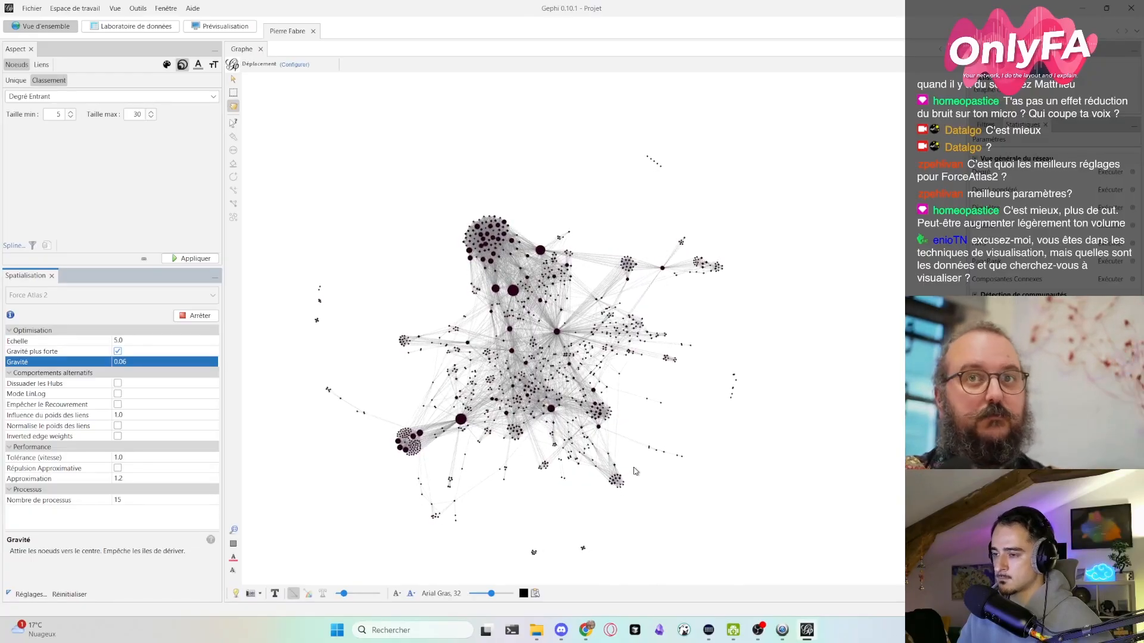
- Move the two detached groups below the graph out to the small groups at its left and upper-right edges
scroll(436, 422, up, 3)
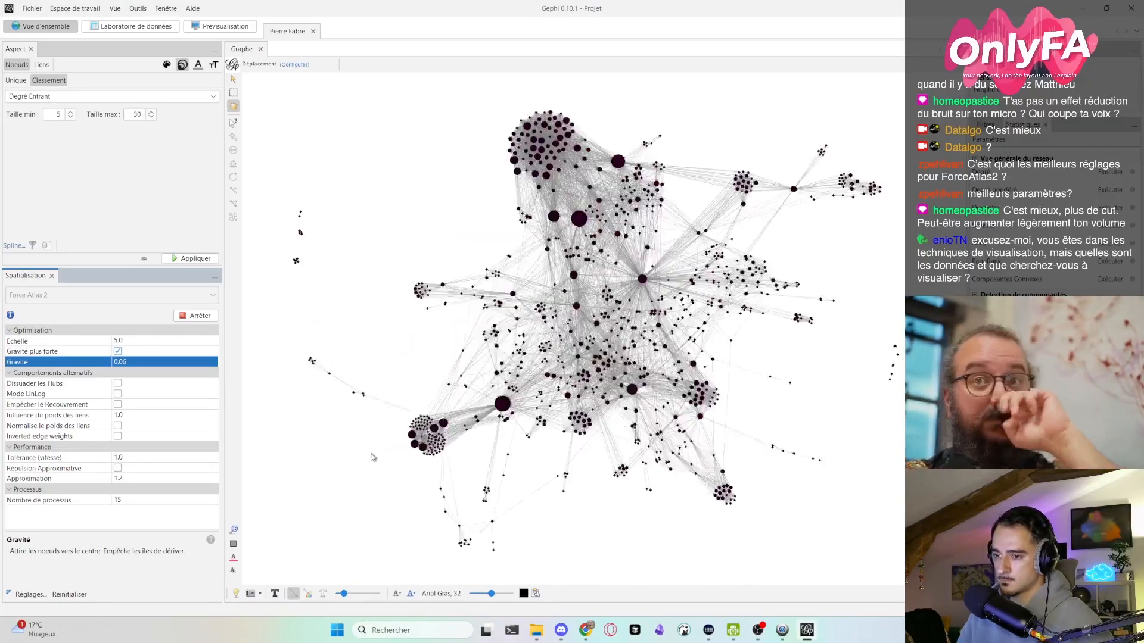
scroll(437, 421, up, 2)
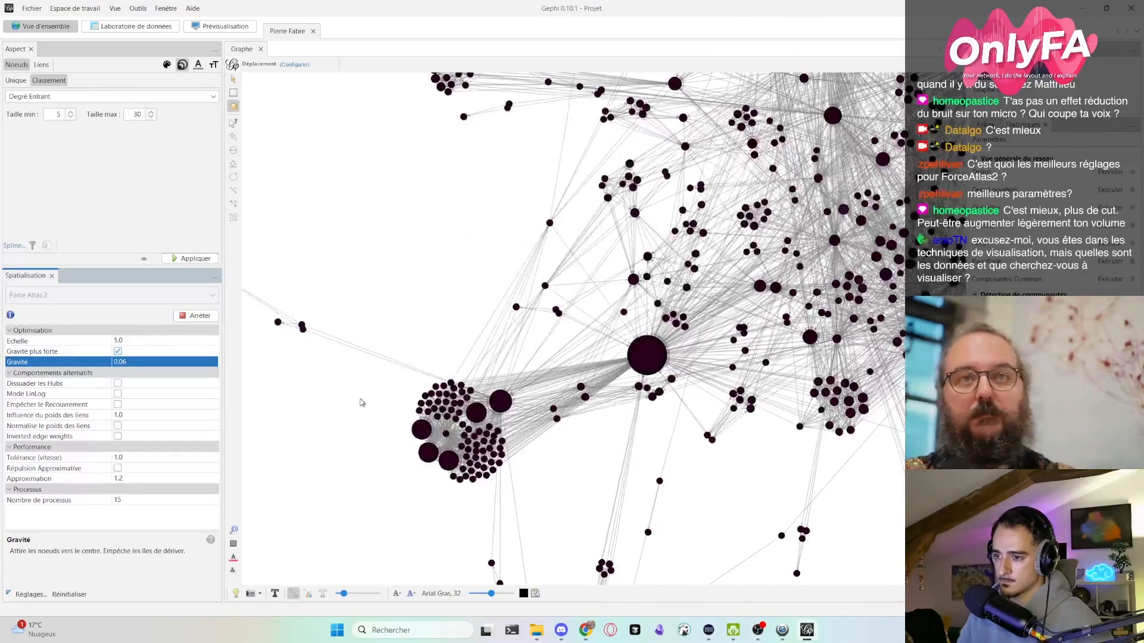
scroll(359, 401, down, 4)
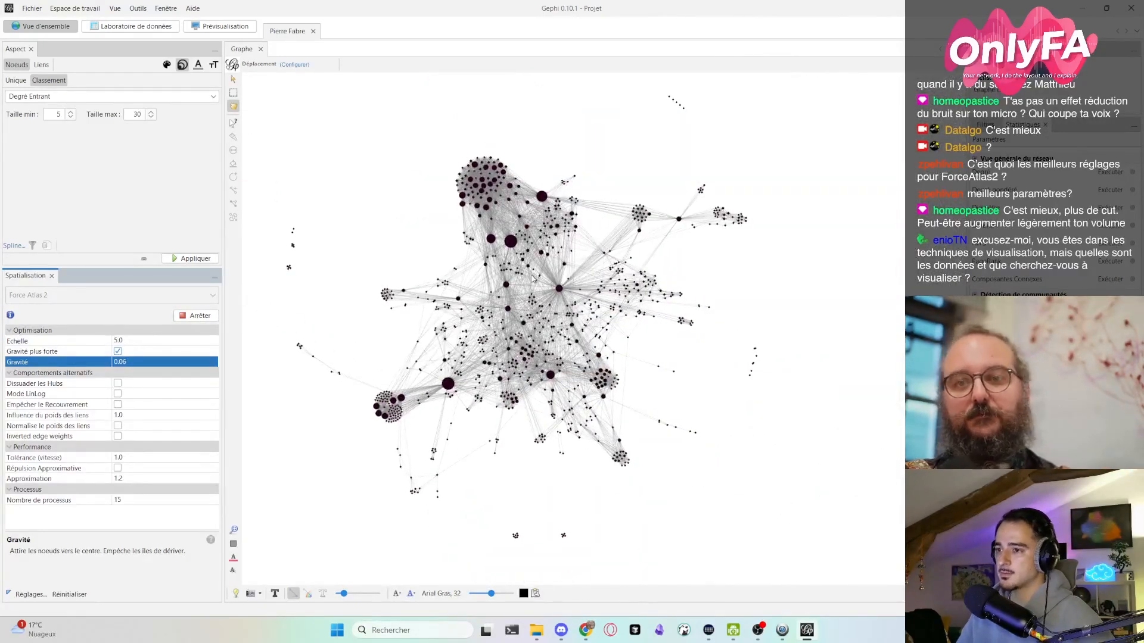
scroll(532, 282, down, 1)
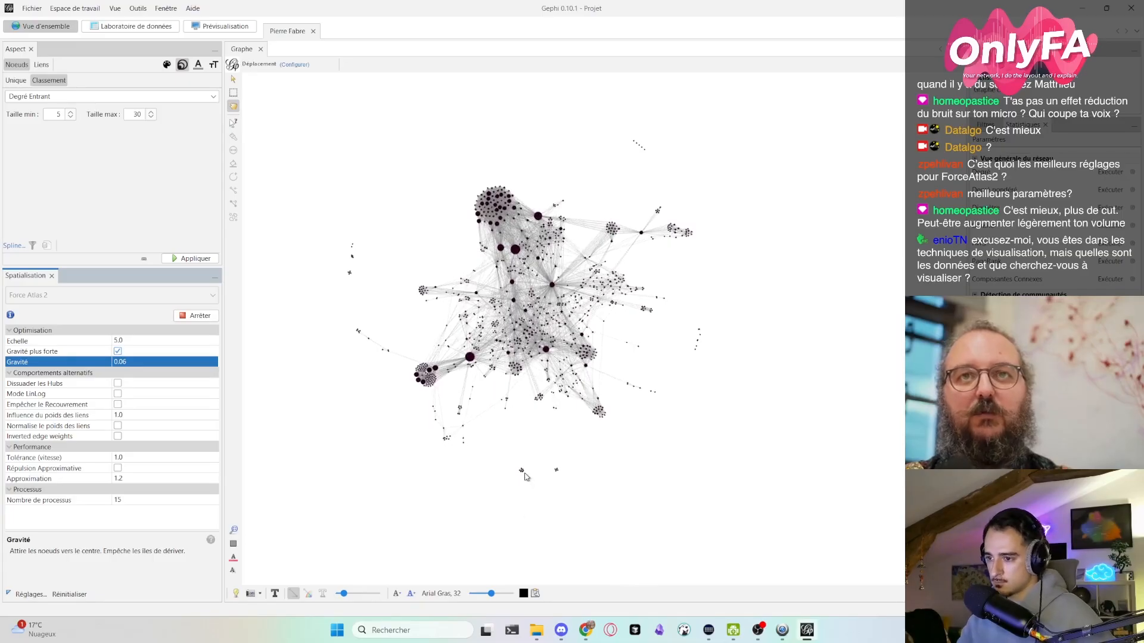
drag(519, 471, 355, 249)
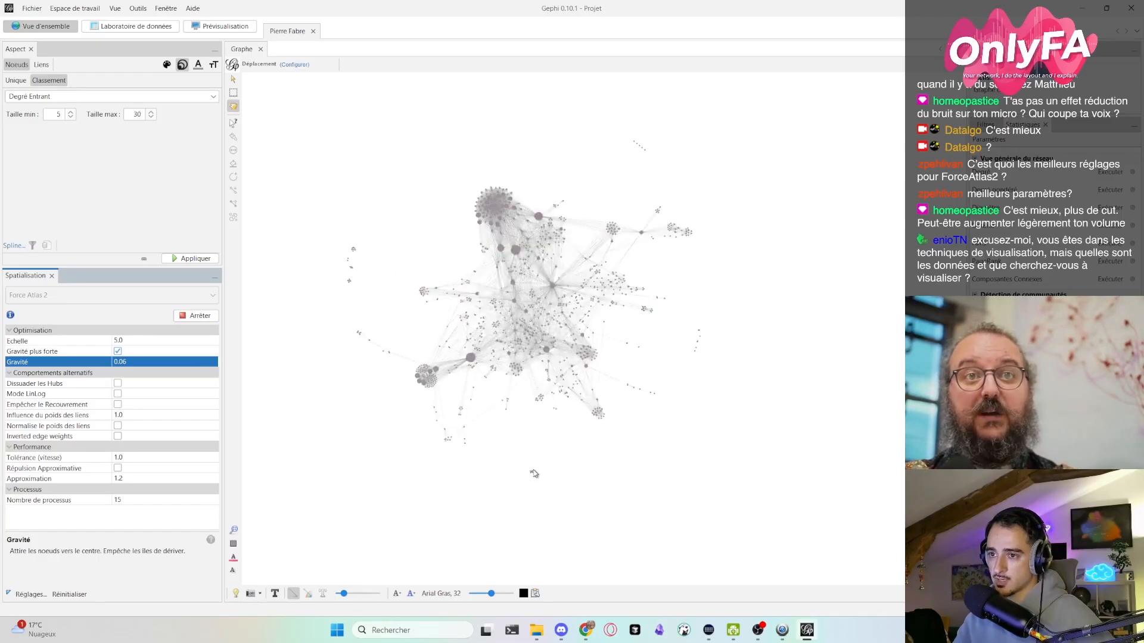
drag(531, 473, 532, 475)
drag(646, 186, 635, 142)
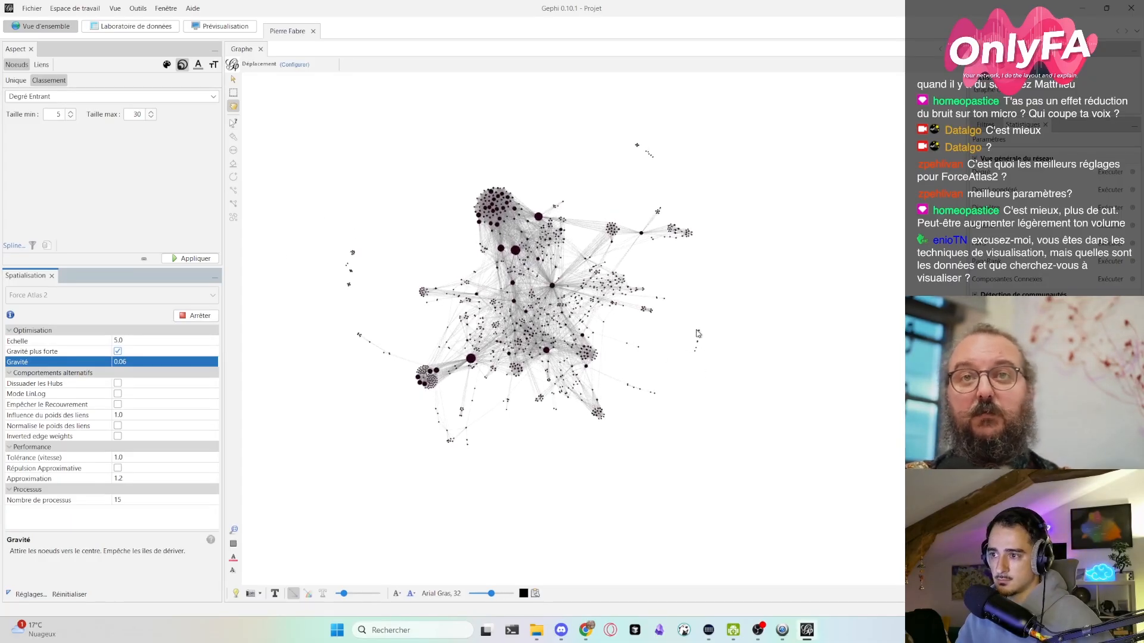
- Move the detached nodes at the graph's right edge across to the outlying groups on its left side
drag(700, 332, 700, 333)
drag(315, 282, 323, 263)
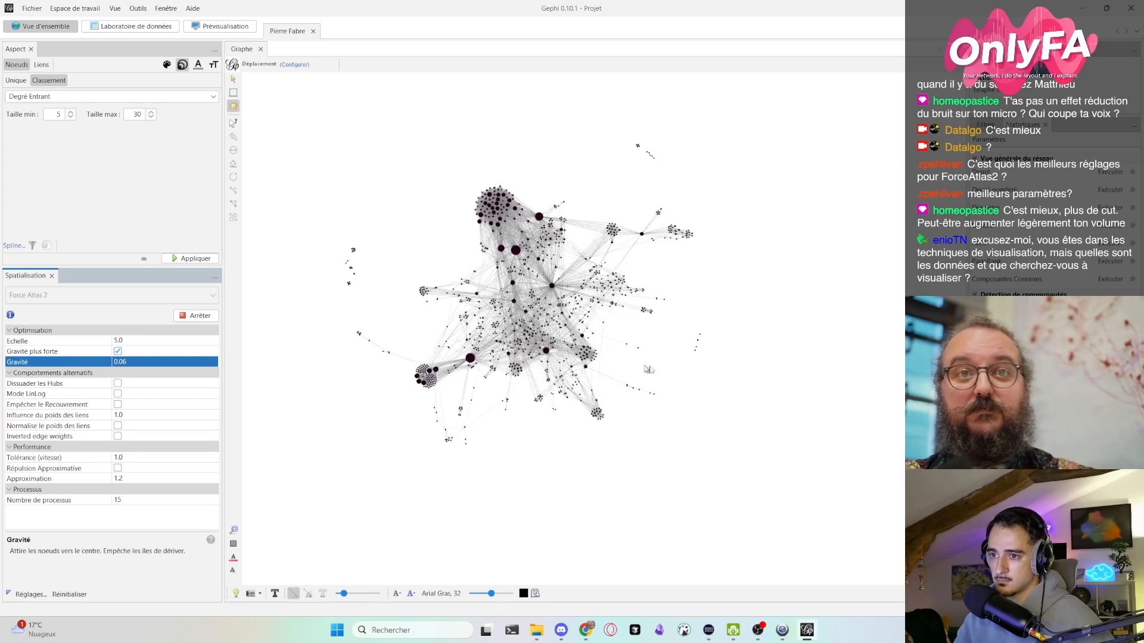
drag(697, 340, 327, 262)
drag(699, 351, 699, 351)
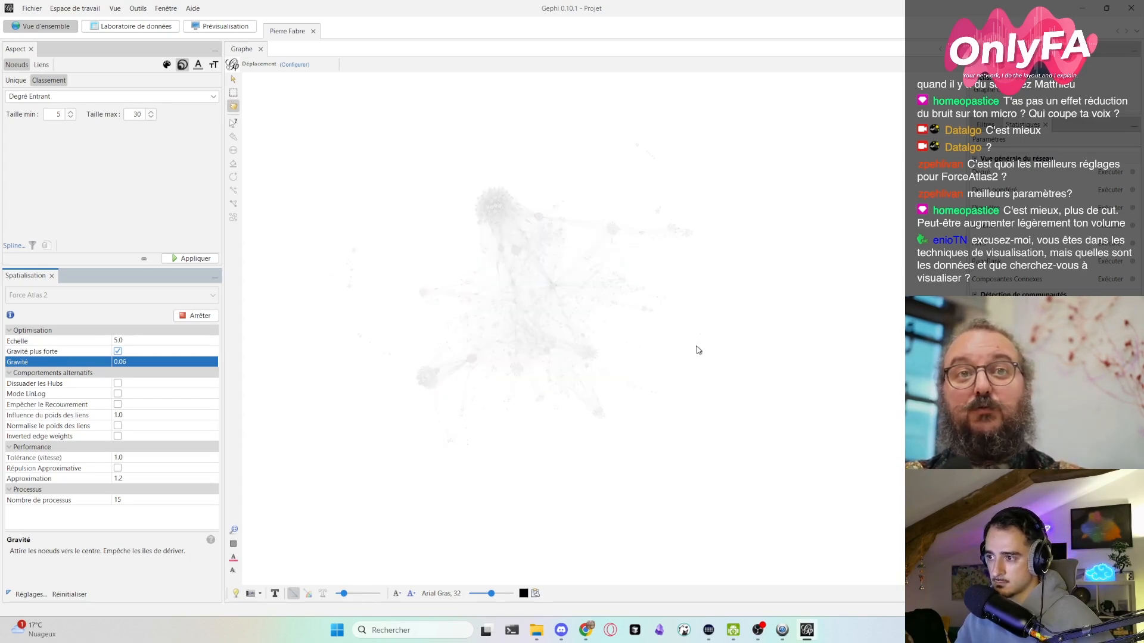
drag(306, 272, 306, 272)
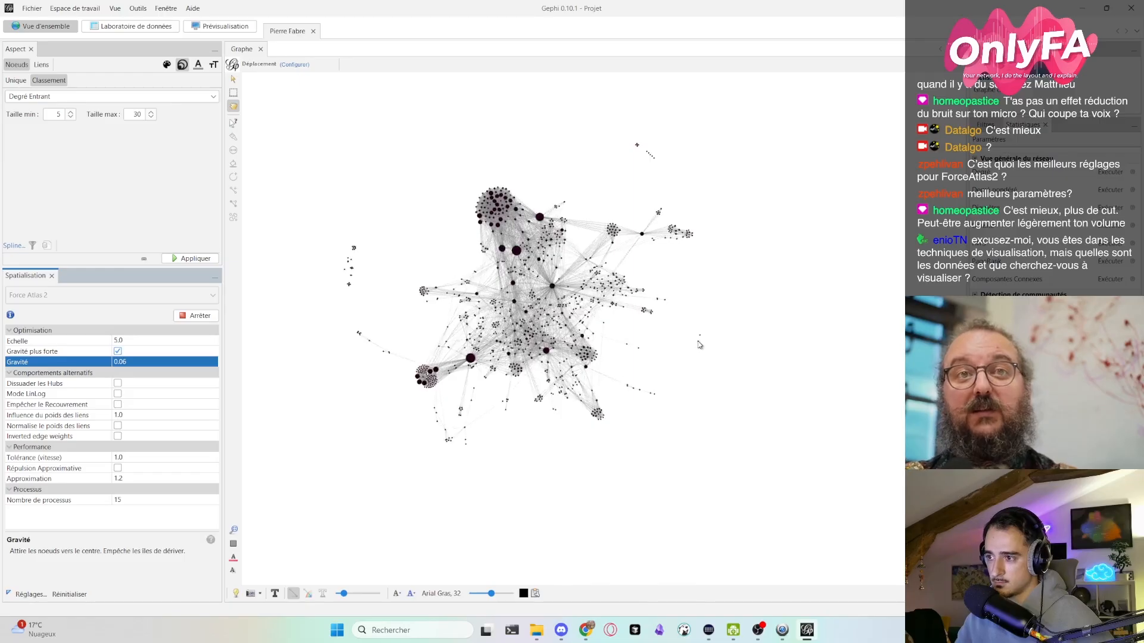
drag(699, 343, 330, 259)
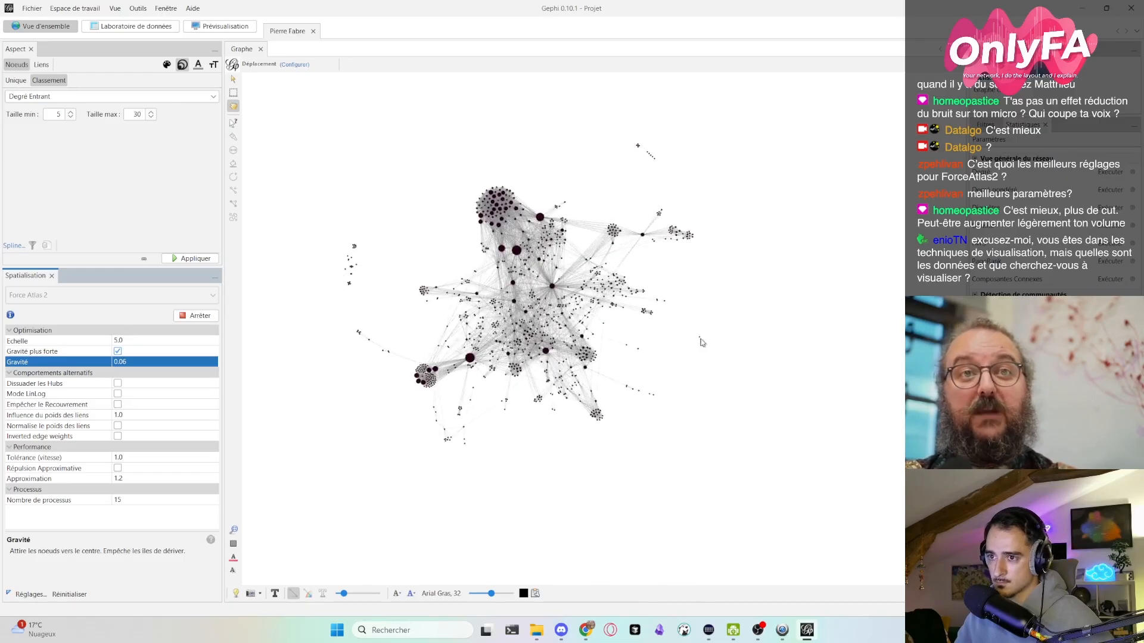
drag(700, 338, 293, 253)
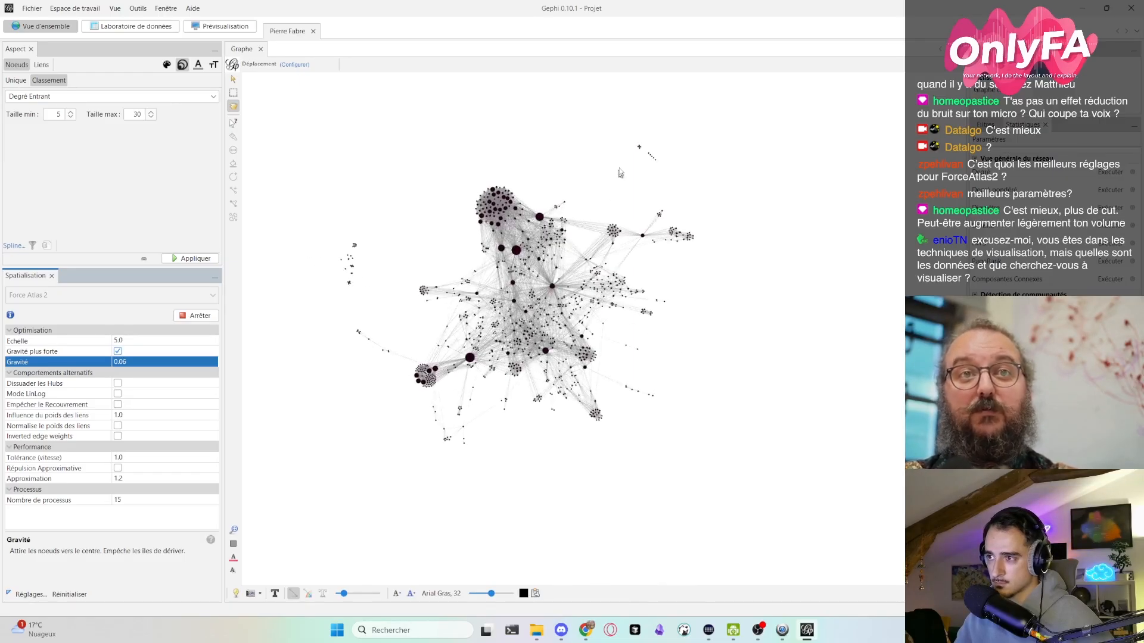
- Move the detached groups at the graph's upper-right edge to the outlying groups on its left and inspect them up close
drag(639, 147, 301, 283)
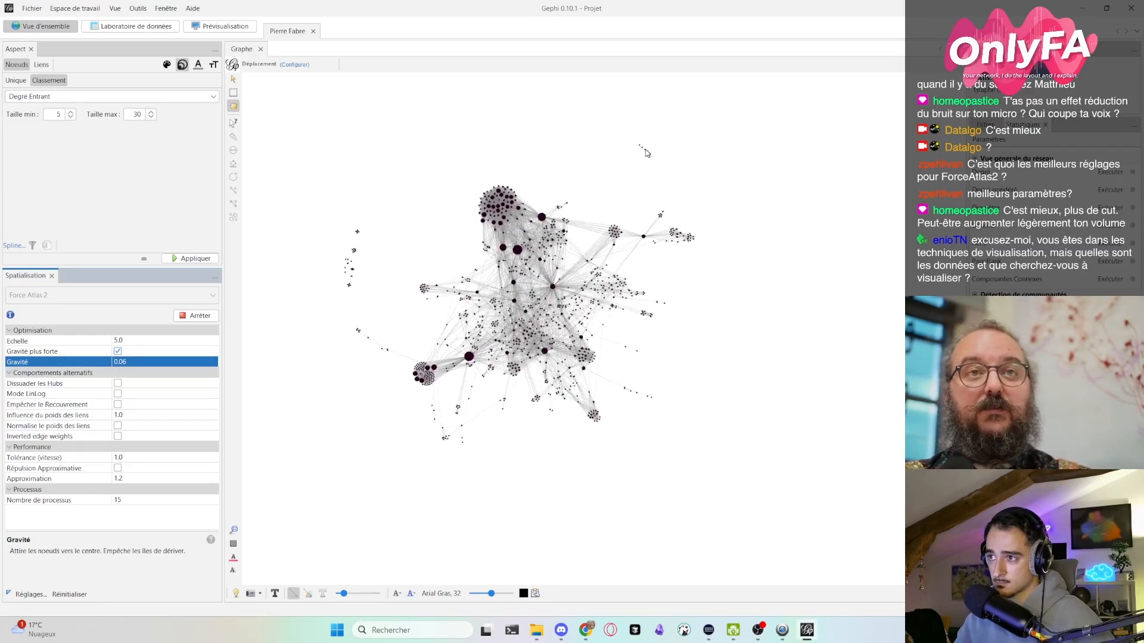
drag(642, 149, 307, 264)
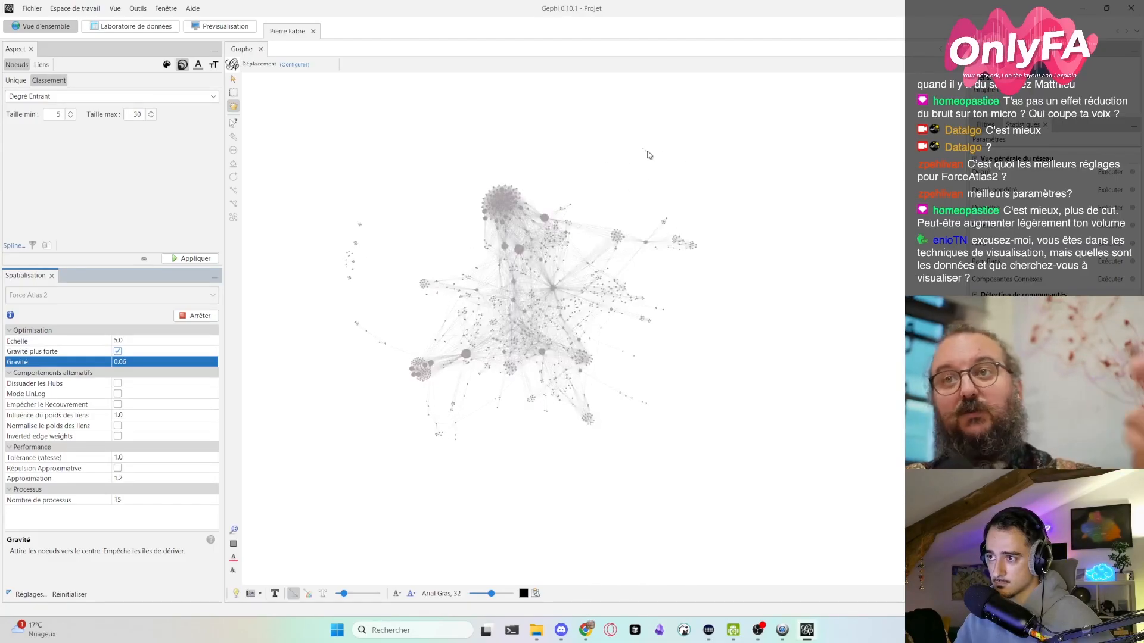
drag(649, 155, 467, 162)
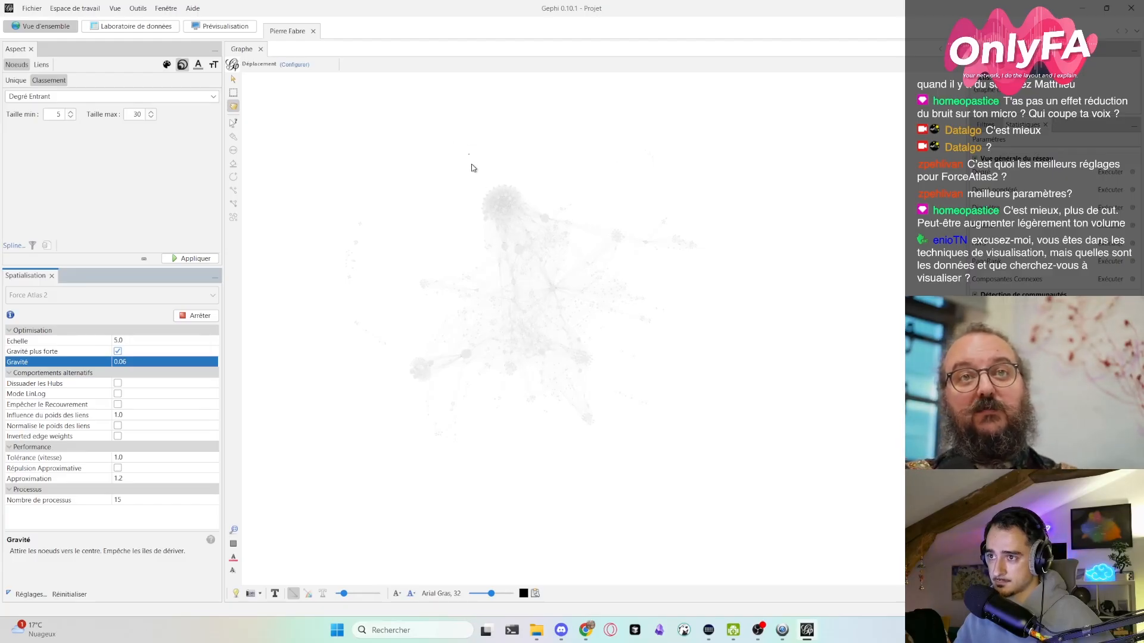
drag(473, 168, 472, 163)
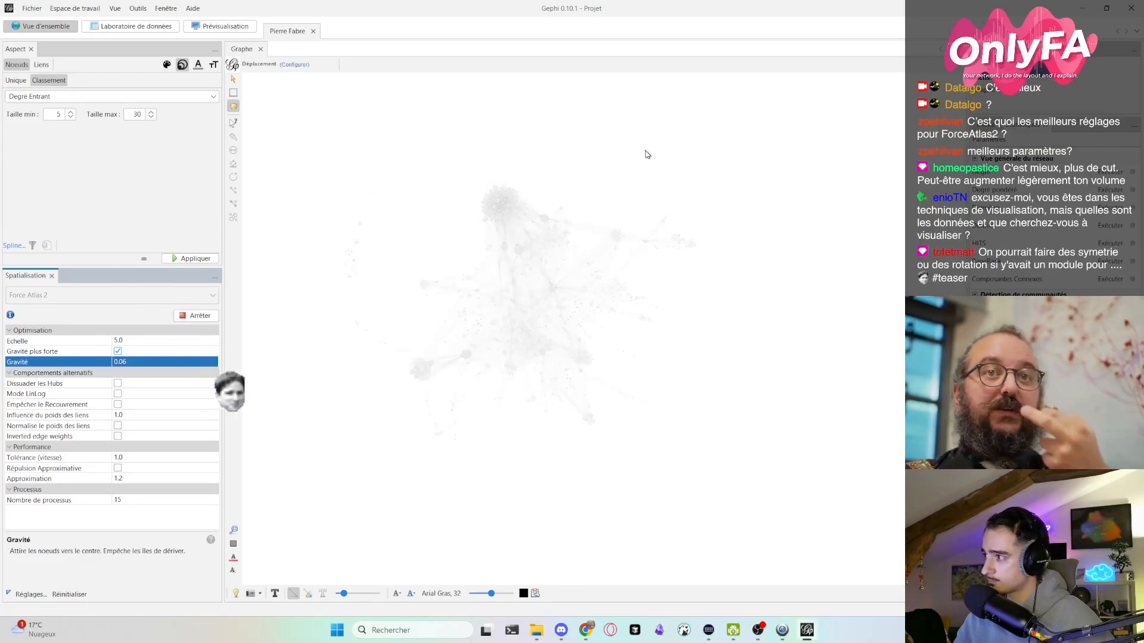
drag(646, 152, 336, 241)
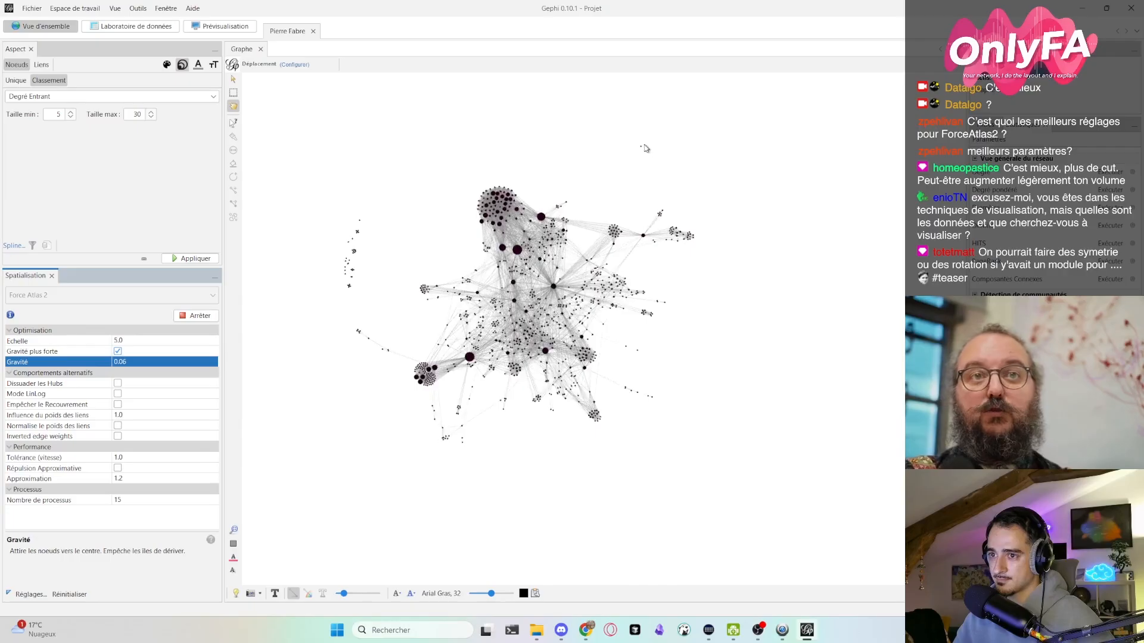
drag(640, 148, 359, 231)
scroll(493, 336, up, 3)
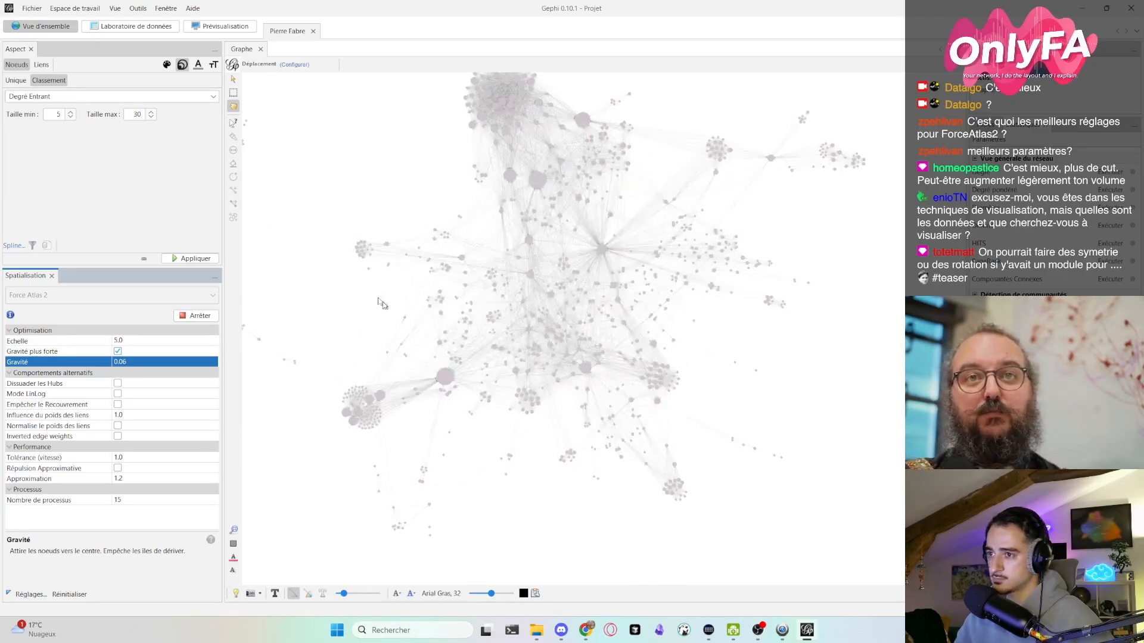
drag(493, 336, 605, 321)
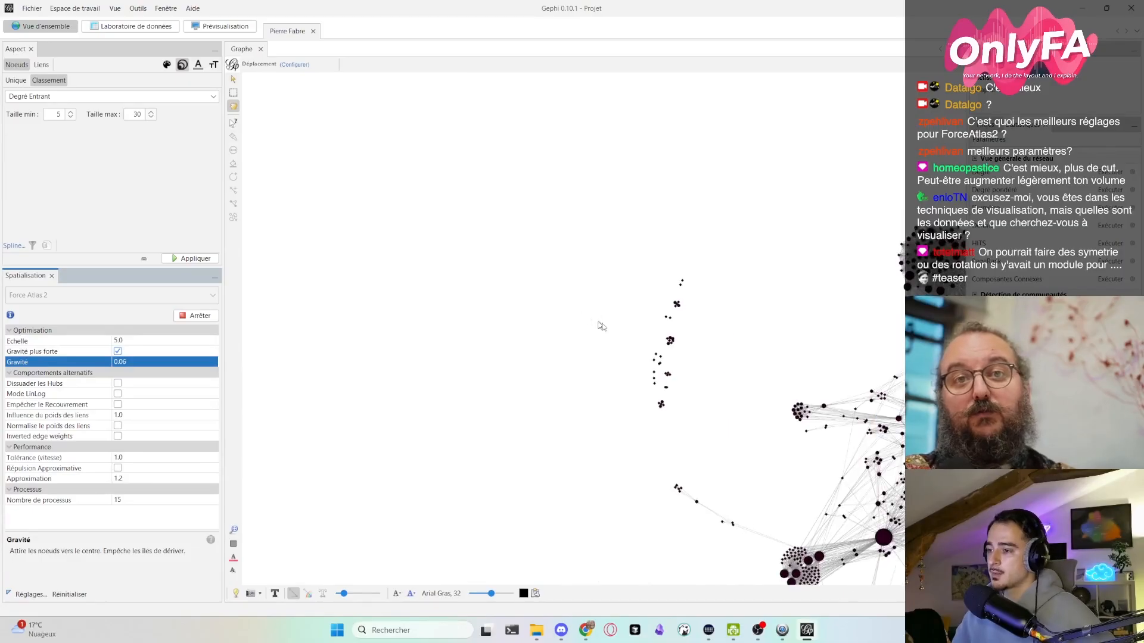
drag(722, 343, 506, 308)
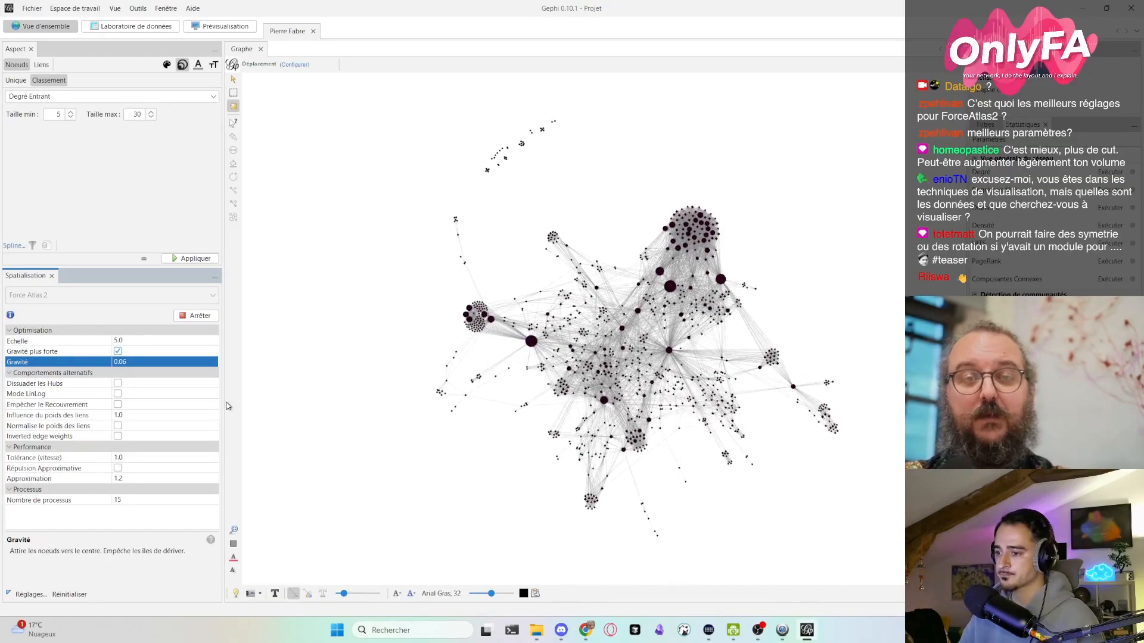
- Set the Gravité of the Force Atlas 2 layout to 0.05
click(135, 363)
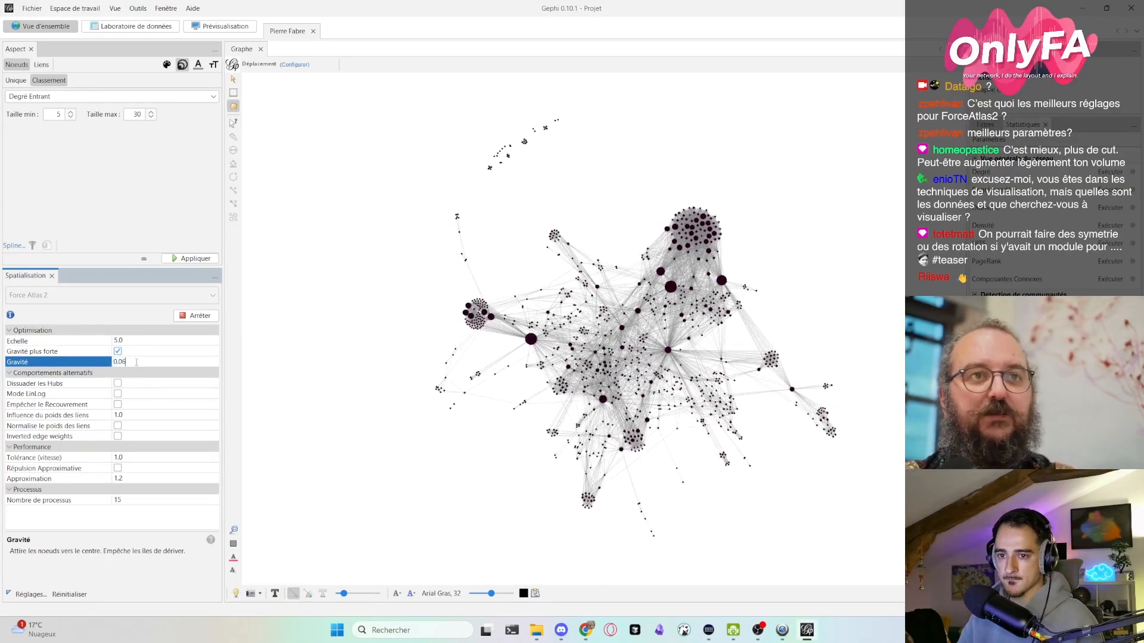
key(BackSpace)
text(5)
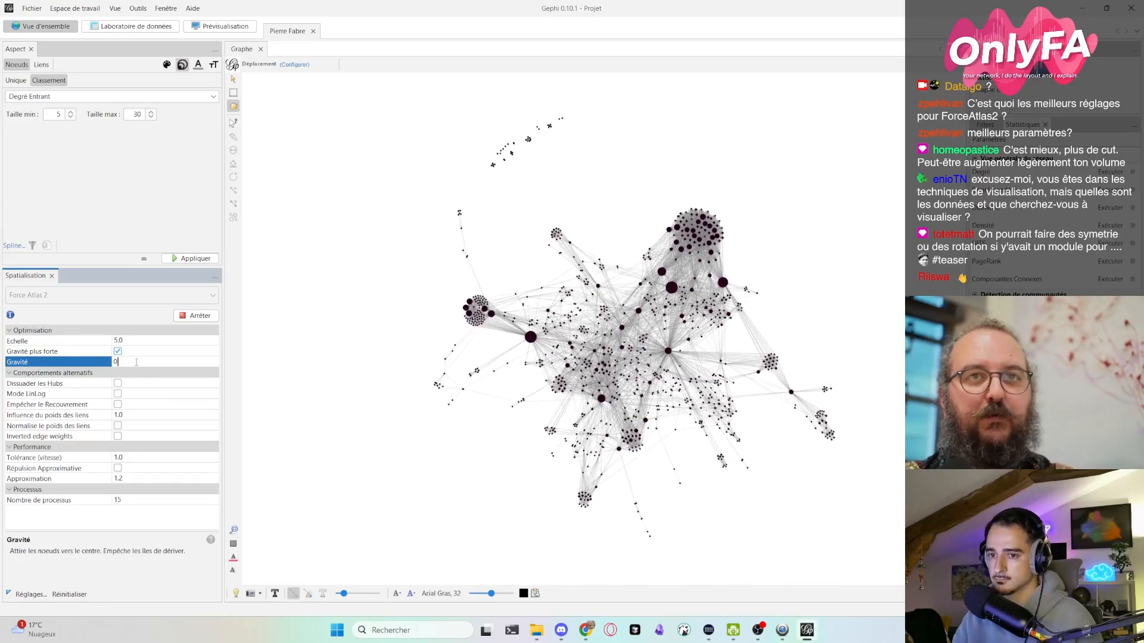
key(Return)
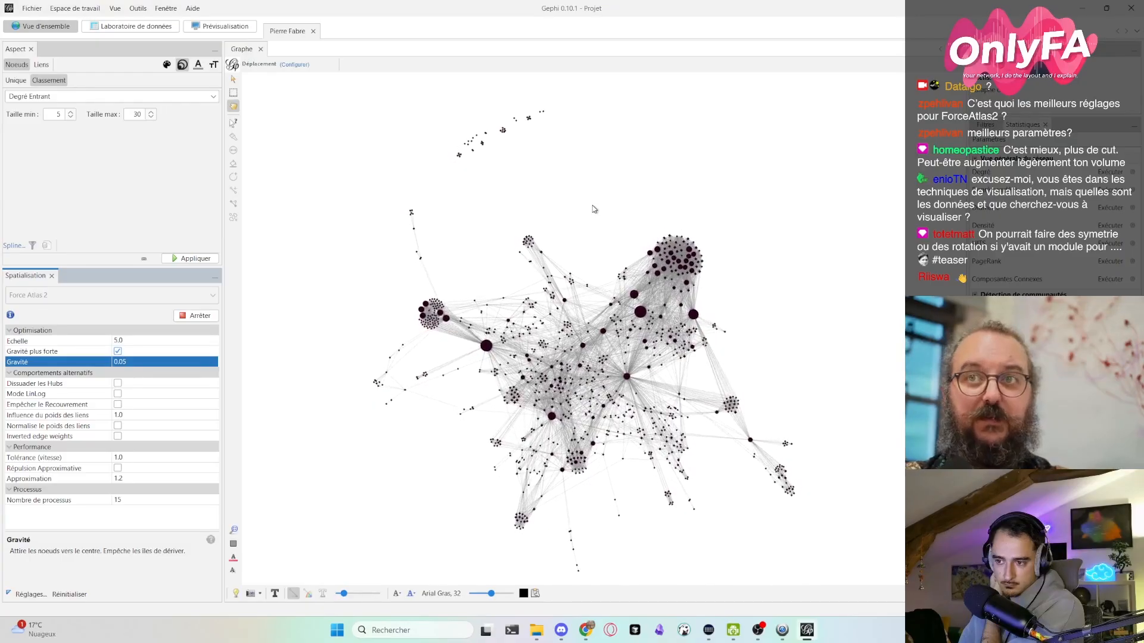
- Enable Empêcher le Recouvrement and lower the Gravité to 0.025
click(118, 405)
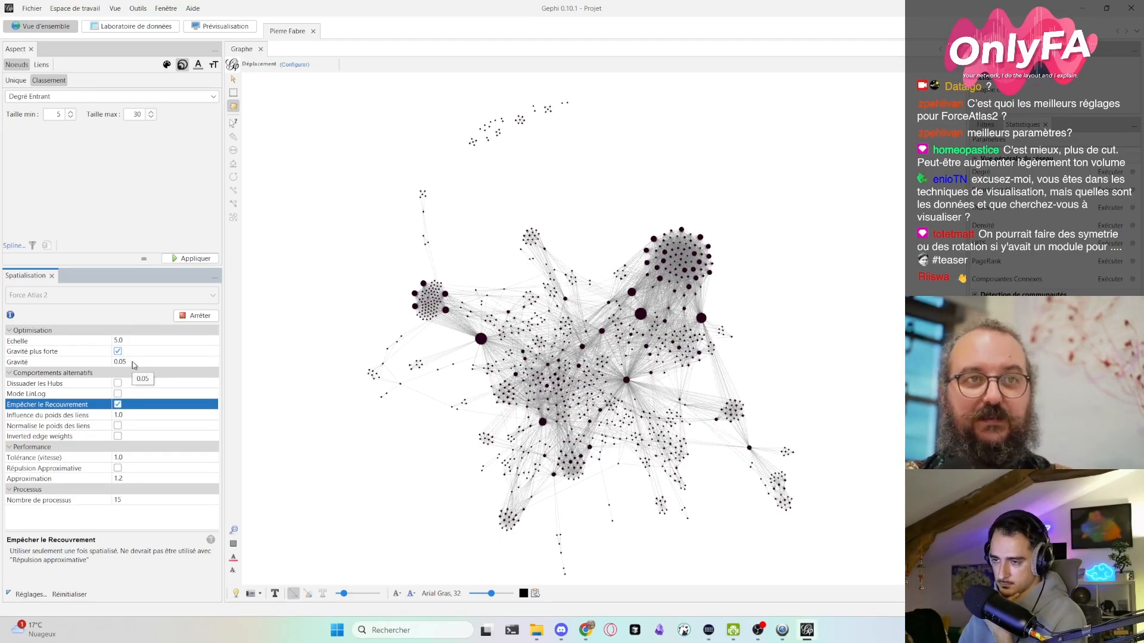
click(133, 363)
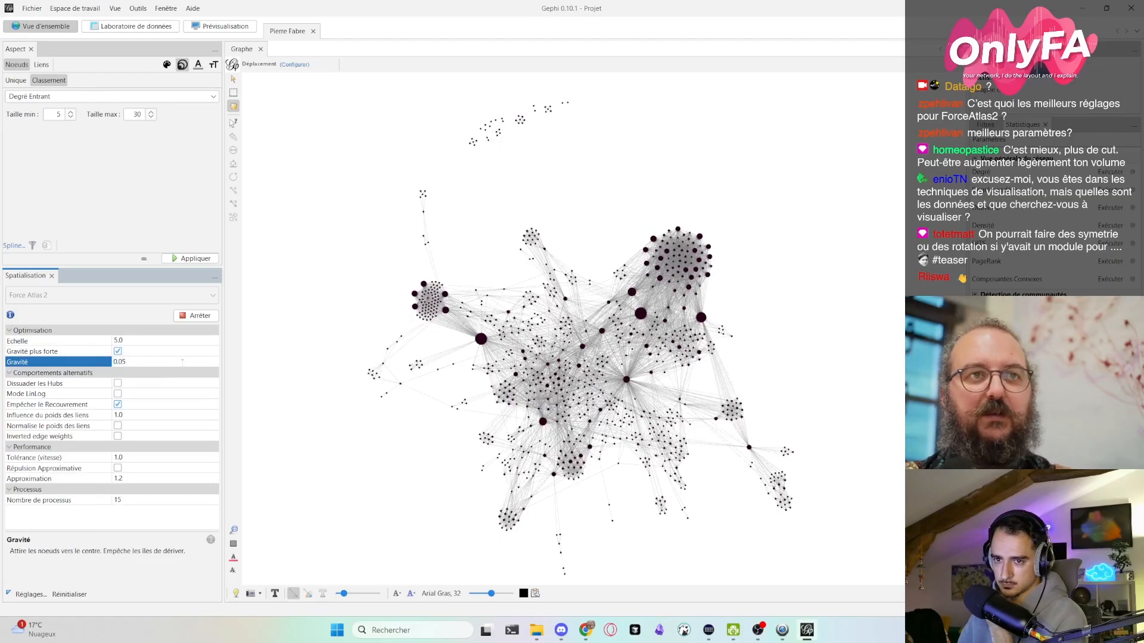
key(Return)
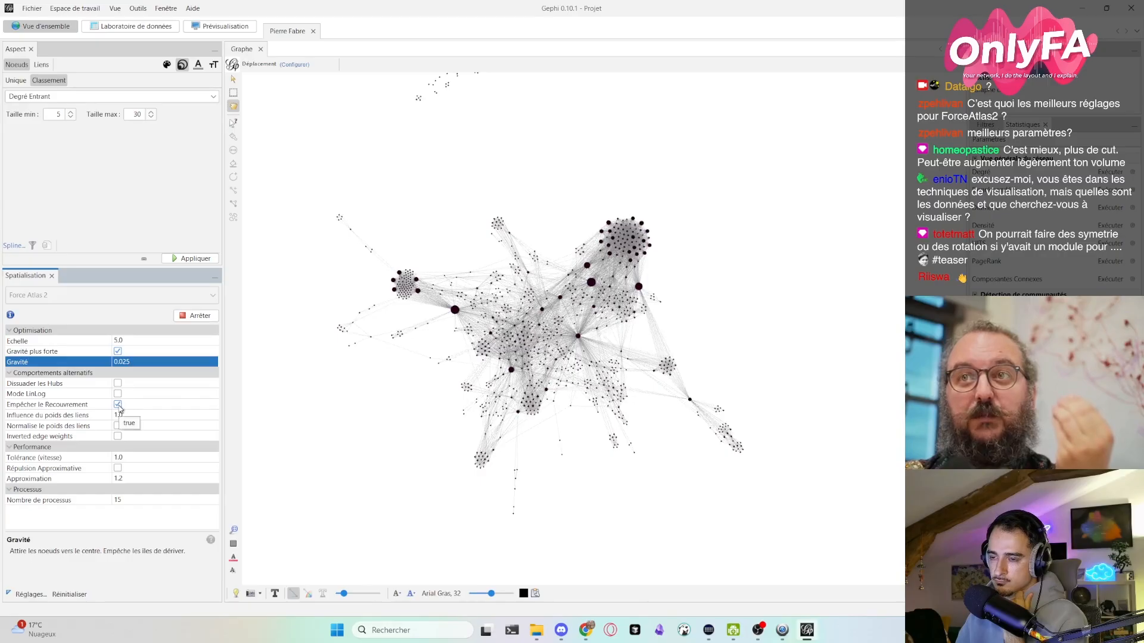
- Disable Empêcher le Recouvrement to compare how tightly the clusters pack, and enable it again
click(118, 405)
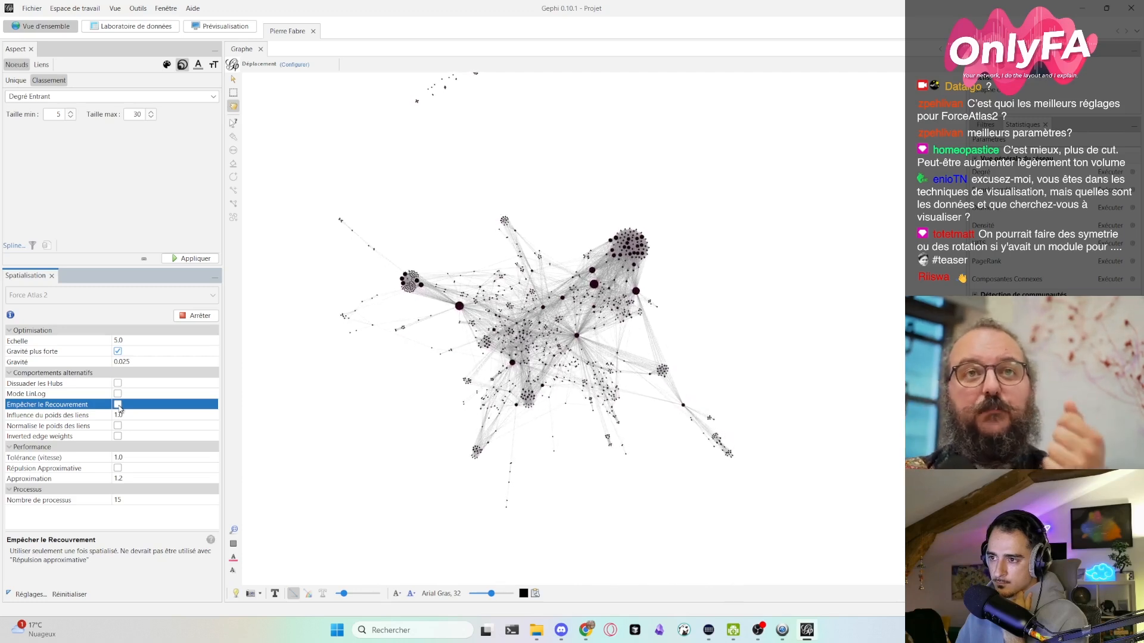
right_click(119, 407)
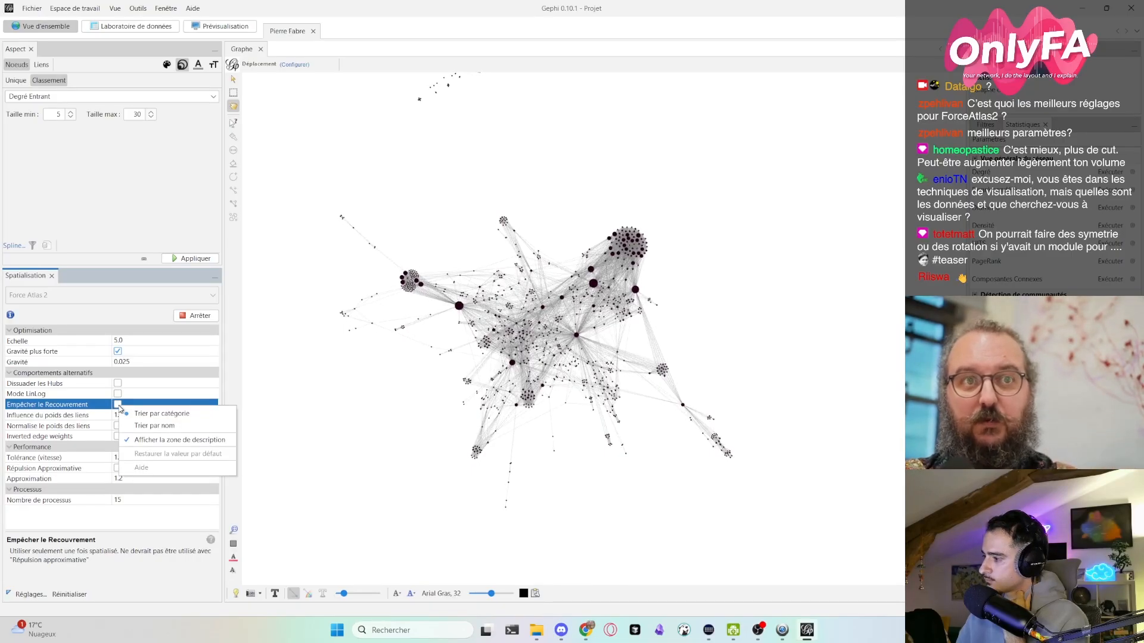
click(101, 406)
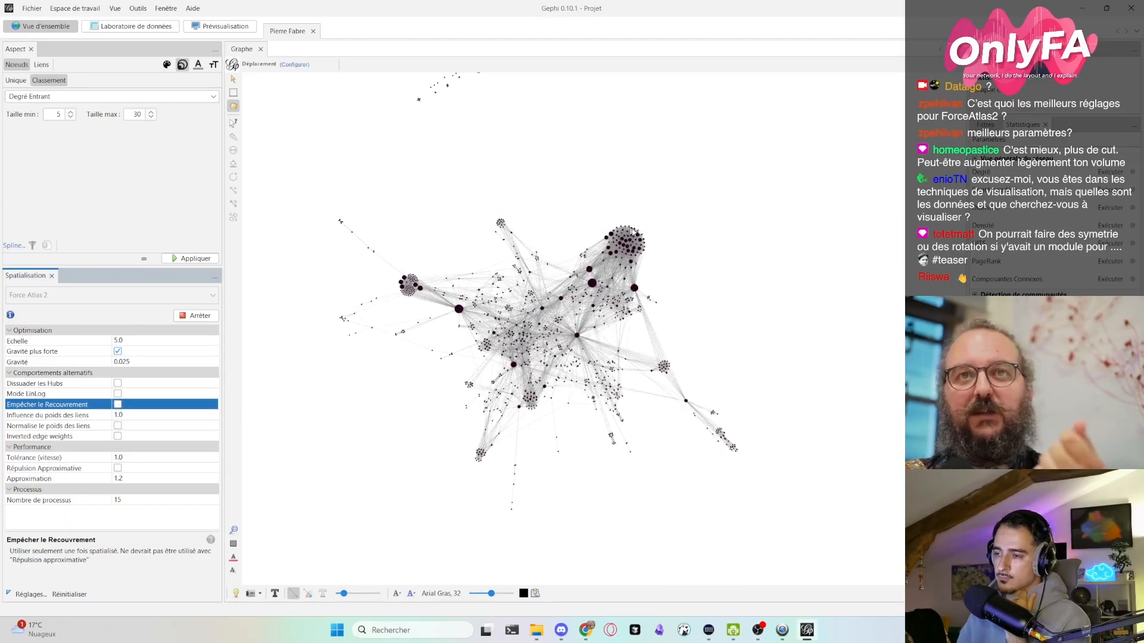
scroll(633, 233, up, 5)
scroll(572, 298, down, 6)
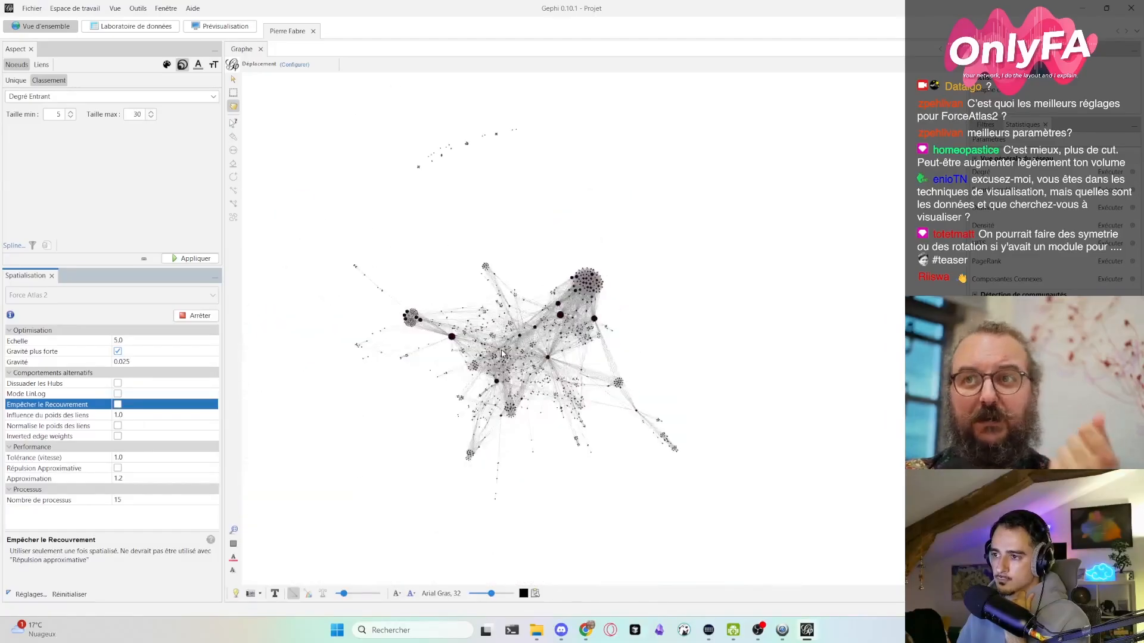
scroll(379, 406, up, 4)
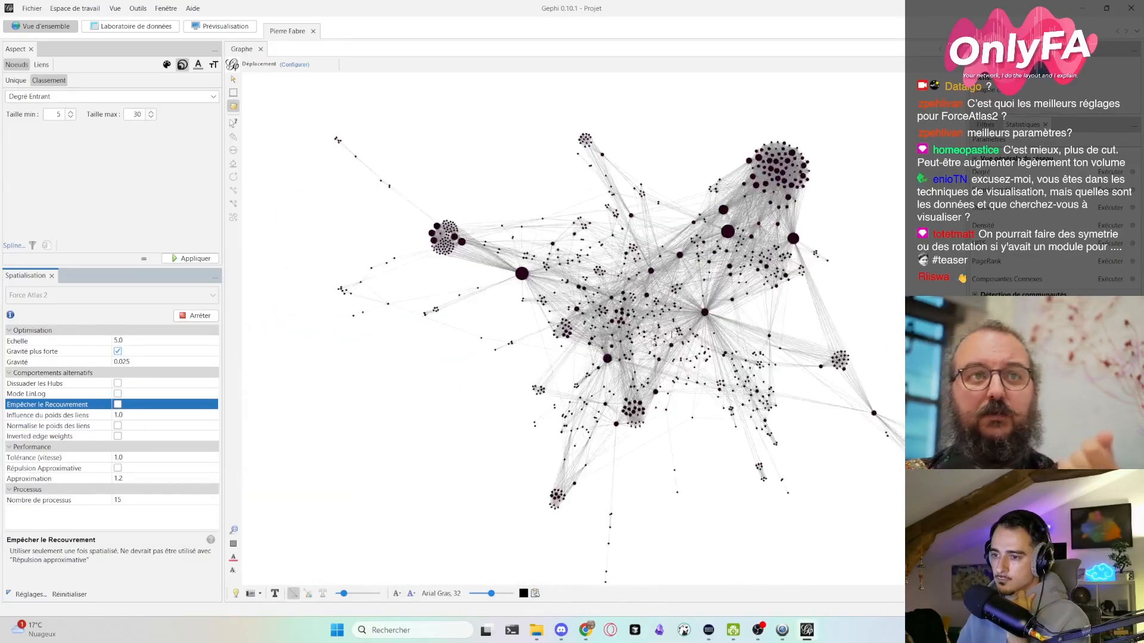
click(117, 405)
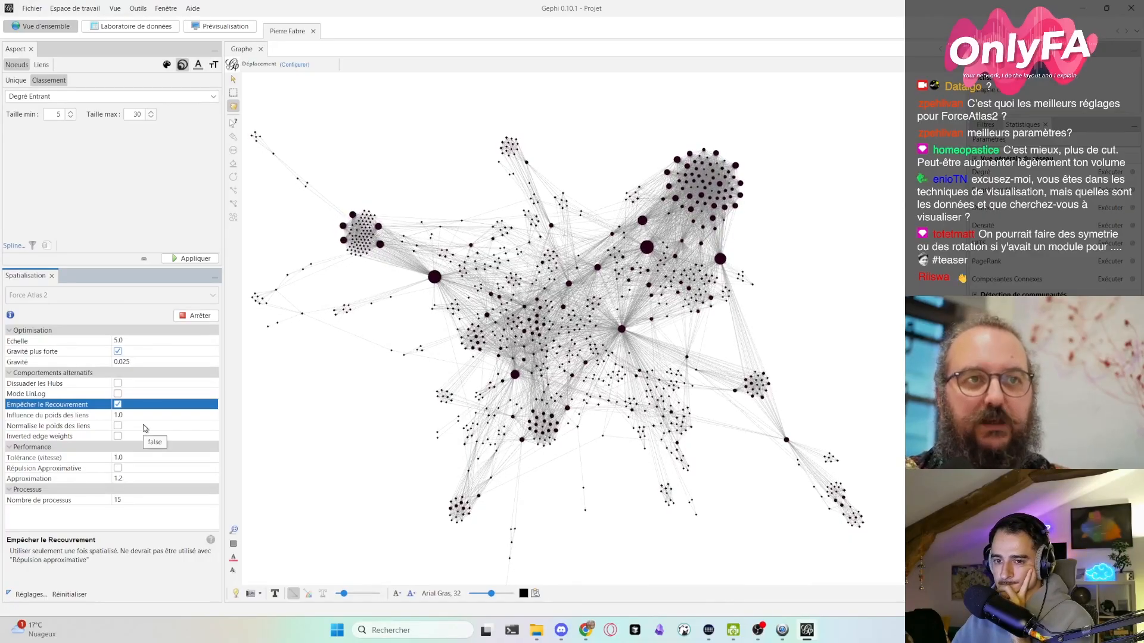
- Reduce the Tolérance (vitesse) of the layout first to 0.5 and finally to 0.25
click(119, 457)
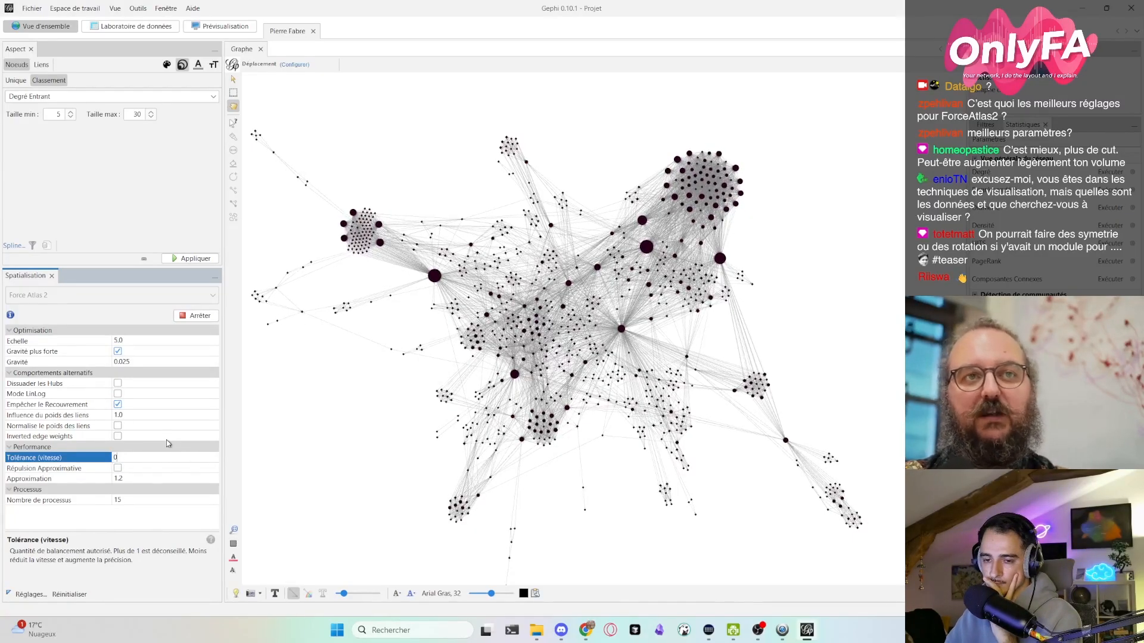
text(0.5)
key(Return)
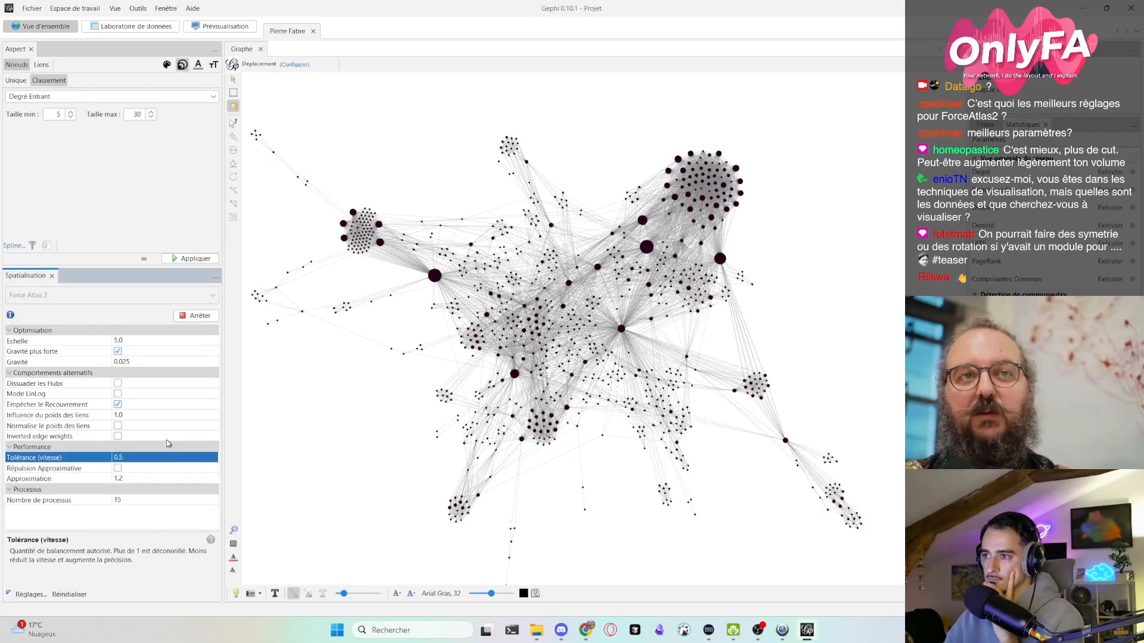
click(122, 457)
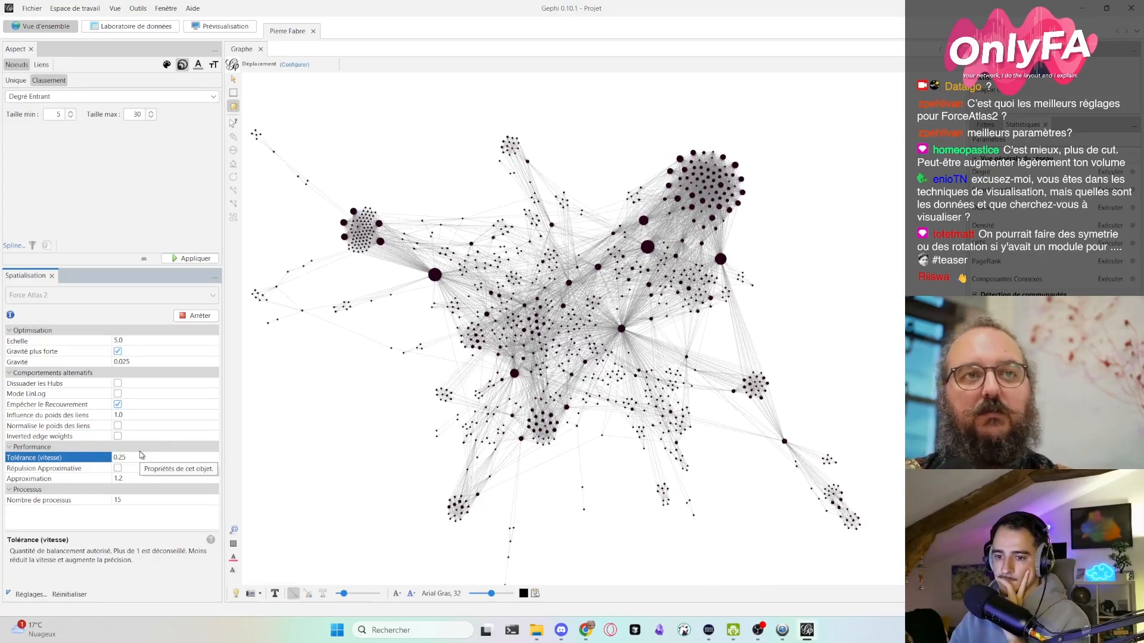
key(Return)
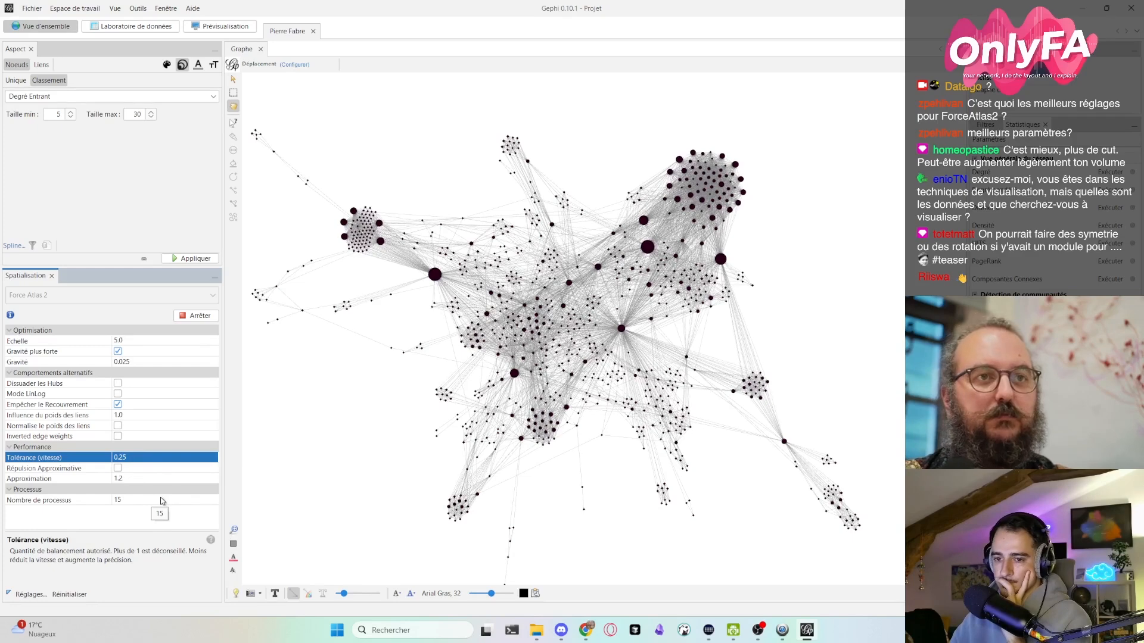
- Stop the running Force Atlas 2 layout and choose Rotation as the spatialisation algorithm
click(193, 318)
drag(349, 443, 374, 437)
scroll(376, 447, down, 2)
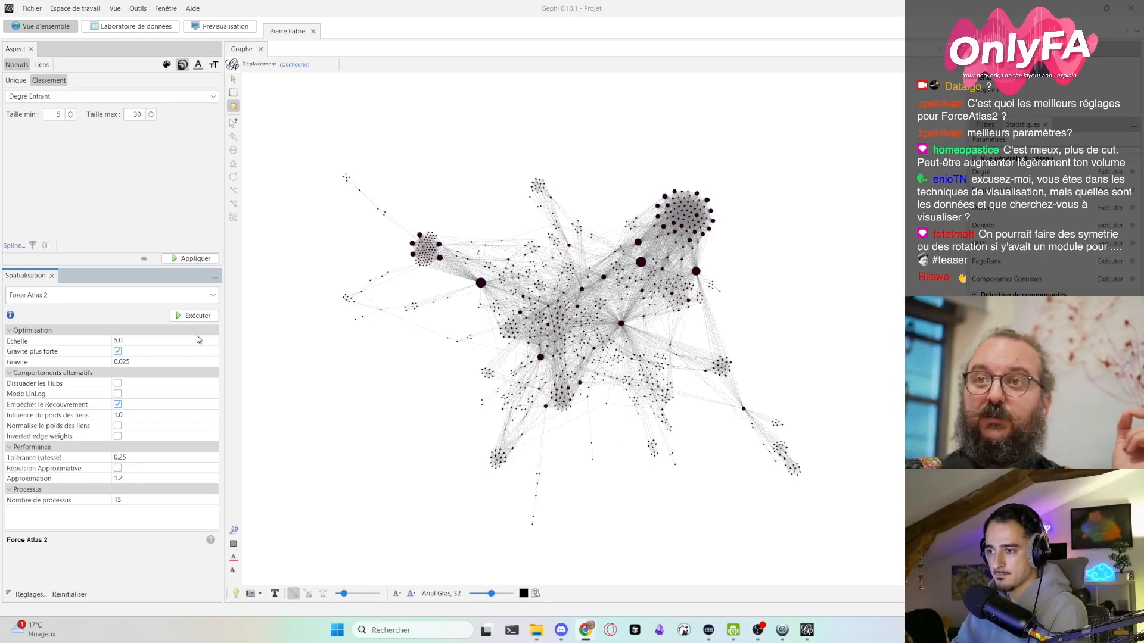
click(201, 296)
click(49, 436)
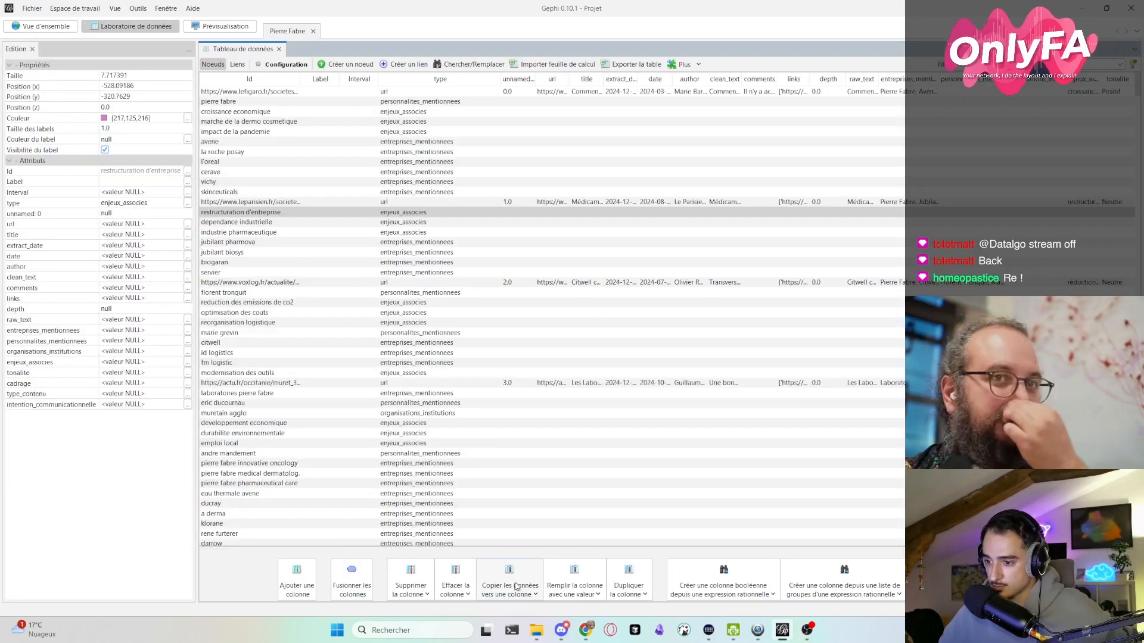
- Copy the nodes' Id column data into the Label column in the data laboratory
click(509, 581)
click(511, 385)
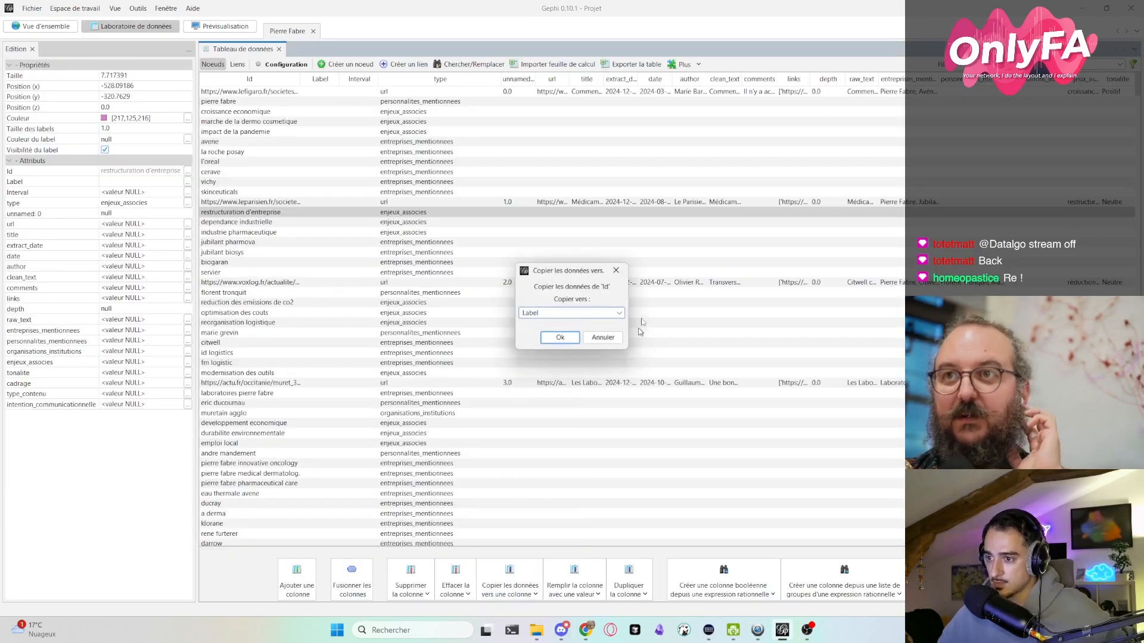
click(559, 337)
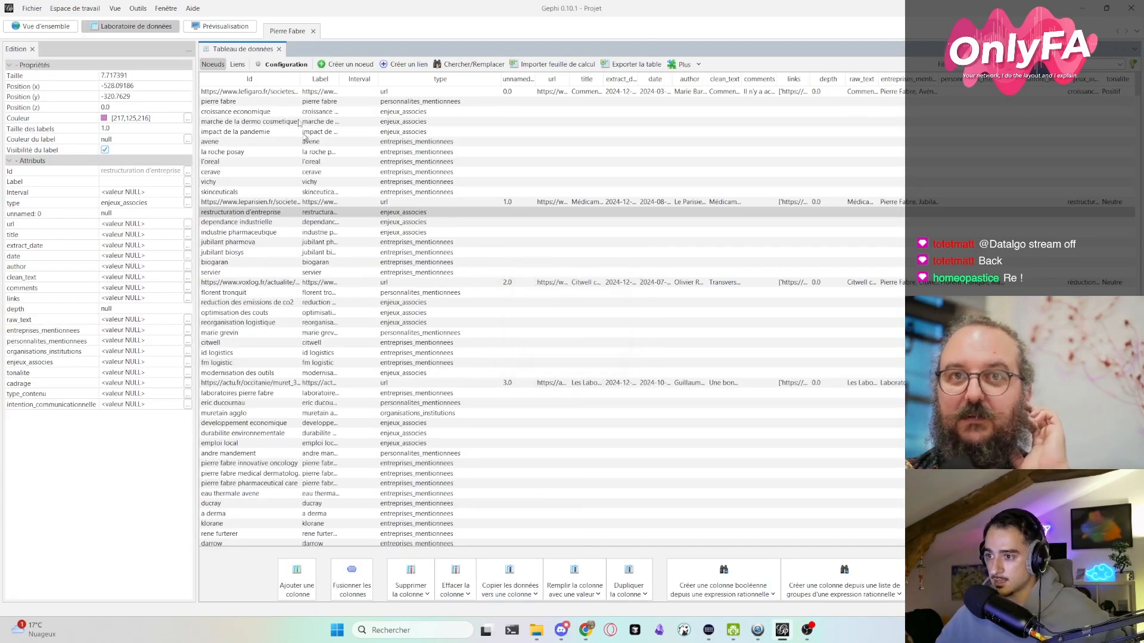
- Back in the graph overview, thicken the links slightly and reduce the size of the node labels
click(57, 28)
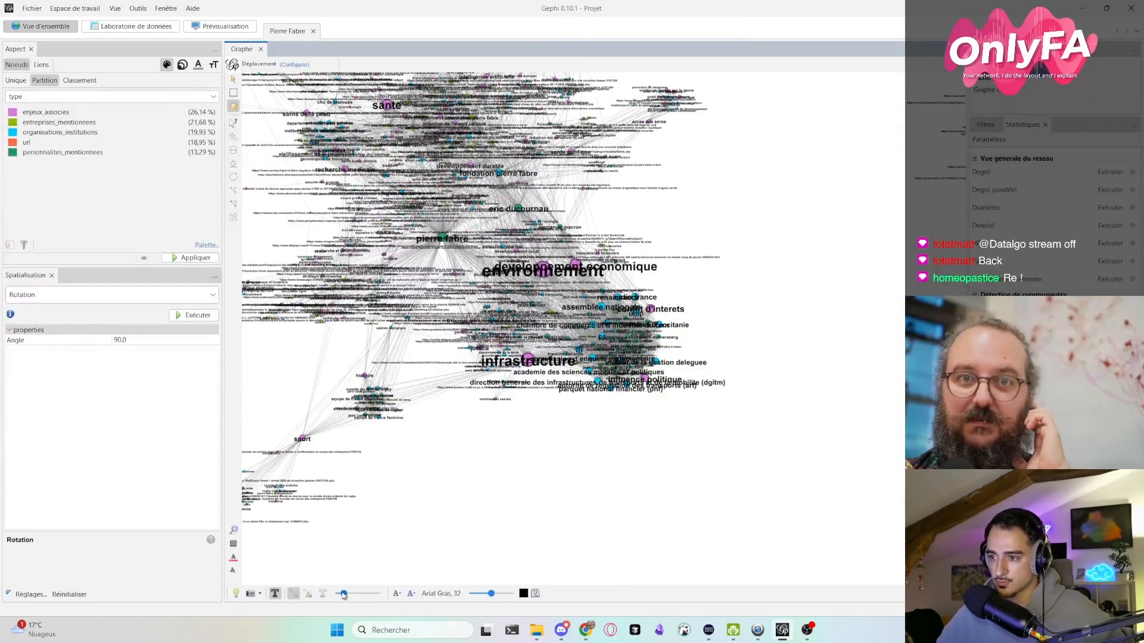
drag(344, 594, 347, 597)
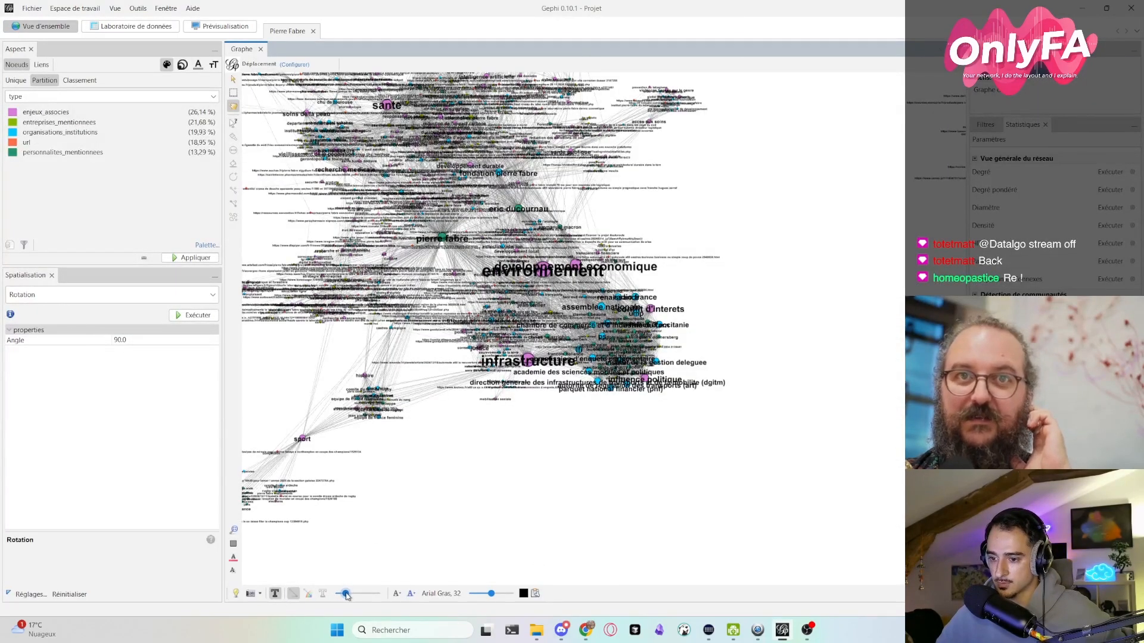
drag(491, 597, 477, 595)
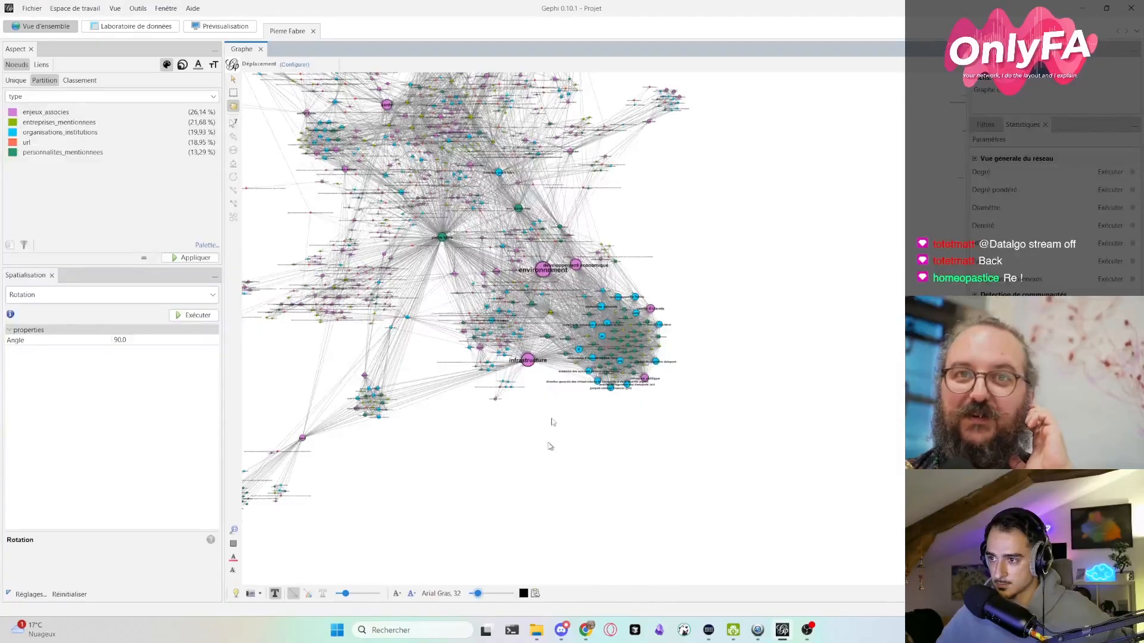
scroll(564, 296, up, 3)
scroll(703, 402, up, 5)
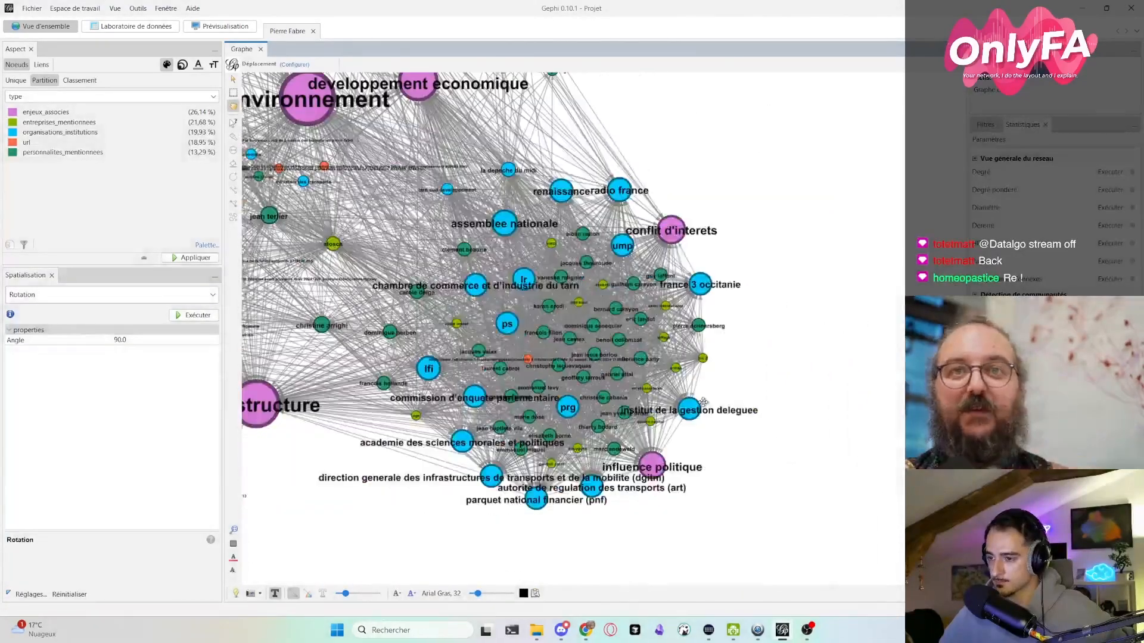
drag(703, 402, 764, 411)
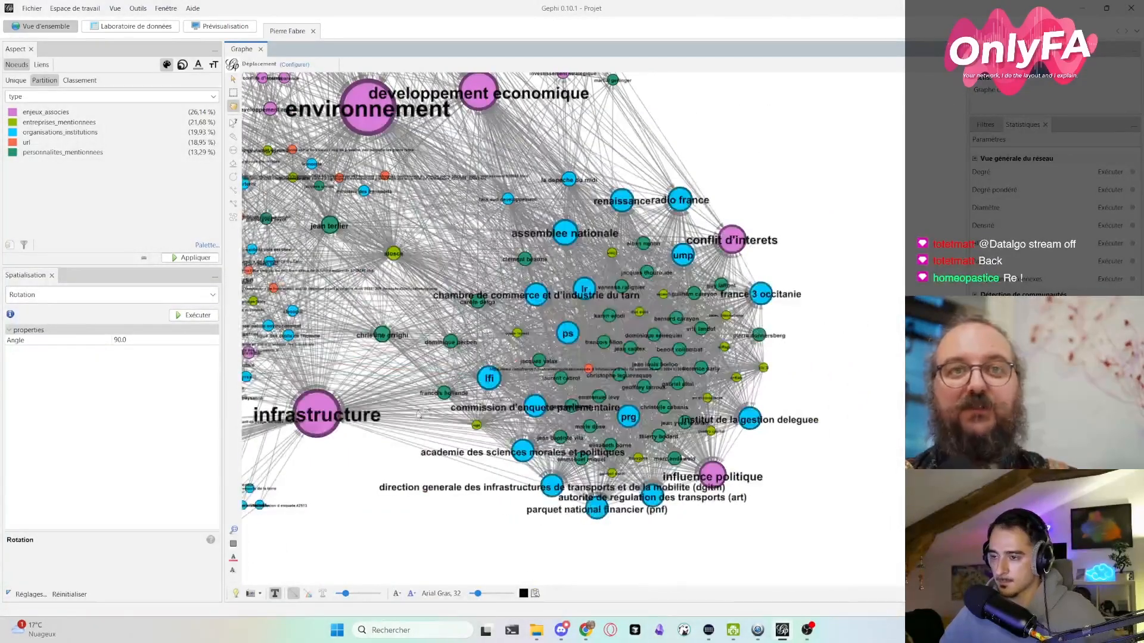
drag(305, 385, 409, 402)
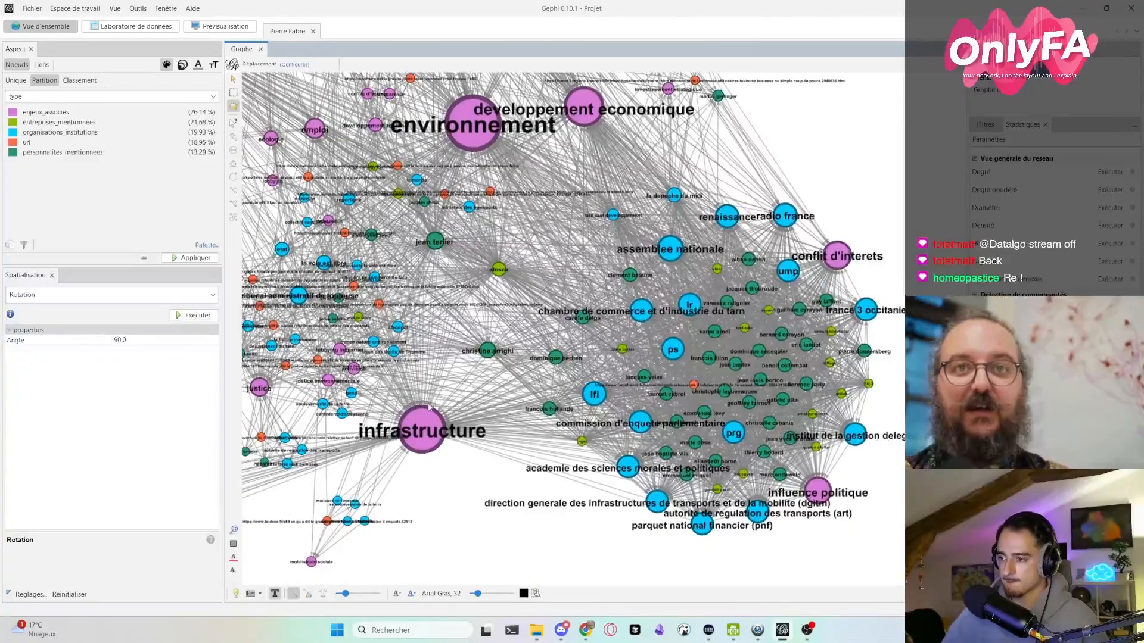
- Set the label size mode to Taille du nœud and enlarge the labels slightly
click(397, 593)
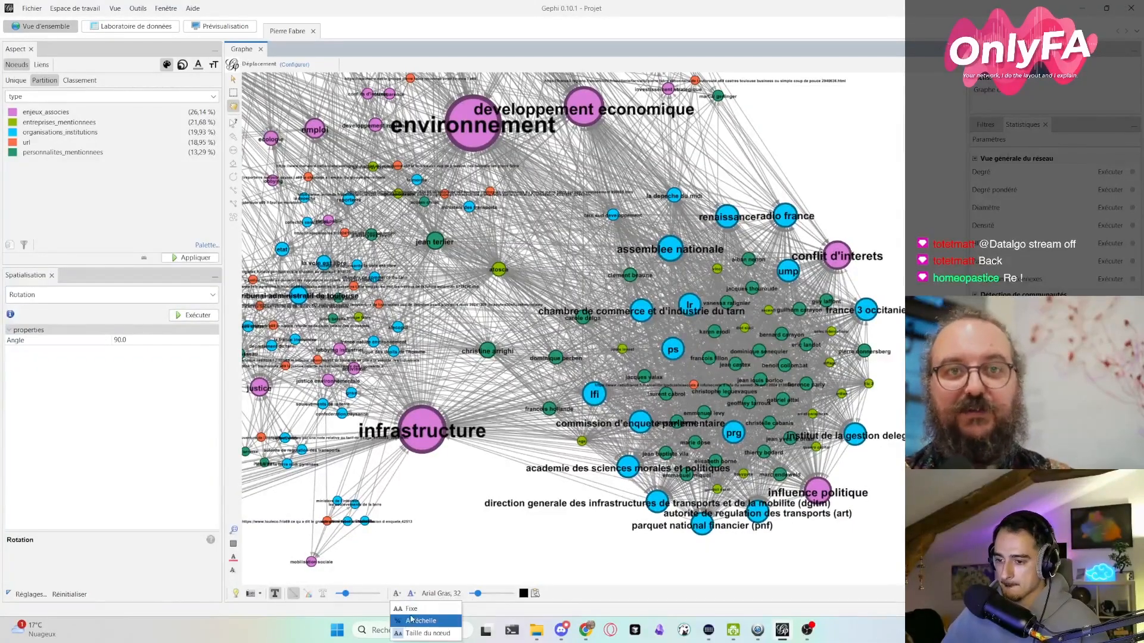
click(417, 634)
scroll(444, 540, down, 3)
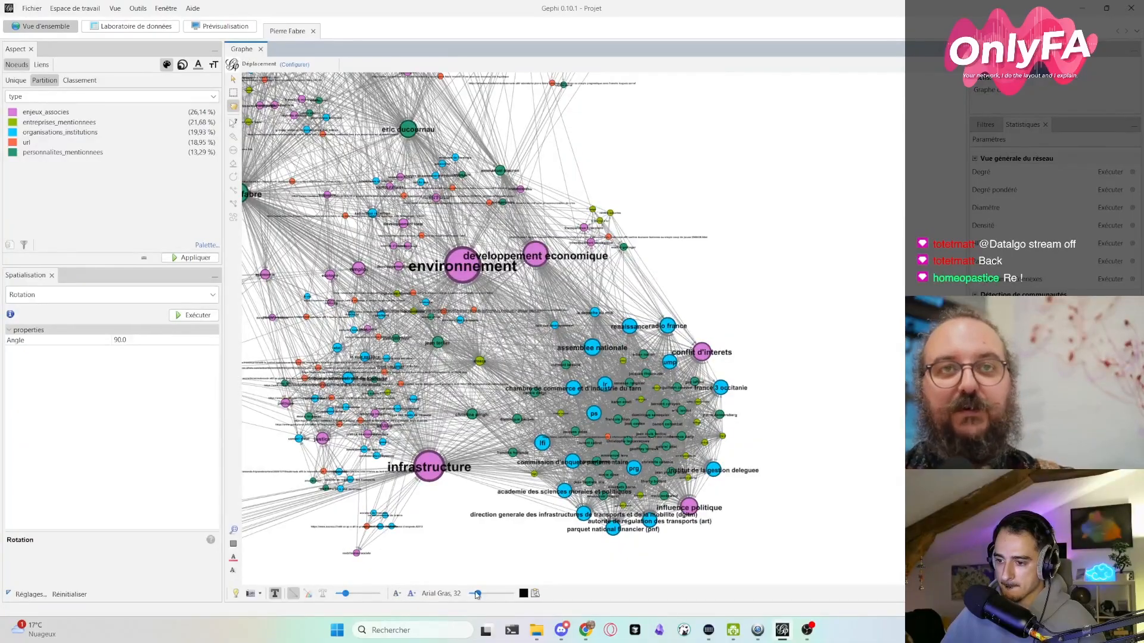
drag(477, 593, 481, 594)
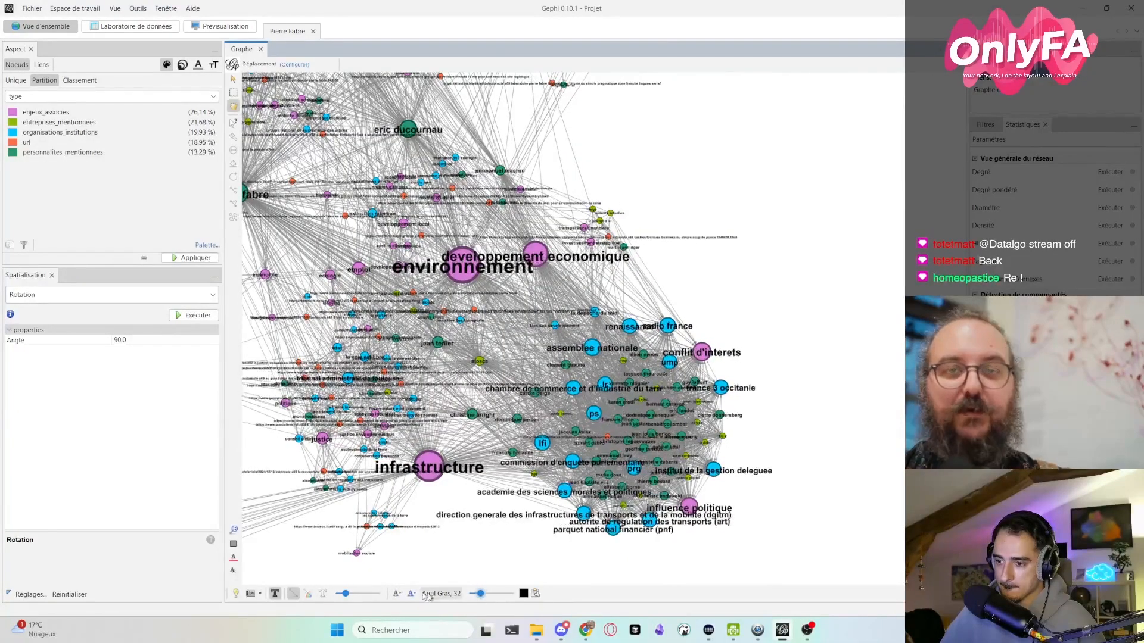
- Try the Fixe label size mode for comparison, and switch back to Taille du nœud
click(398, 594)
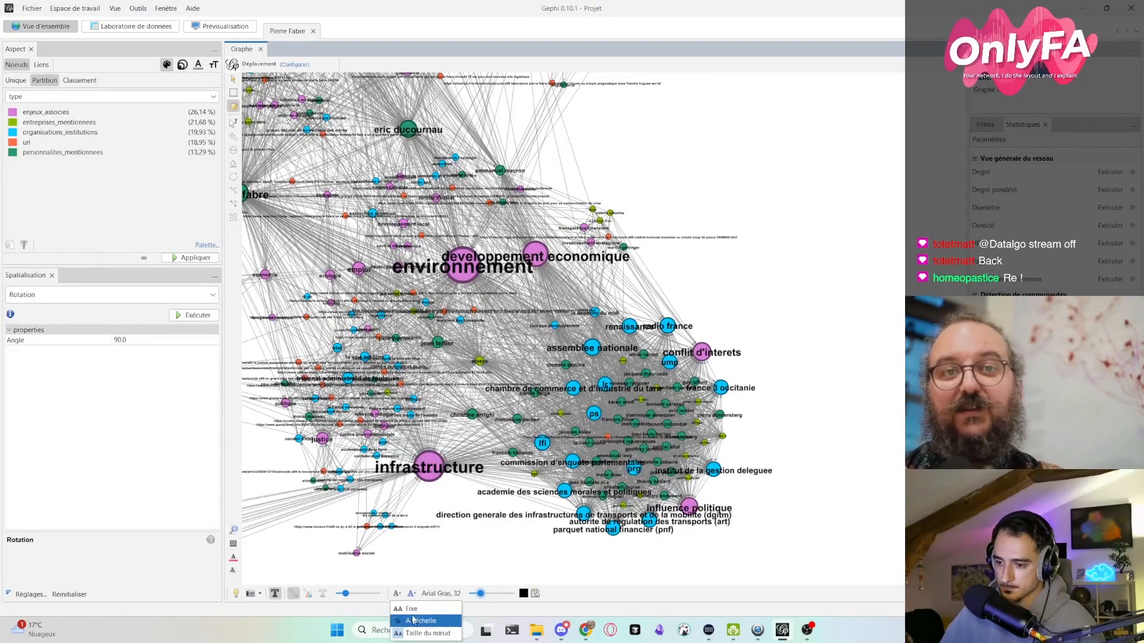
click(411, 614)
click(397, 593)
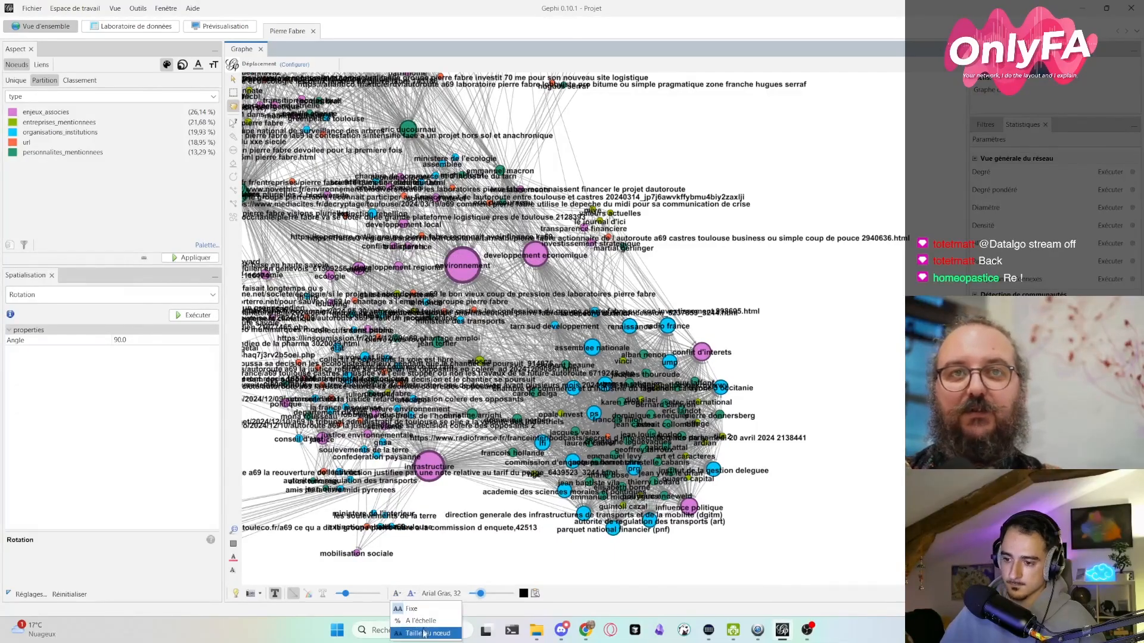
click(424, 633)
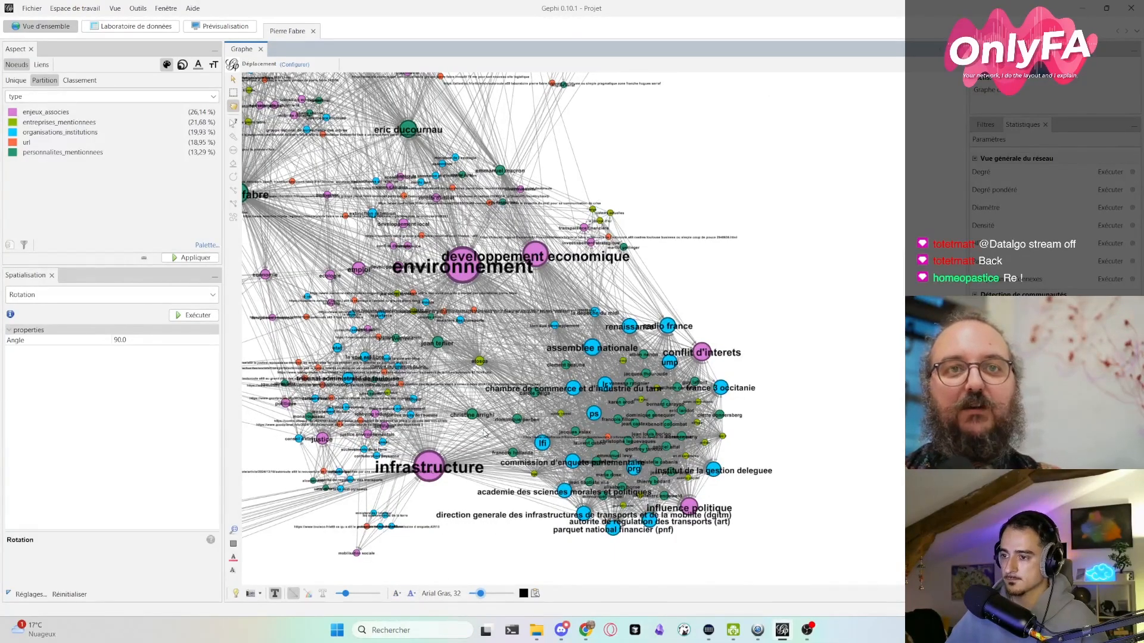
- Move the developpement economique node slightly upward, away from the environnement label
drag(335, 298, 286, 280)
scroll(551, 317, up, 5)
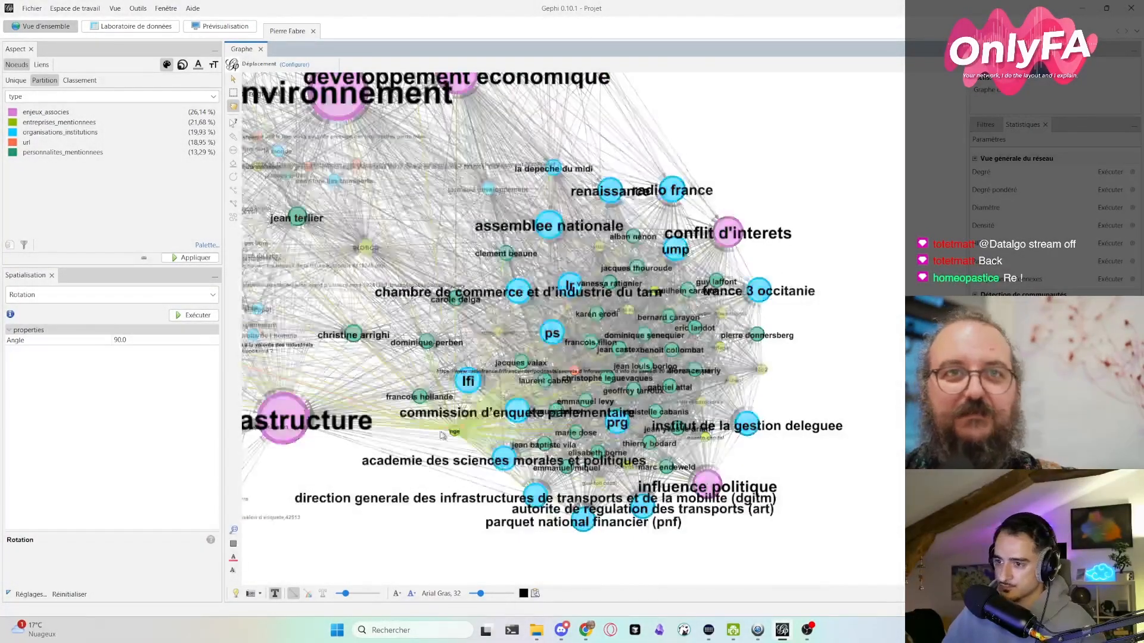
scroll(441, 435, down, 3)
scroll(447, 391, down, 3)
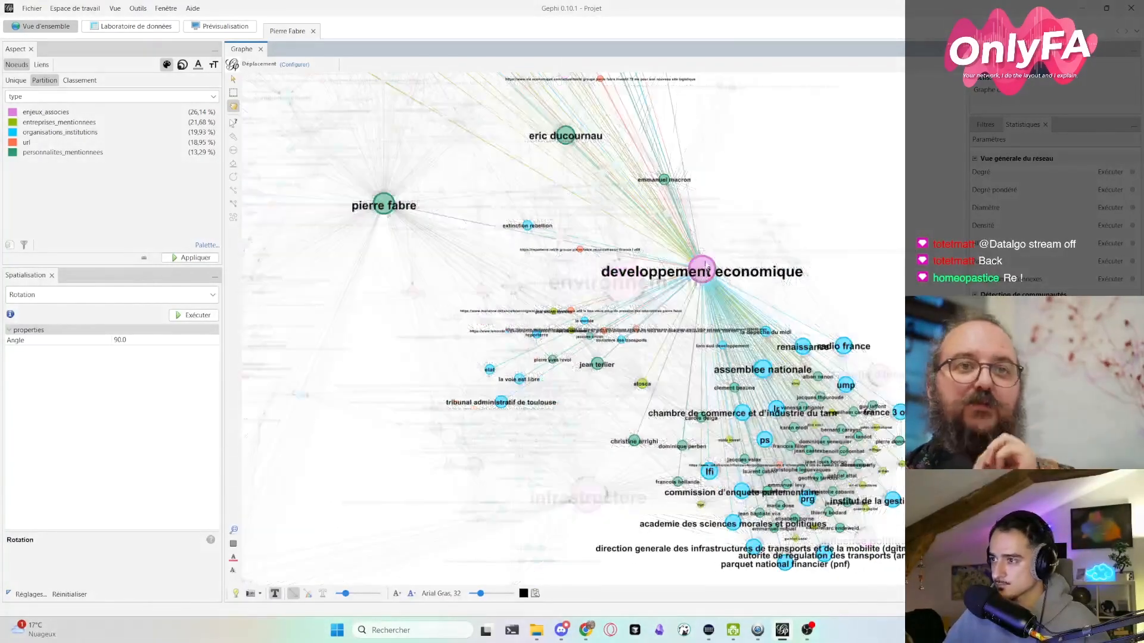
drag(706, 269, 697, 255)
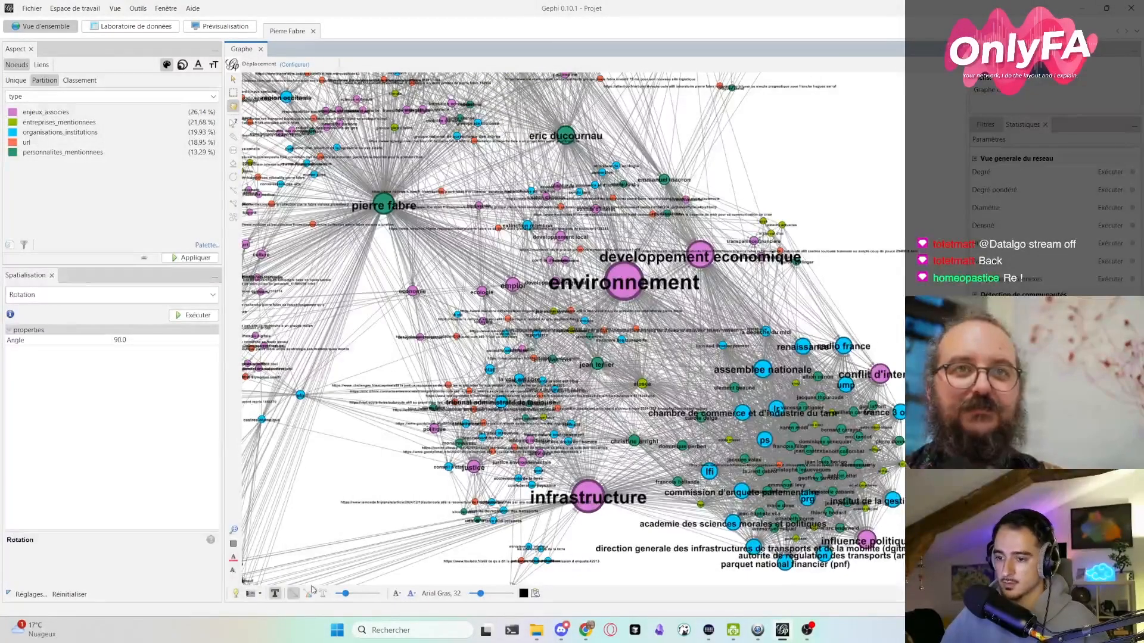
- Colour the links with their nodes' colours and look over the links around the pierre fabre node
click(308, 593)
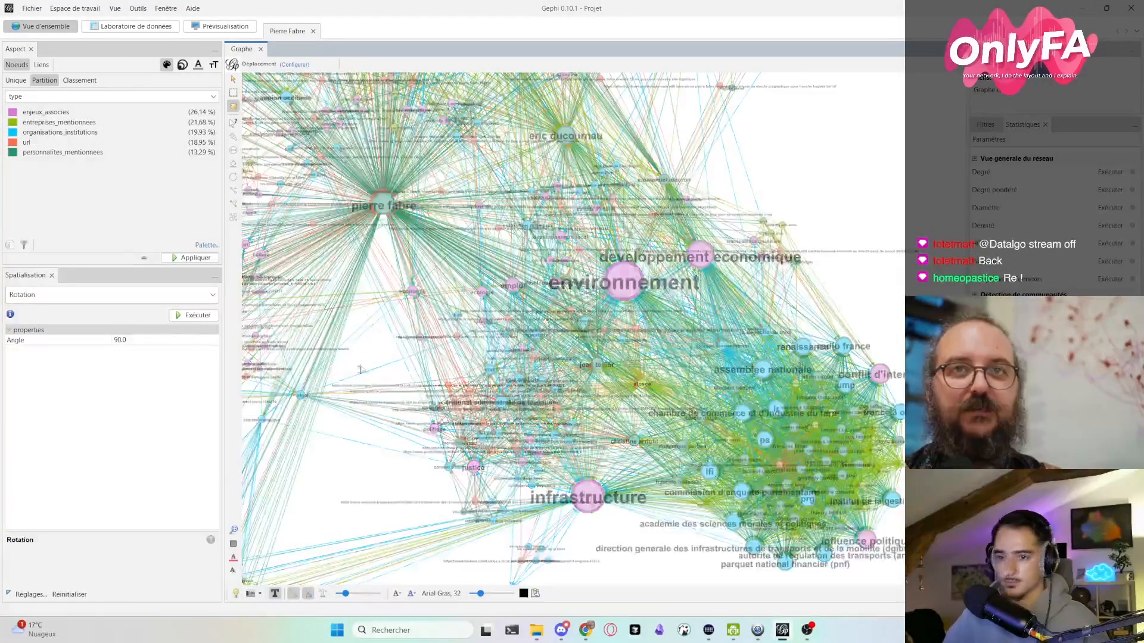
scroll(384, 374, down, 5)
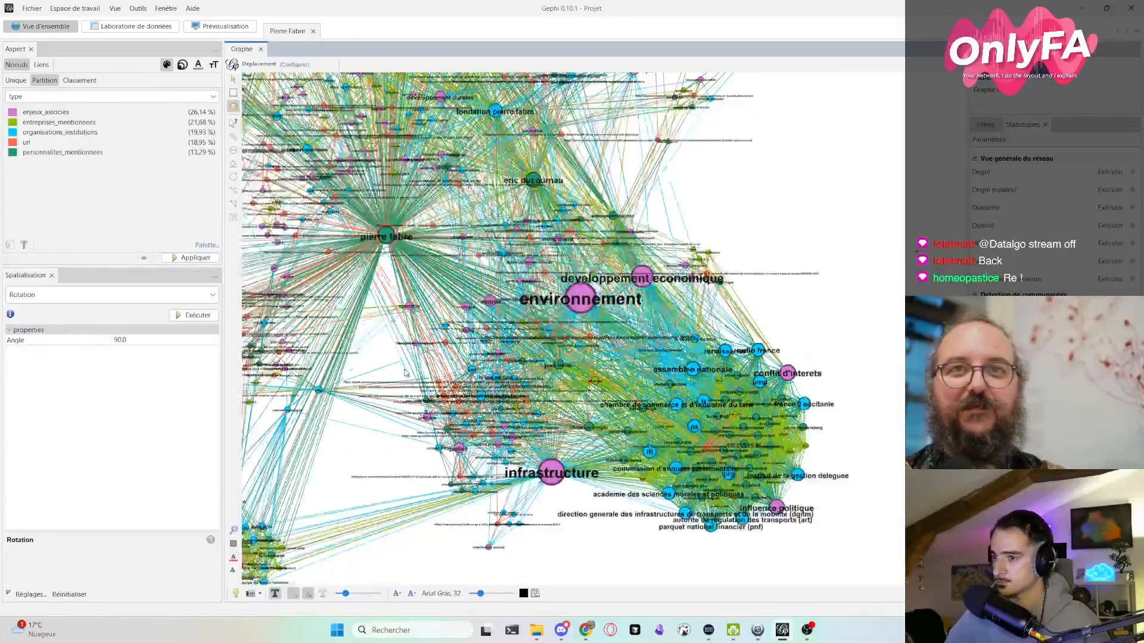
scroll(399, 417, down, 2)
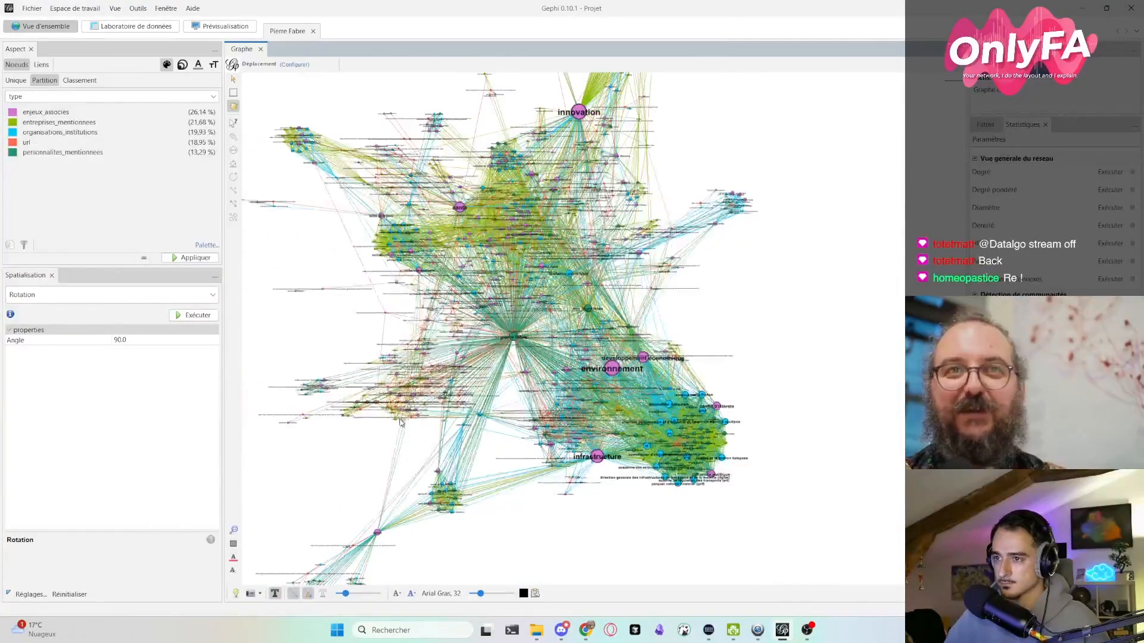
drag(503, 414, 470, 430)
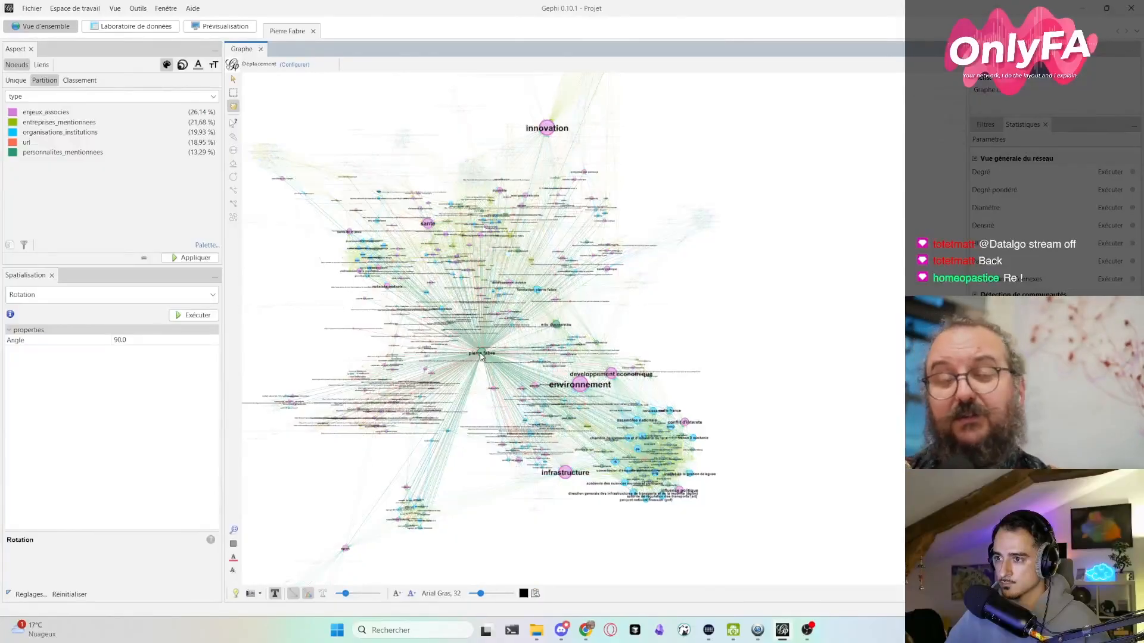
scroll(482, 356, up, 6)
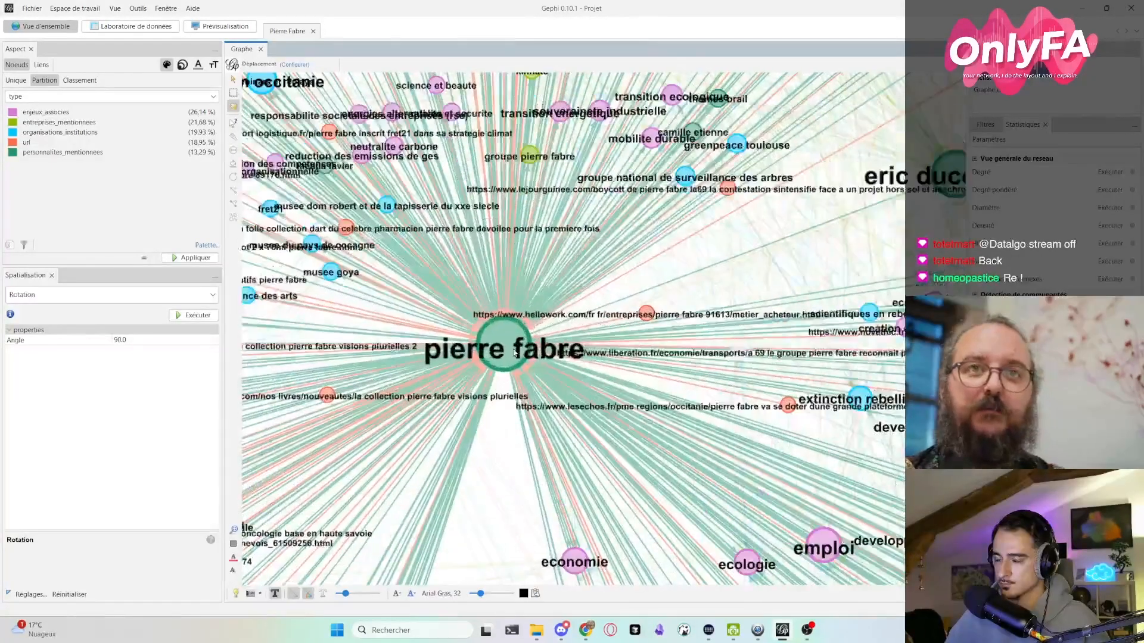
scroll(514, 352, down, 6)
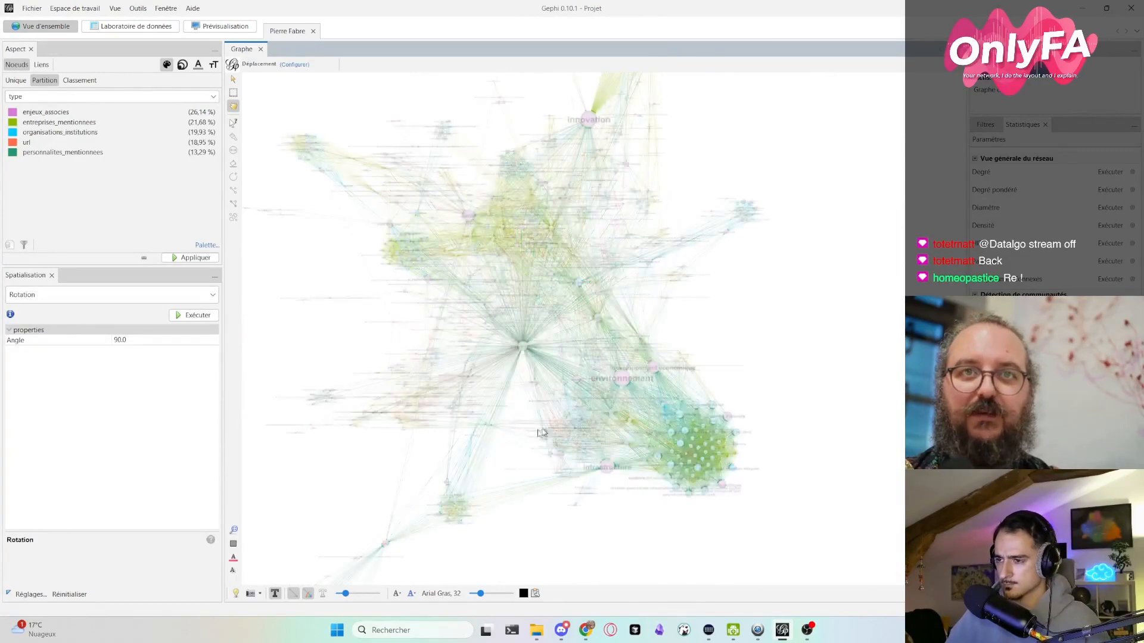
- Toggle the link colouring off and on, and examine the organisations and people grouped near environnement and infrastructure
click(310, 596)
click(310, 596)
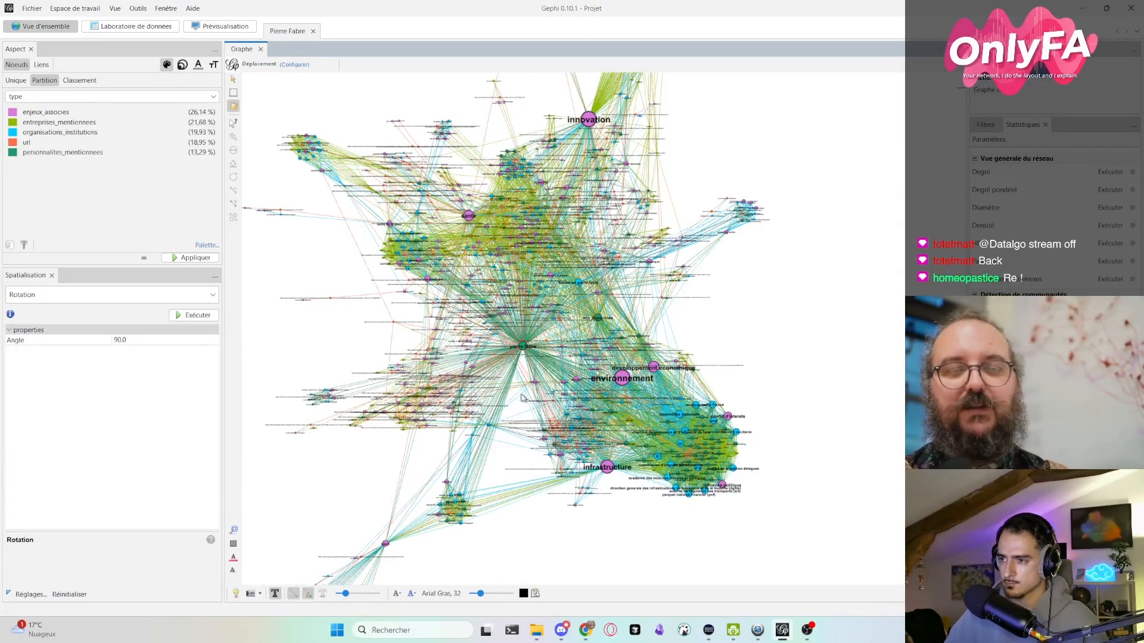
scroll(518, 411, up, 2)
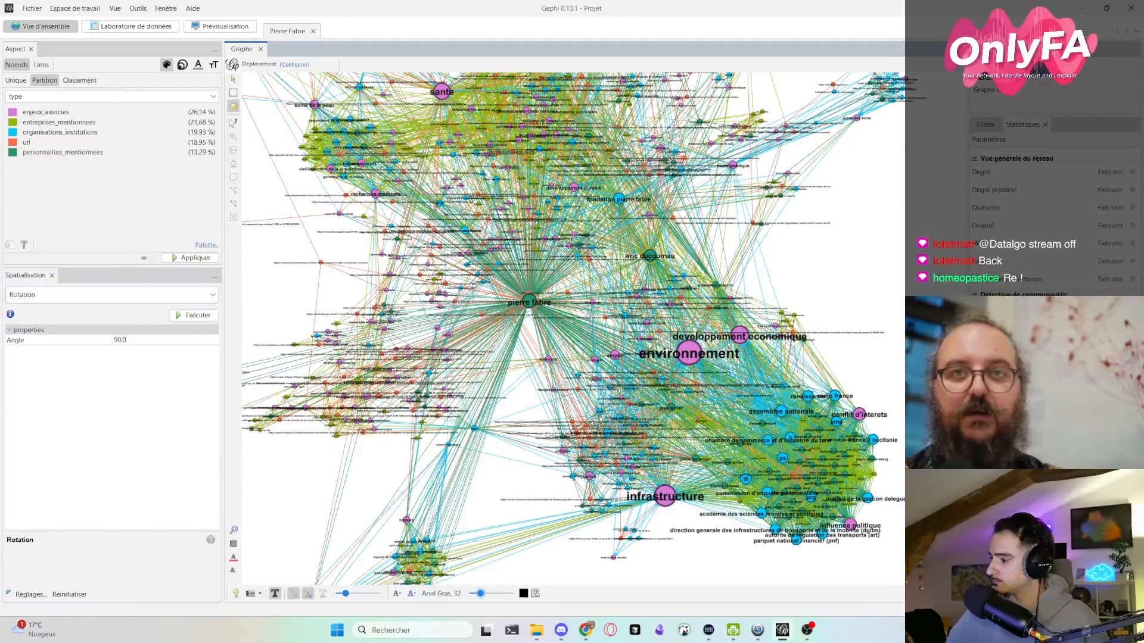
scroll(787, 430, up, 3)
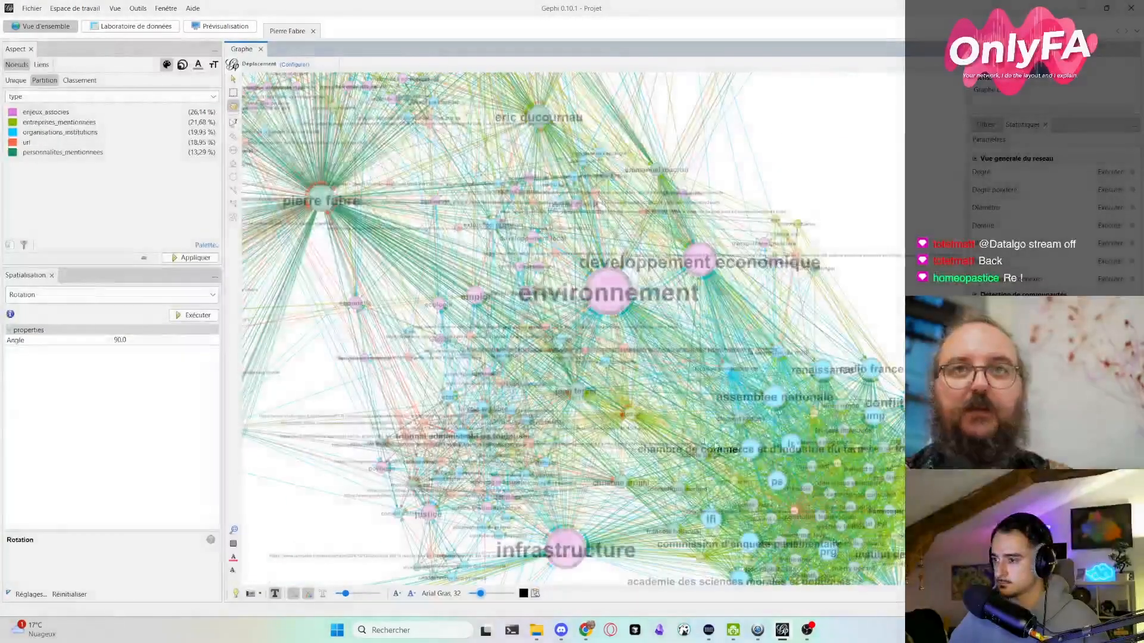
drag(815, 444, 663, 393)
scroll(723, 476, up, 1)
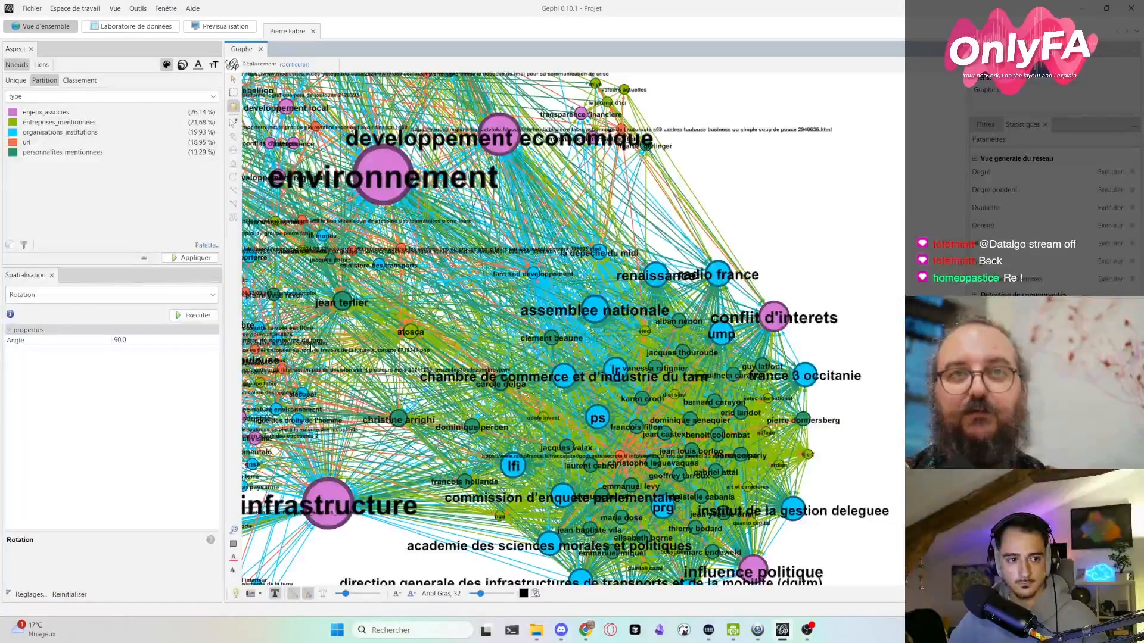
scroll(386, 334, down, 4)
drag(356, 349, 390, 364)
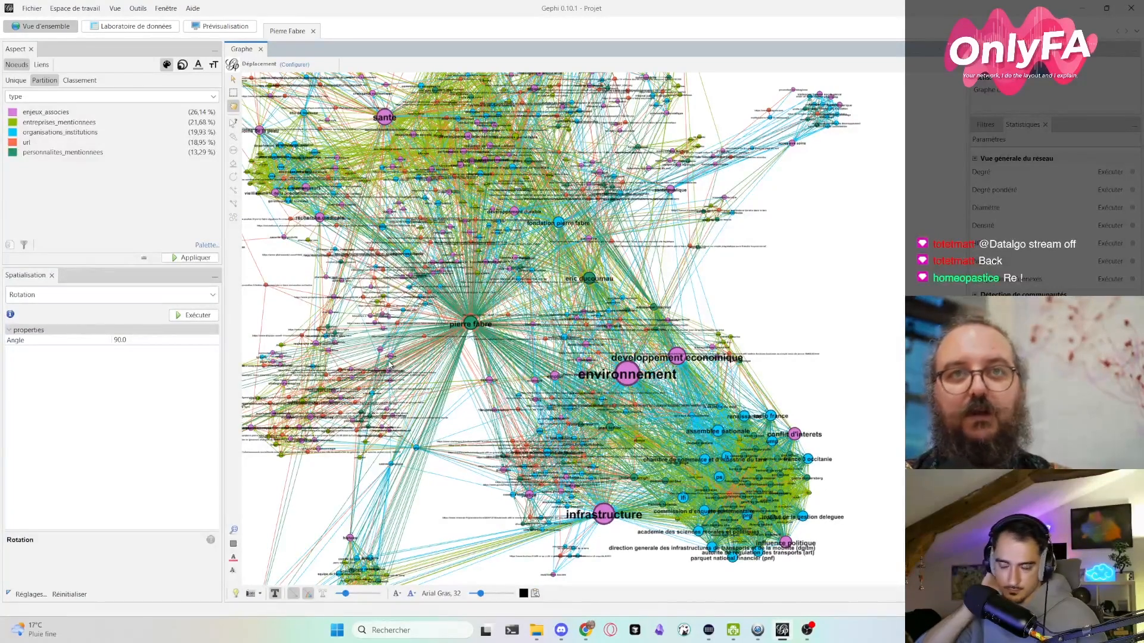
- Open the Liens table in the data laboratory and read through its source and destination pairs
click(136, 27)
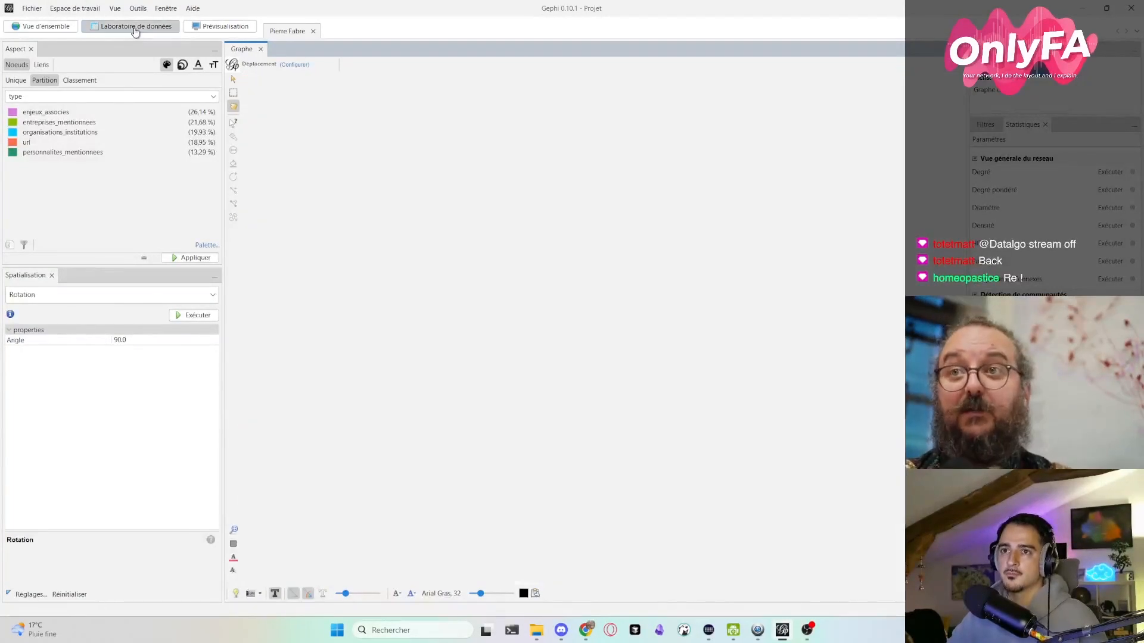
click(238, 65)
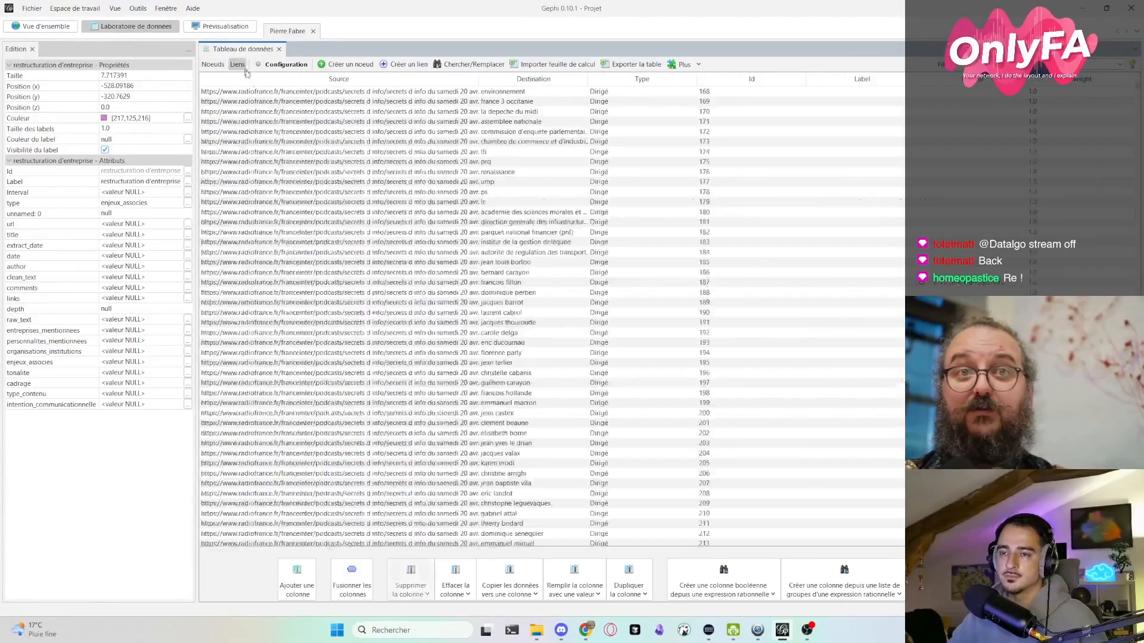
scroll(518, 197, down, 20)
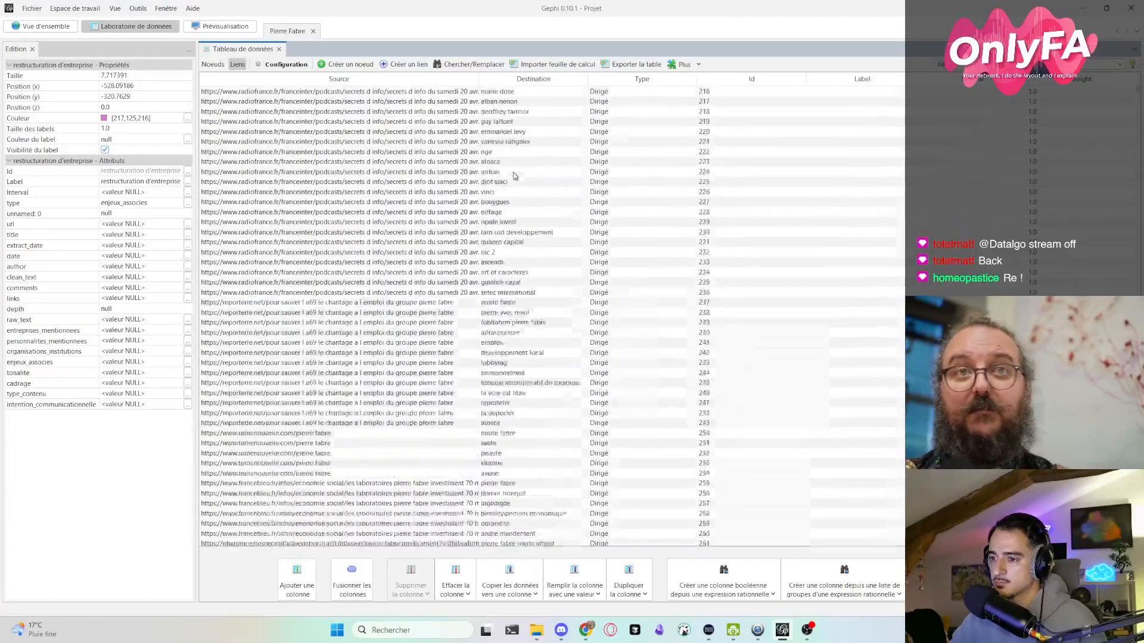
scroll(523, 227, down, 20)
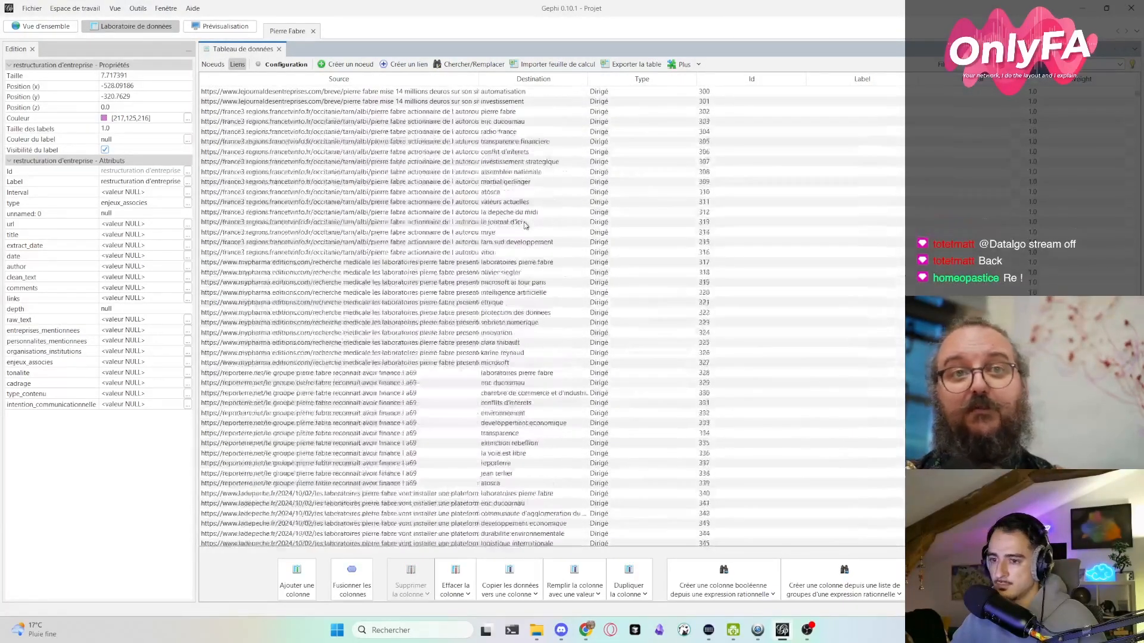
scroll(523, 228, down, 20)
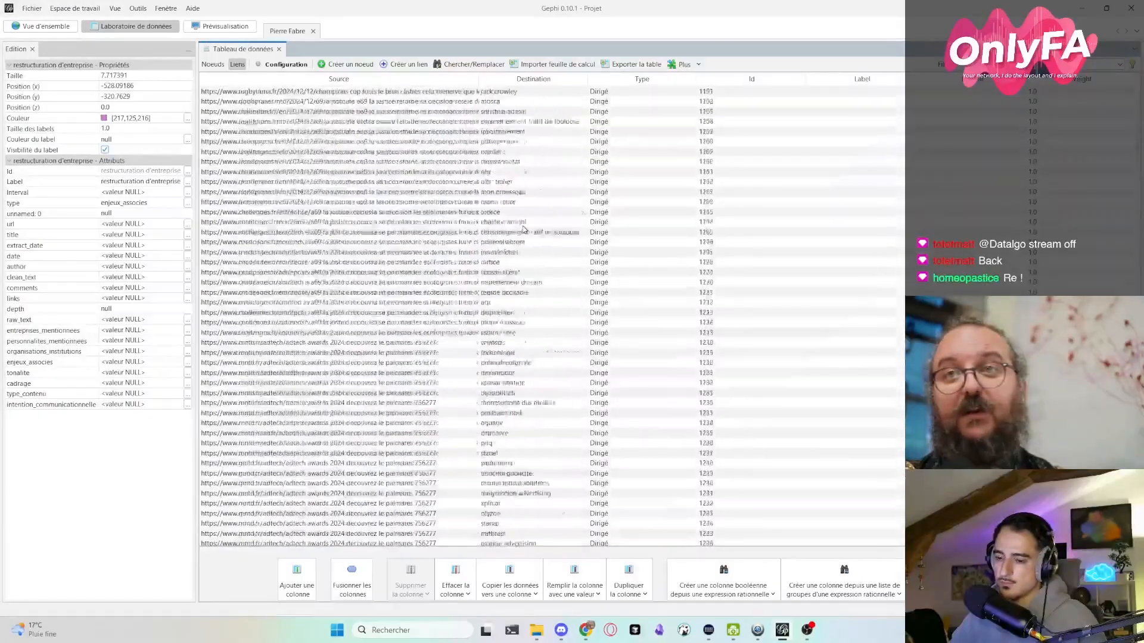
- Read further down the Liens table, examining the source and destination pairs for the organisations, brands and people
scroll(524, 230, down, 20)
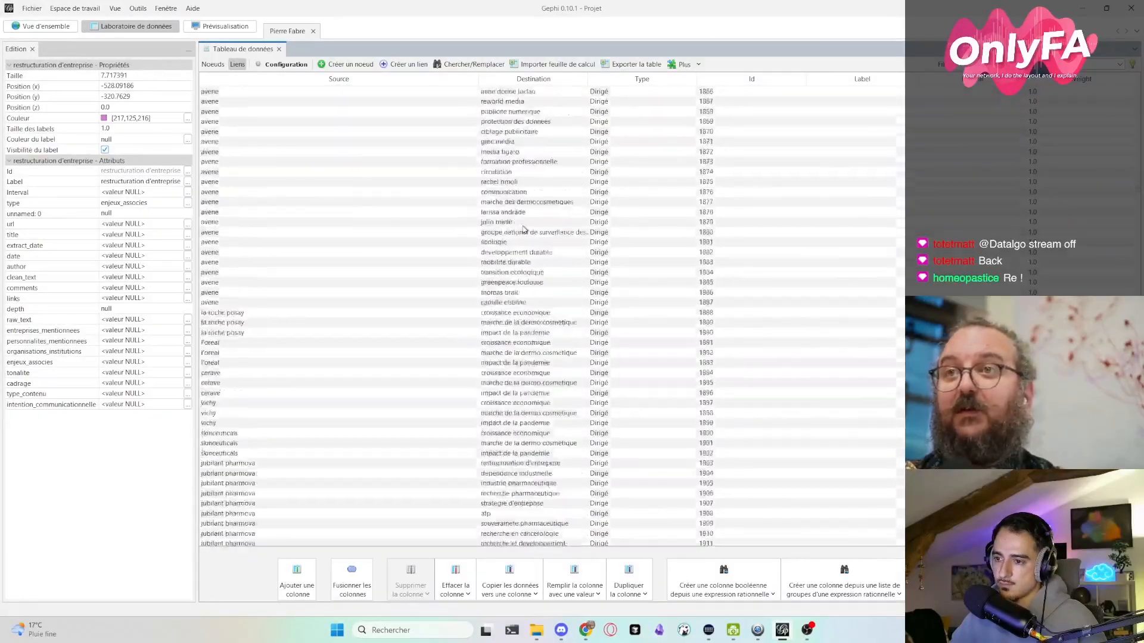
scroll(523, 230, down, 20)
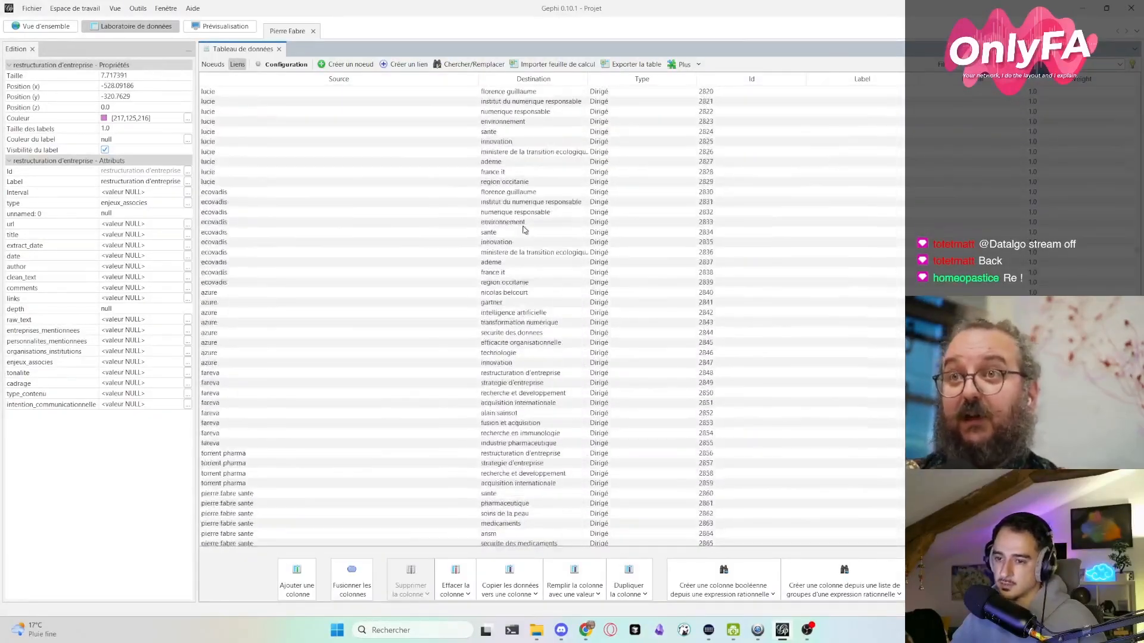
scroll(523, 230, down, 20)
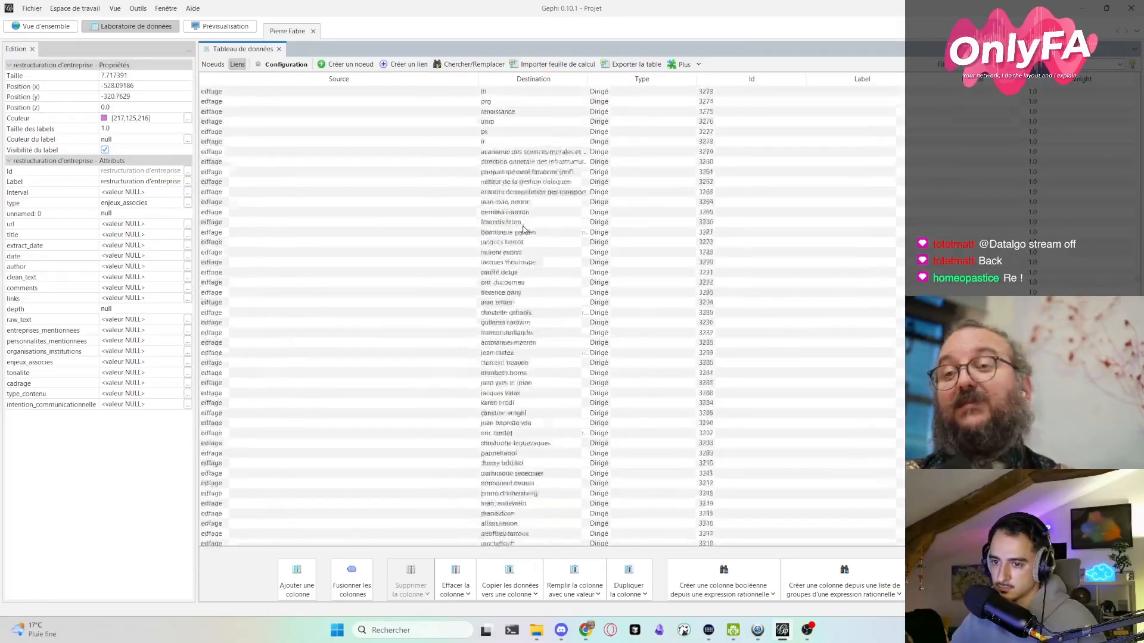
scroll(524, 231, down, 20)
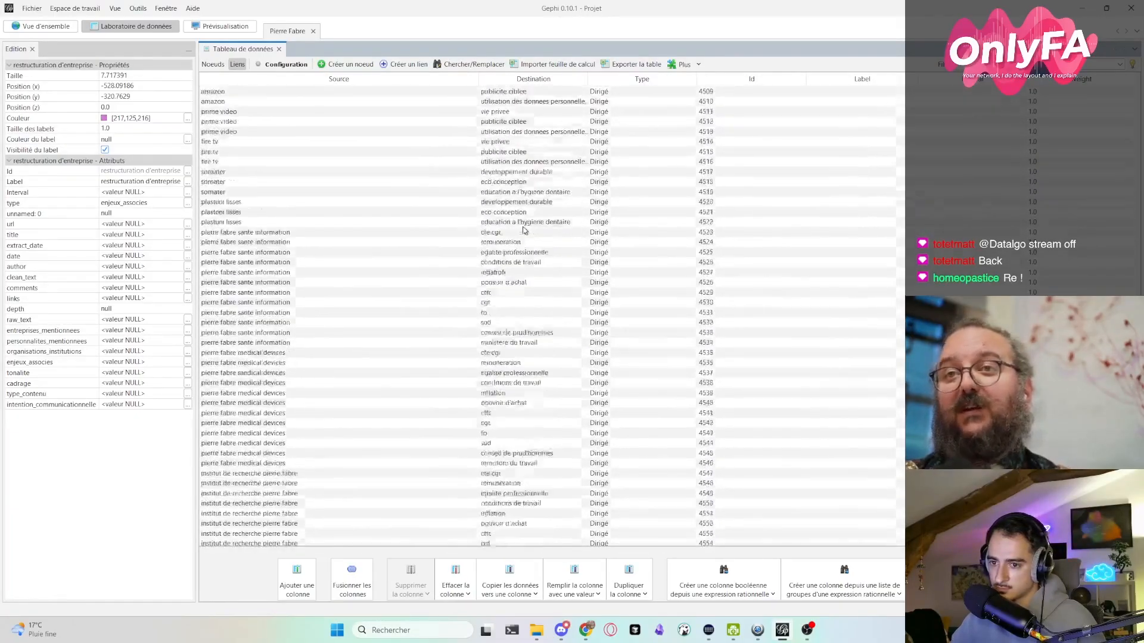
scroll(524, 231, down, 20)
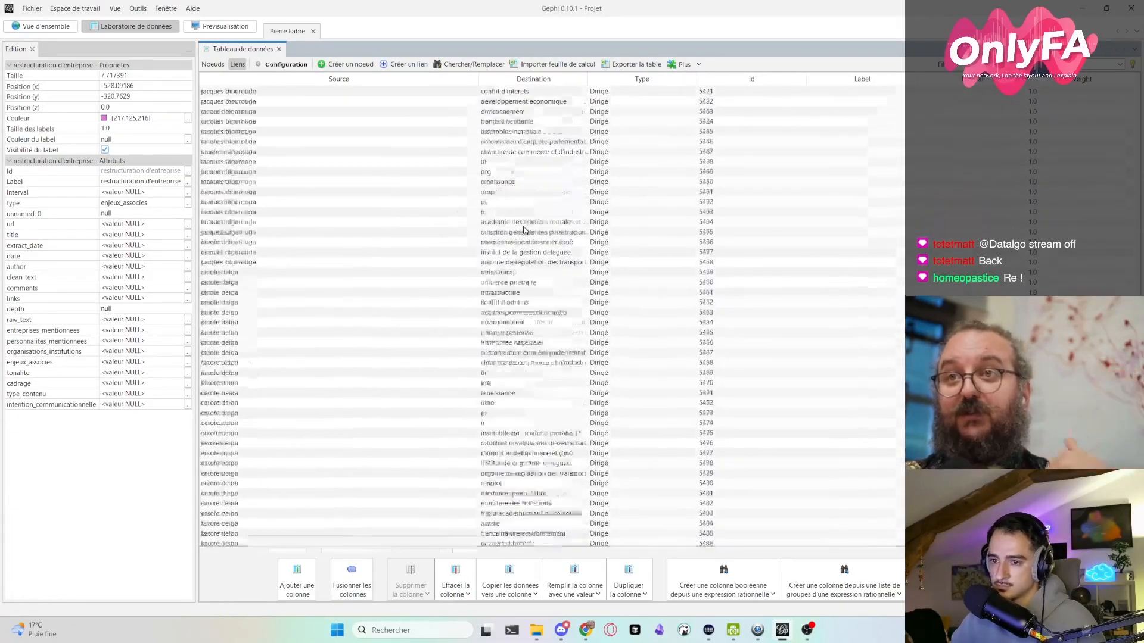
- Return to the graph overview and turn off colouring the links with their nodes' colours
click(42, 27)
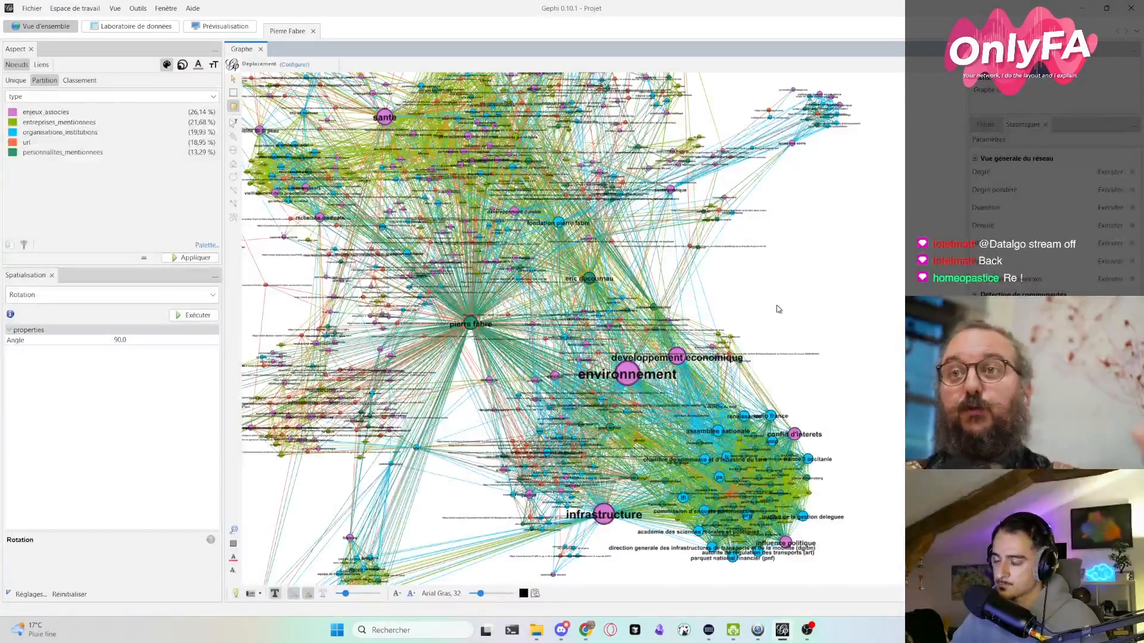
click(308, 594)
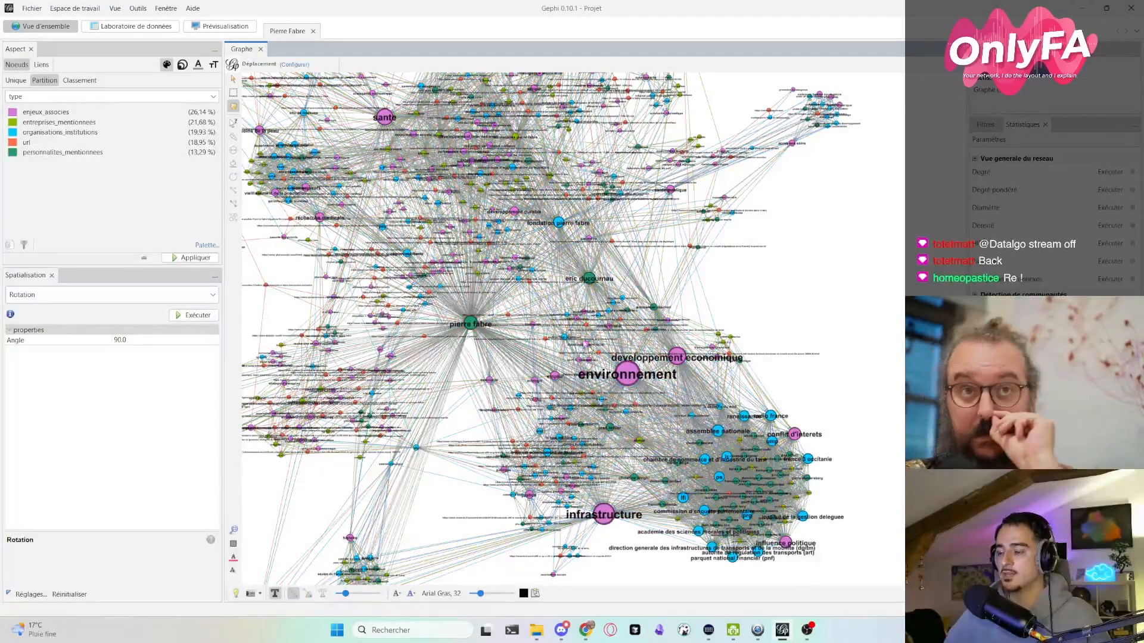
- Look over the whole network and examine the clusters around environnement, pierre fabre, sante and innovation
scroll(552, 295, down, 3)
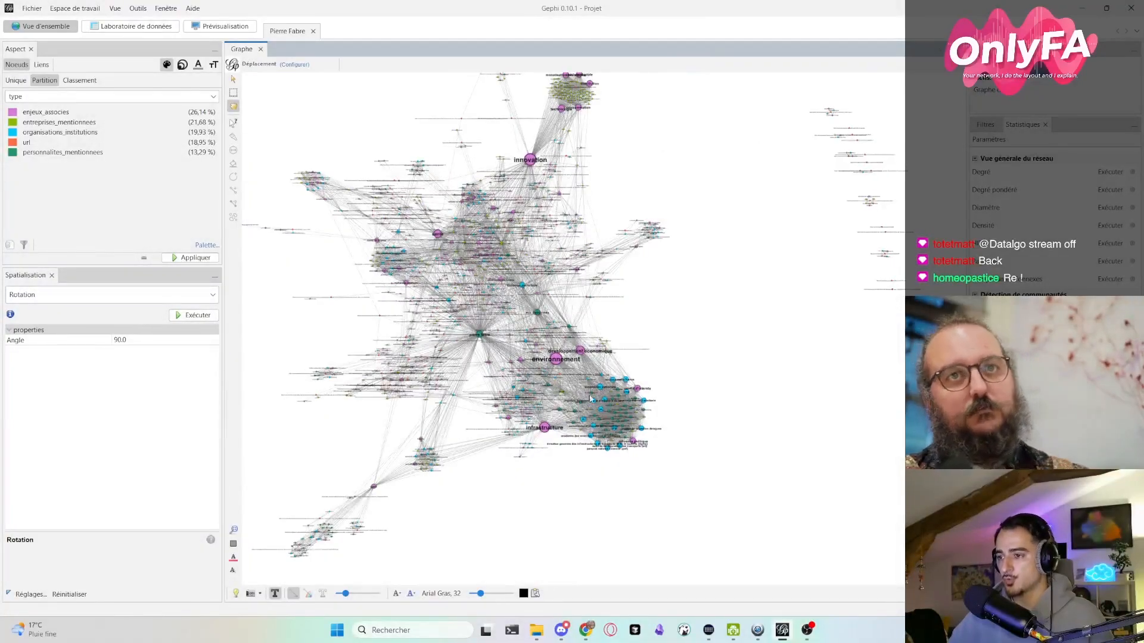
scroll(691, 377, up, 2)
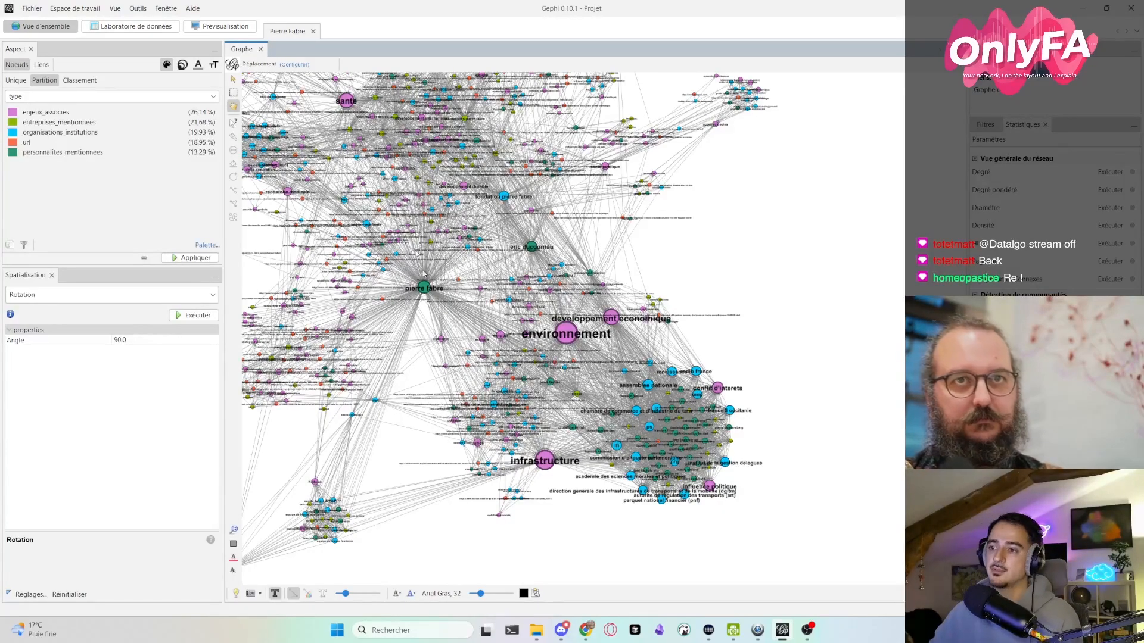
right_click(614, 268)
right_click(368, 354)
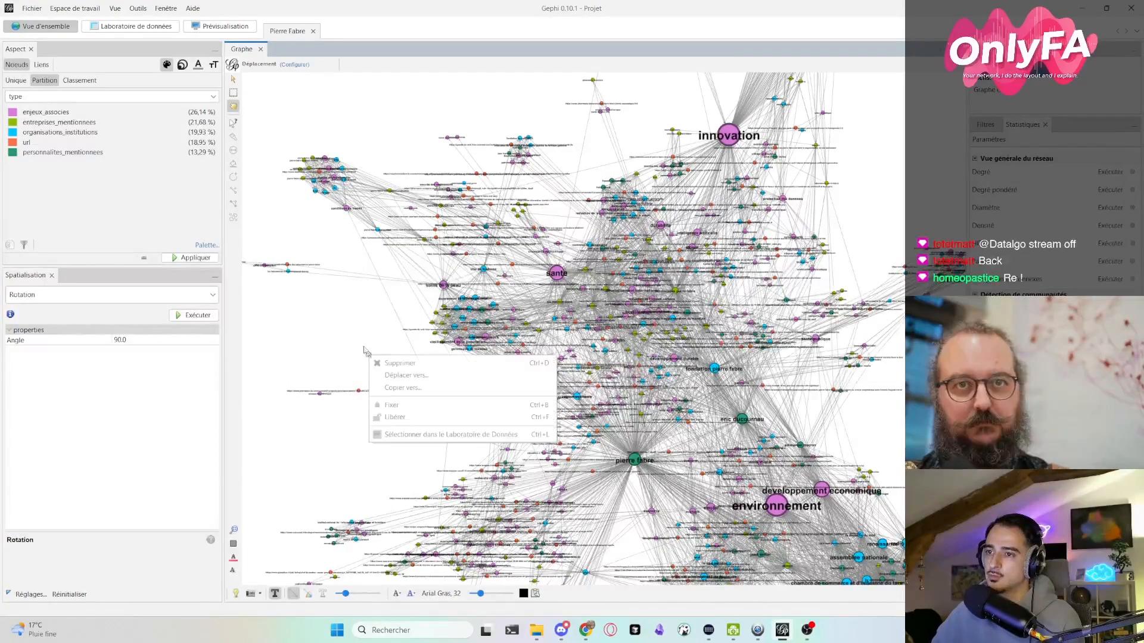
click(360, 327)
drag(800, 192, 762, 244)
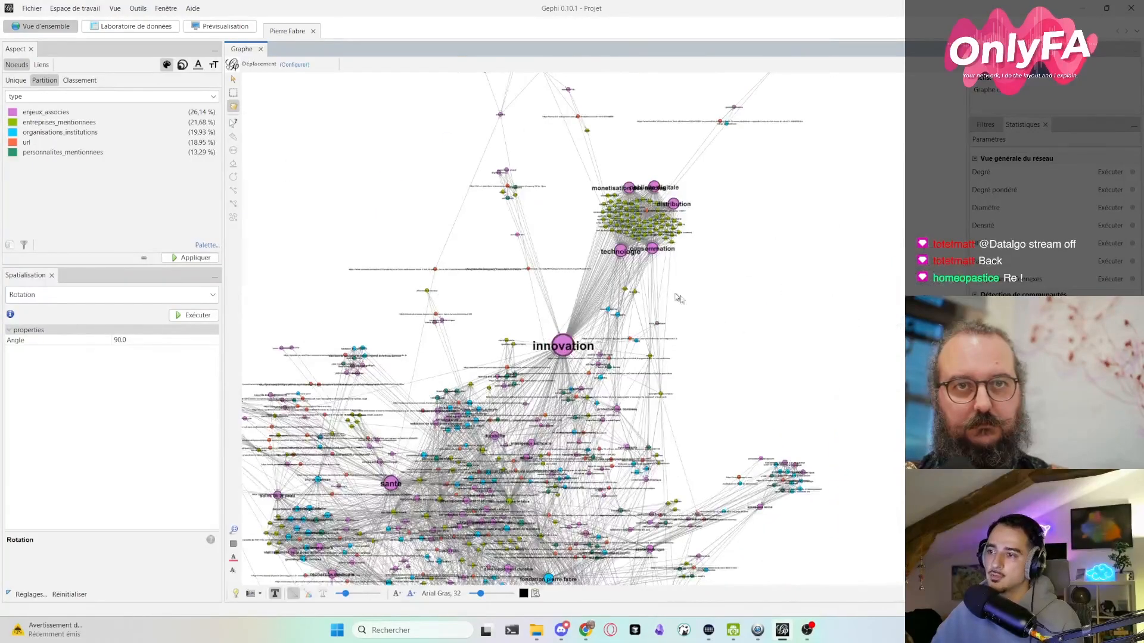